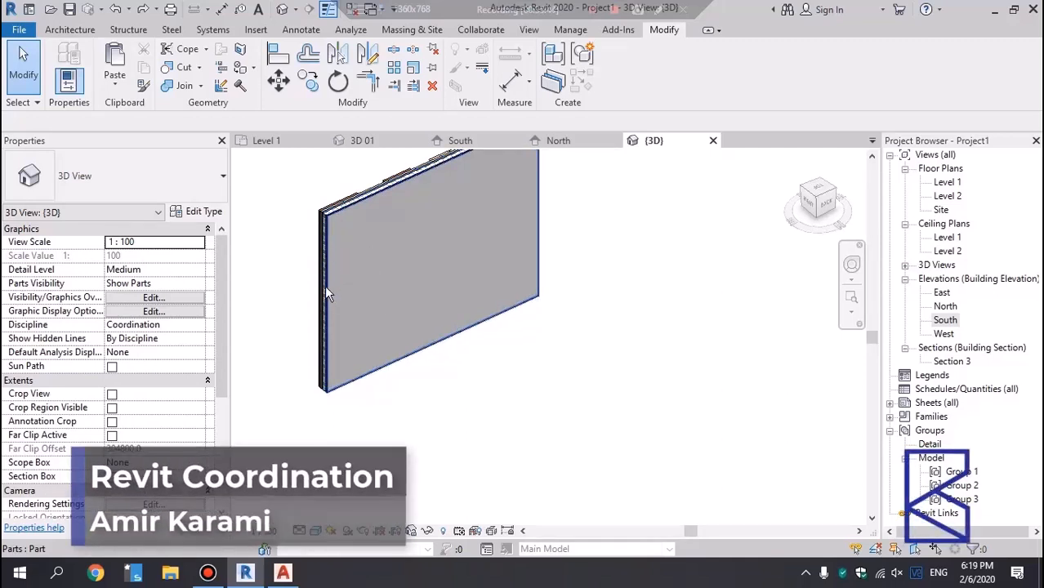
Step: Set the 3D view's work plane to Level 1 and start a new architectural floor in the empty area beside the wall
scroll(445, 206, up, 3)
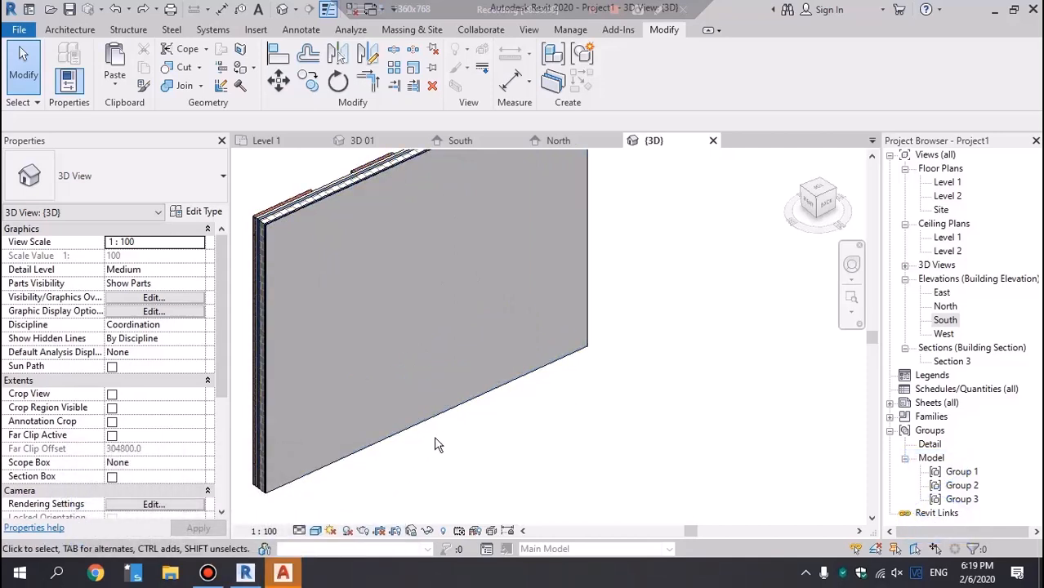
scroll(694, 396, down, 3)
middle_drag(630, 366, 428, 388)
click(585, 340)
middle_drag(605, 345, 470, 293)
click(520, 276)
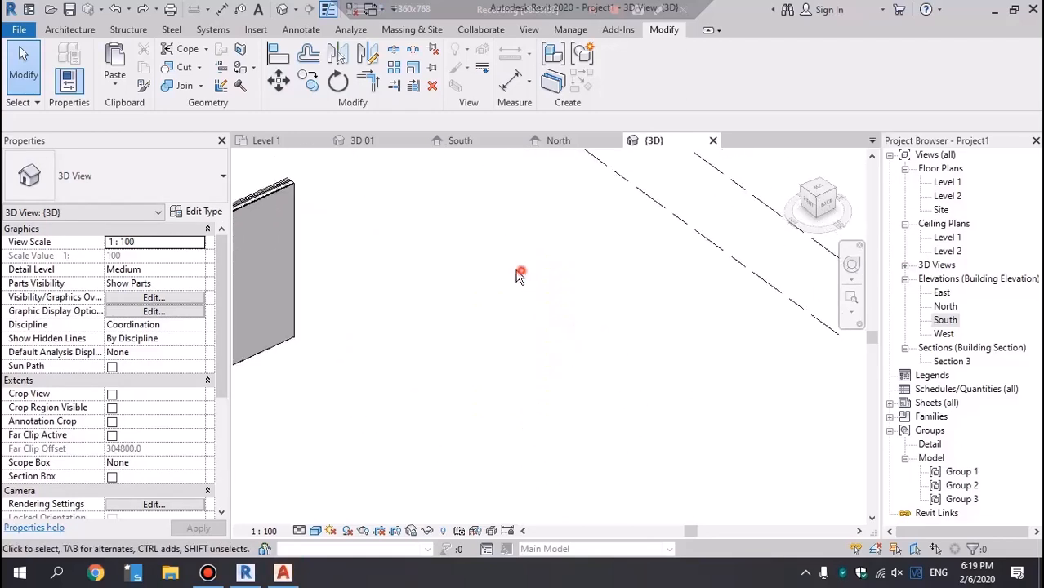
click(62, 30)
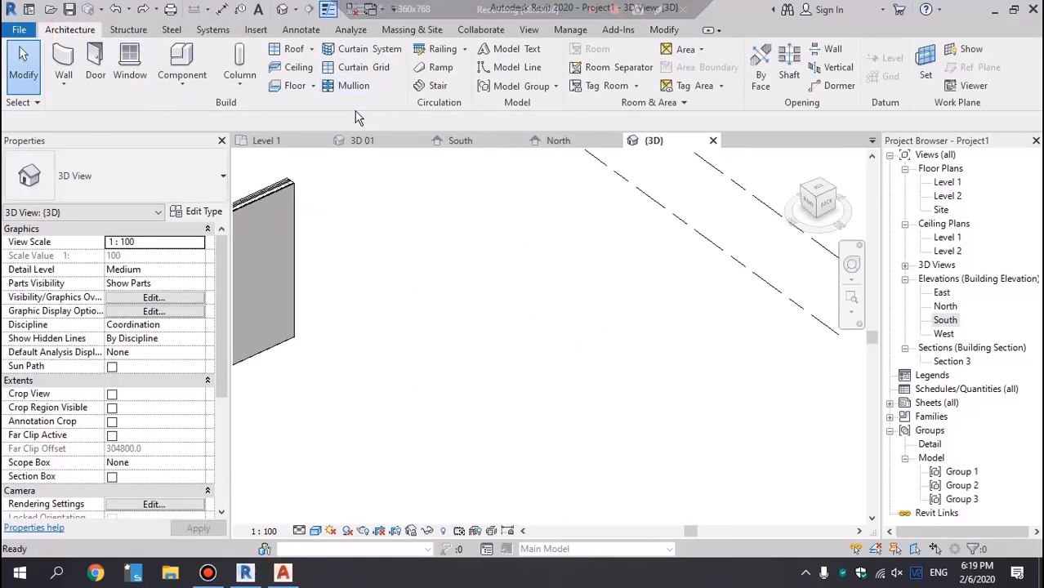
click(296, 86)
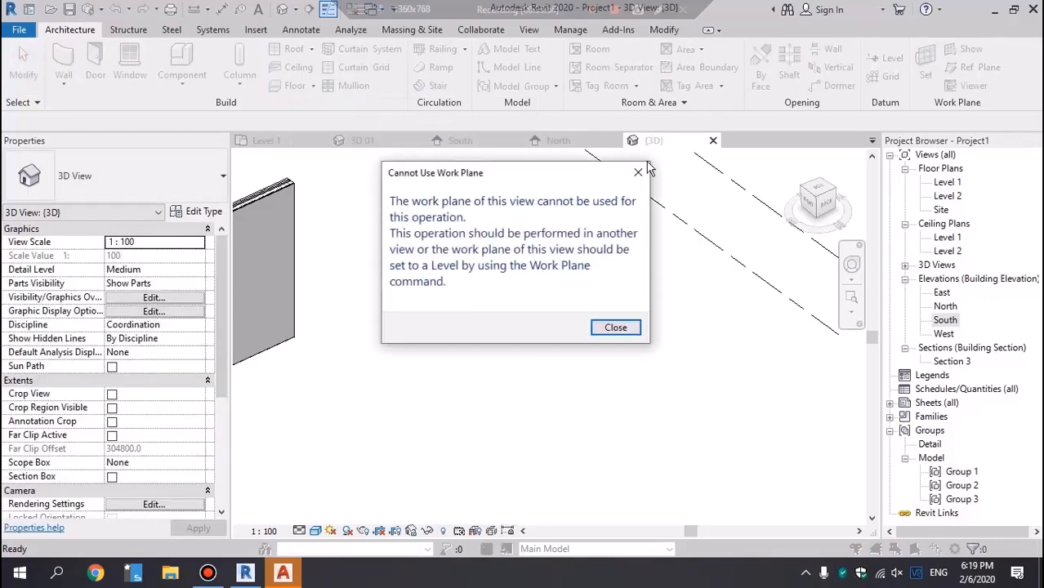
click(615, 327)
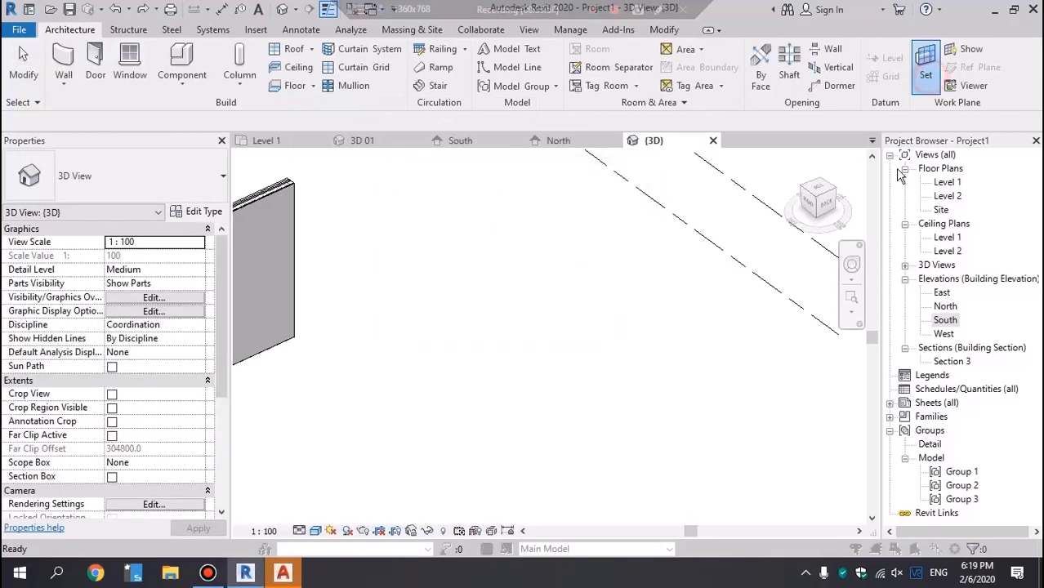
click(925, 70)
click(849, 151)
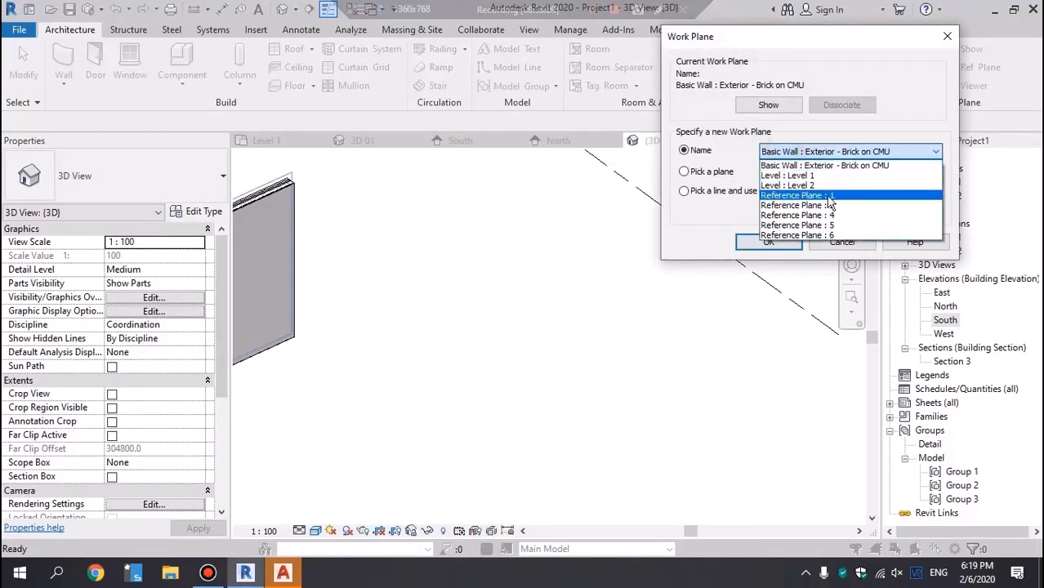
click(788, 175)
click(767, 242)
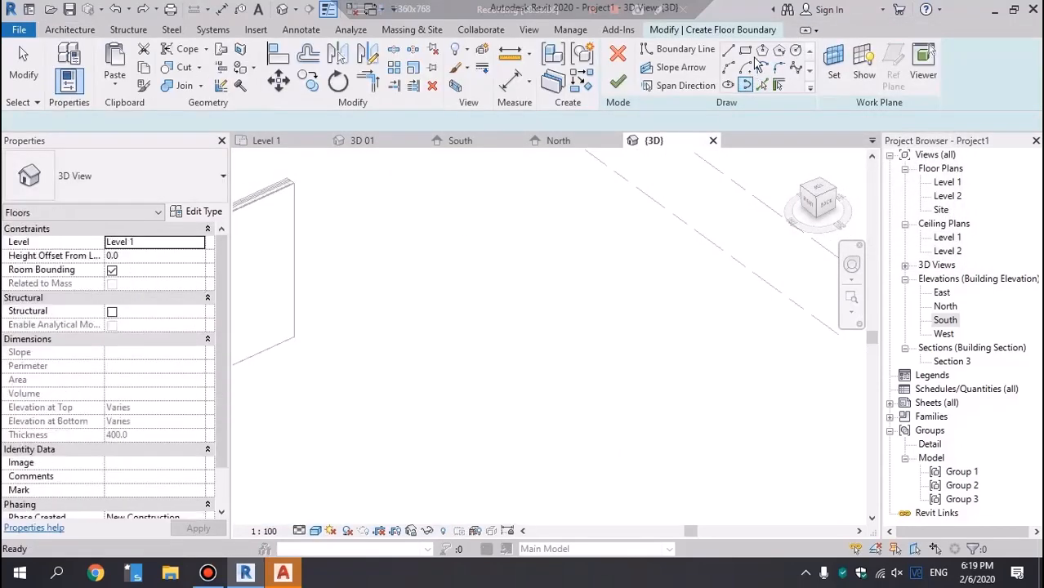
Step: Sketch a rectangular floor boundary about 11100 by 9200 mm beside the wall and finish the floor
click(744, 49)
click(602, 280)
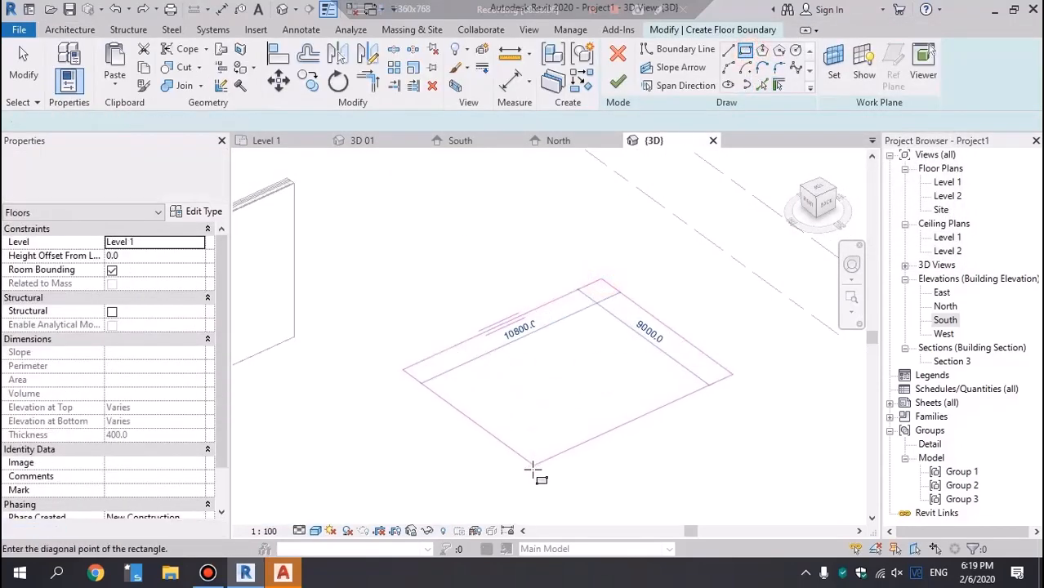
click(531, 468)
click(617, 81)
click(758, 313)
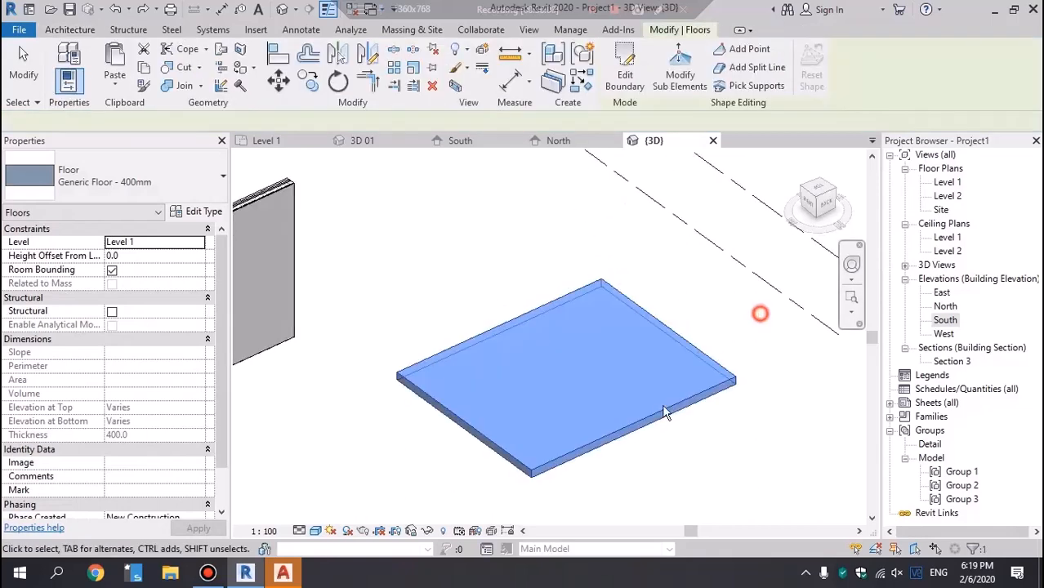
Step: Select the new floor and check its type and properties
scroll(637, 416, up, 4)
middle_drag(660, 439, 688, 415)
click(601, 353)
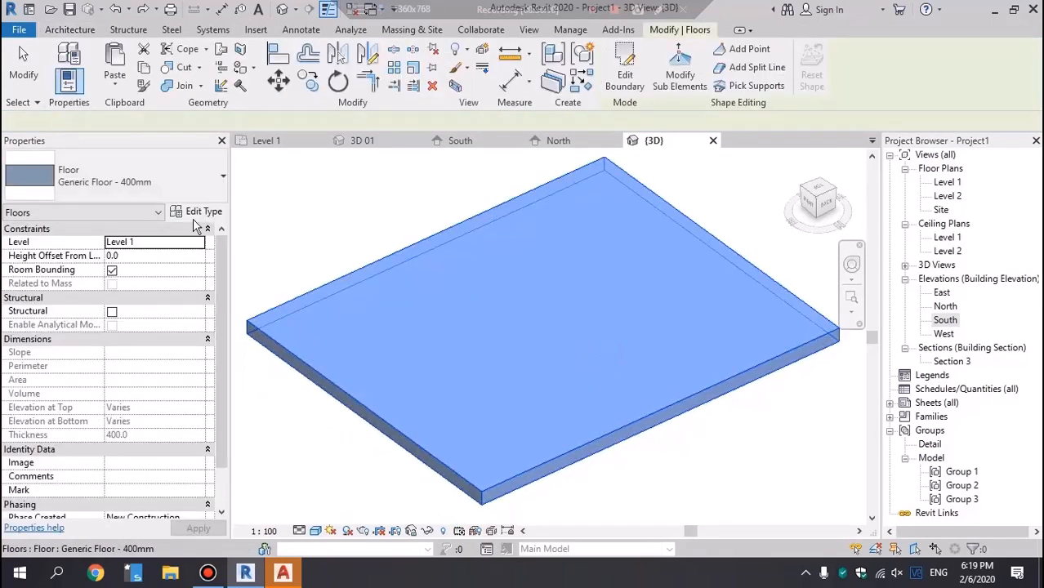
click(152, 175)
click(102, 342)
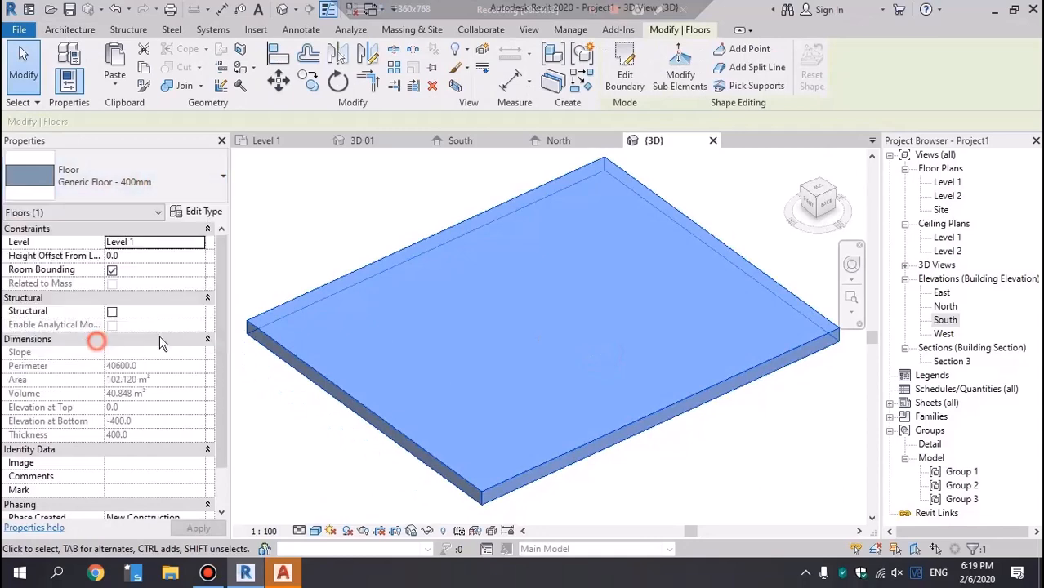
key(Escape)
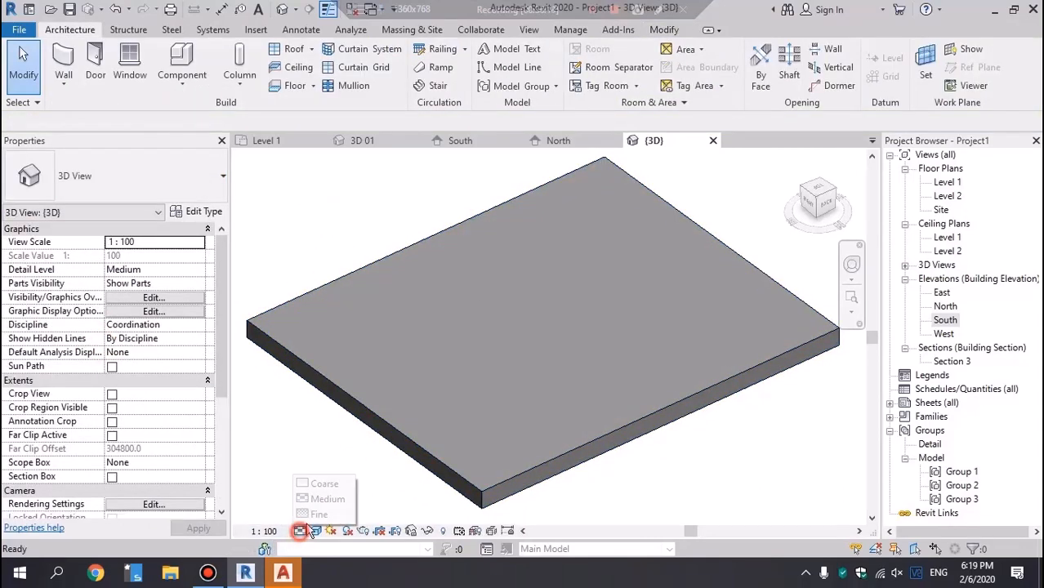
Step: Set the 3D view's detail level to Fine
click(299, 573)
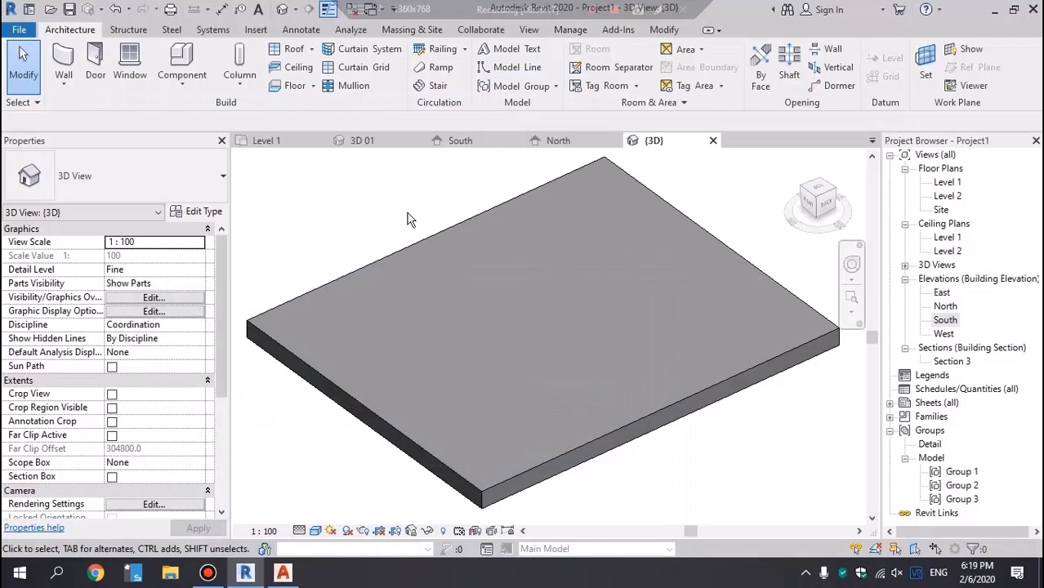
click(382, 204)
scroll(611, 353, down, 2)
shift+middle_drag(649, 343, 634, 291)
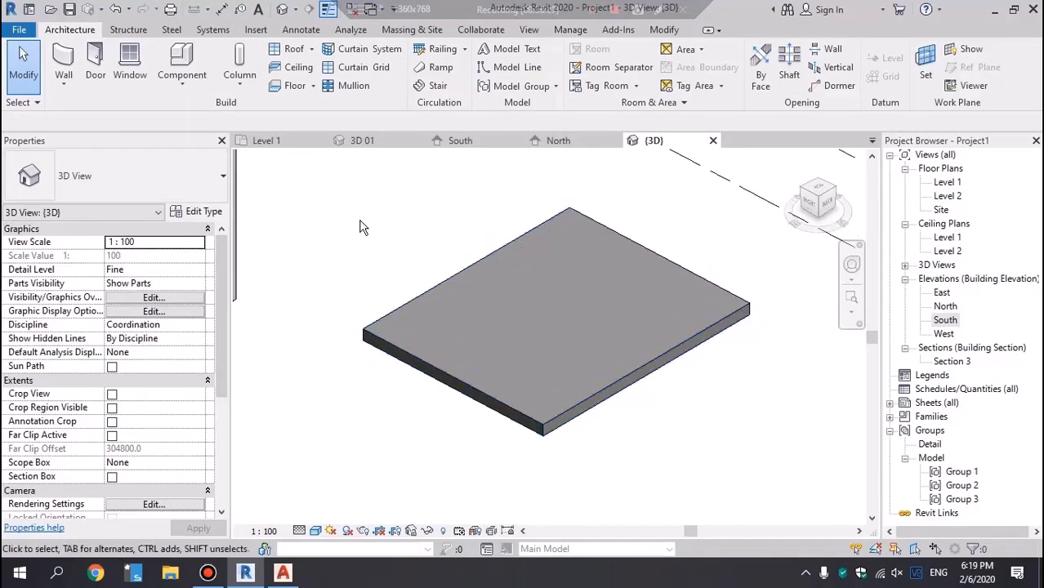
Step: Create a new family from the Metric Generic Model face based template
click(18, 30)
mouse_move(48, 93)
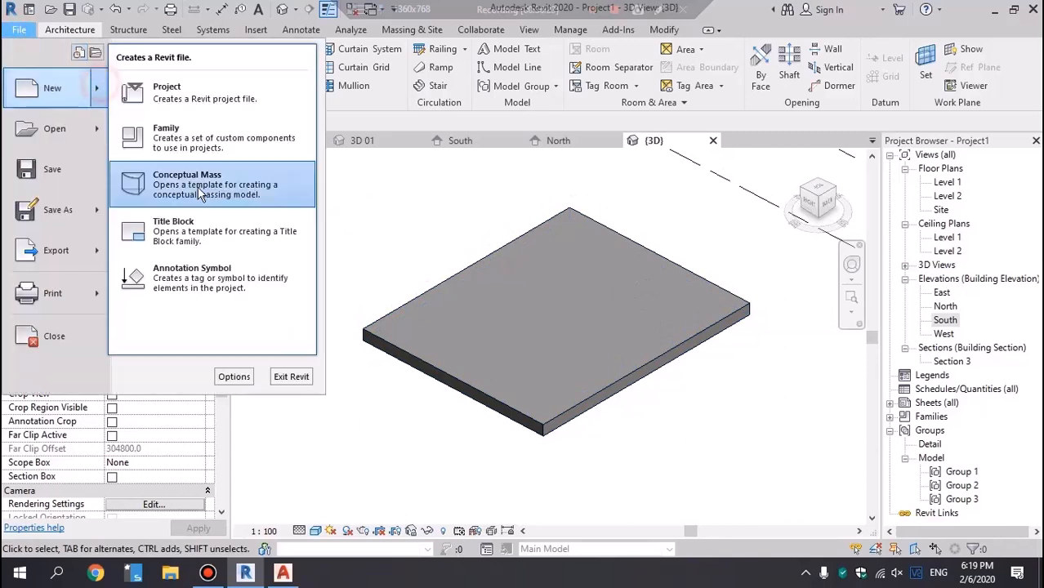
click(181, 130)
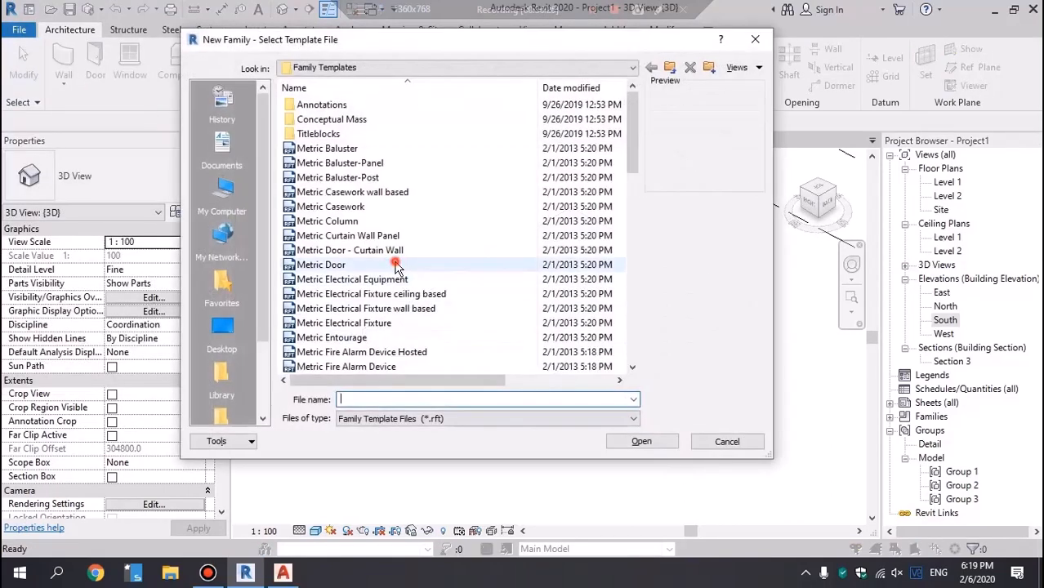
click(384, 267)
scroll(457, 302, down, 5)
scroll(457, 303, down, 9)
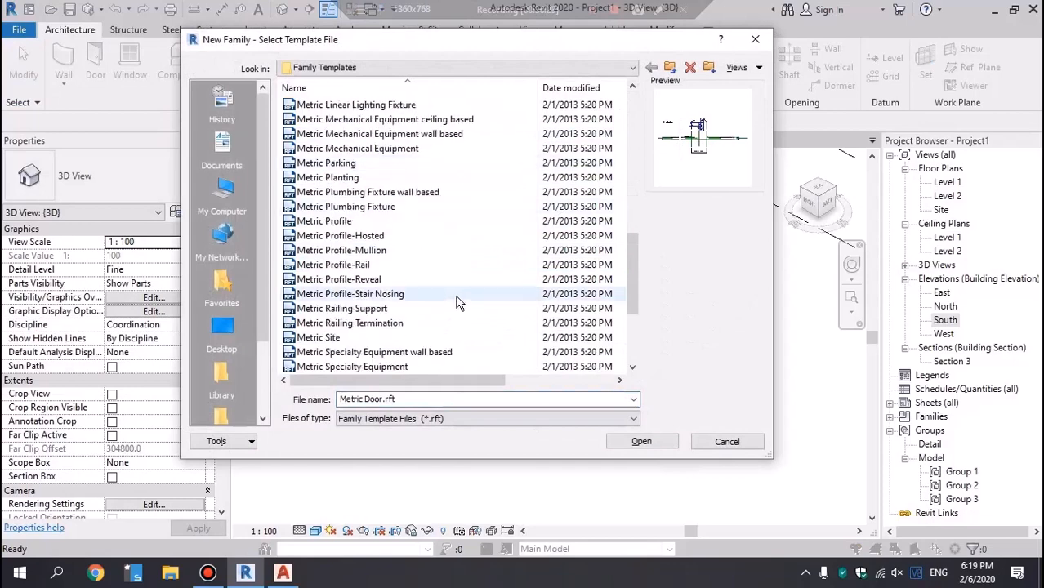
scroll(455, 310, up, 10)
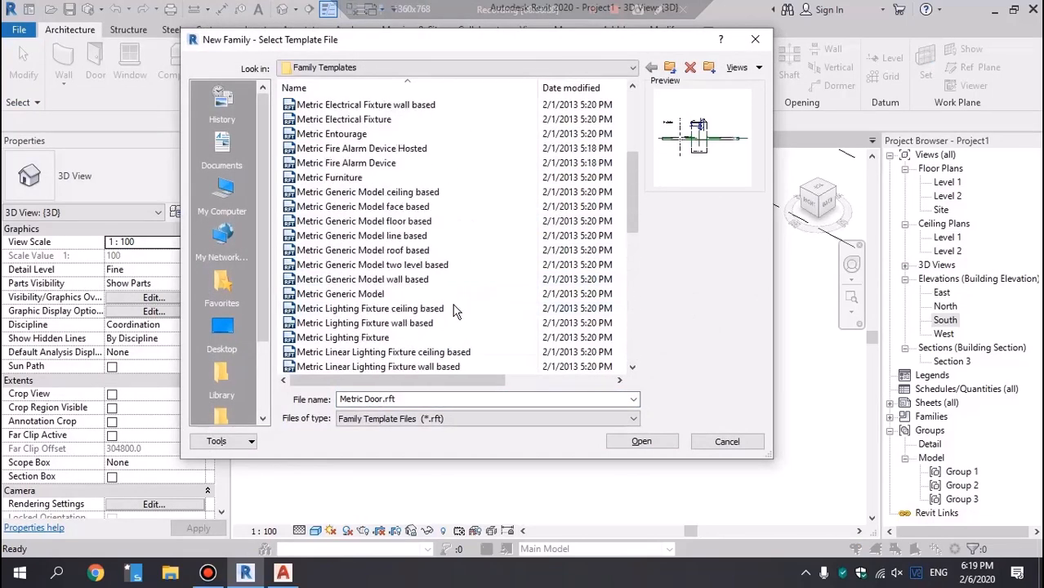
double_click(412, 221)
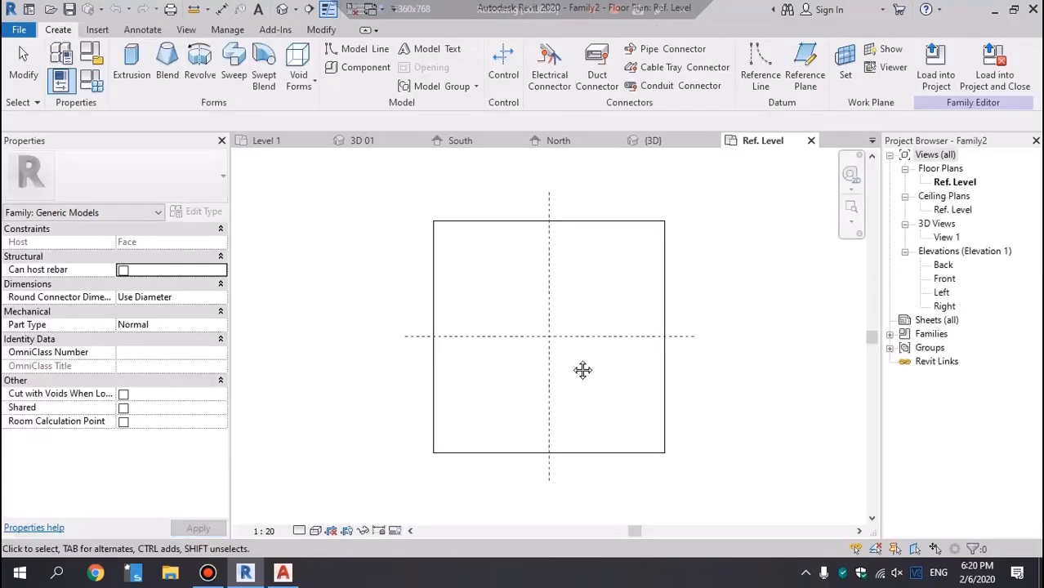
Step: Start a void extrusion and sketch a shallow downward-bulging arc of about 3368 mm radius across the upper part of the host face
click(298, 78)
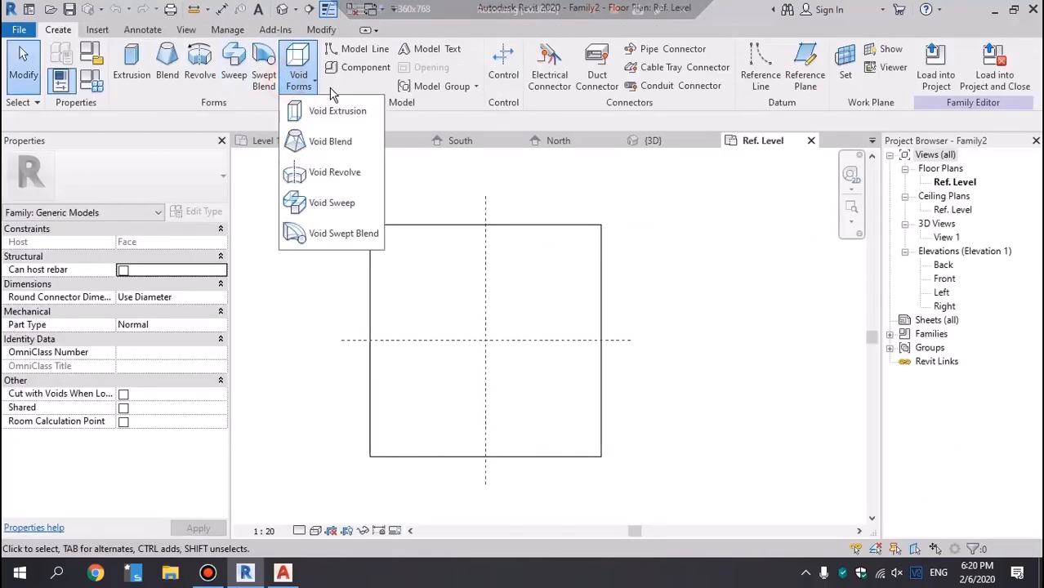
click(354, 115)
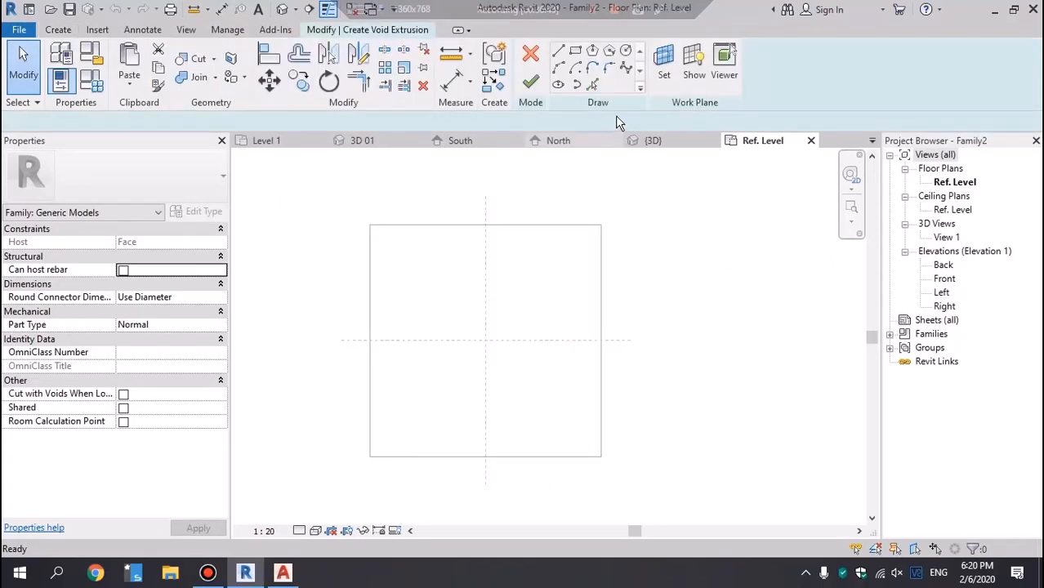
click(576, 51)
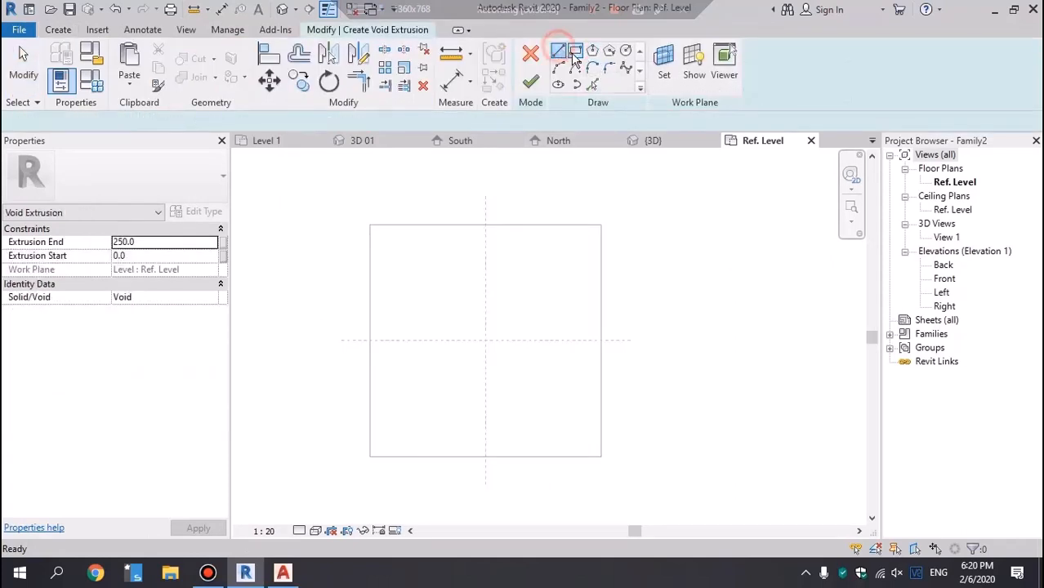
scroll(433, 274, up, 3)
click(355, 235)
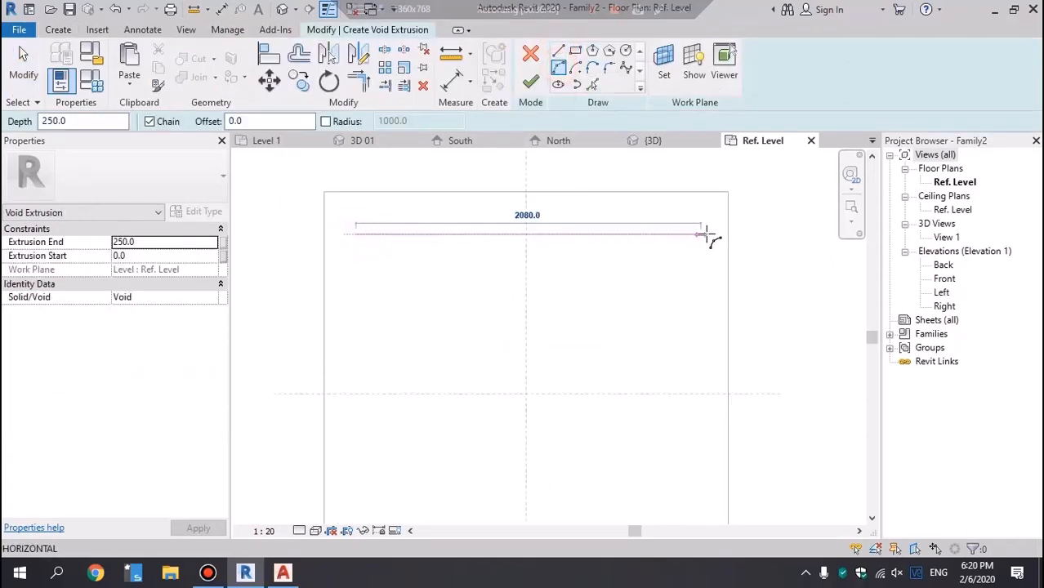
click(707, 234)
click(539, 263)
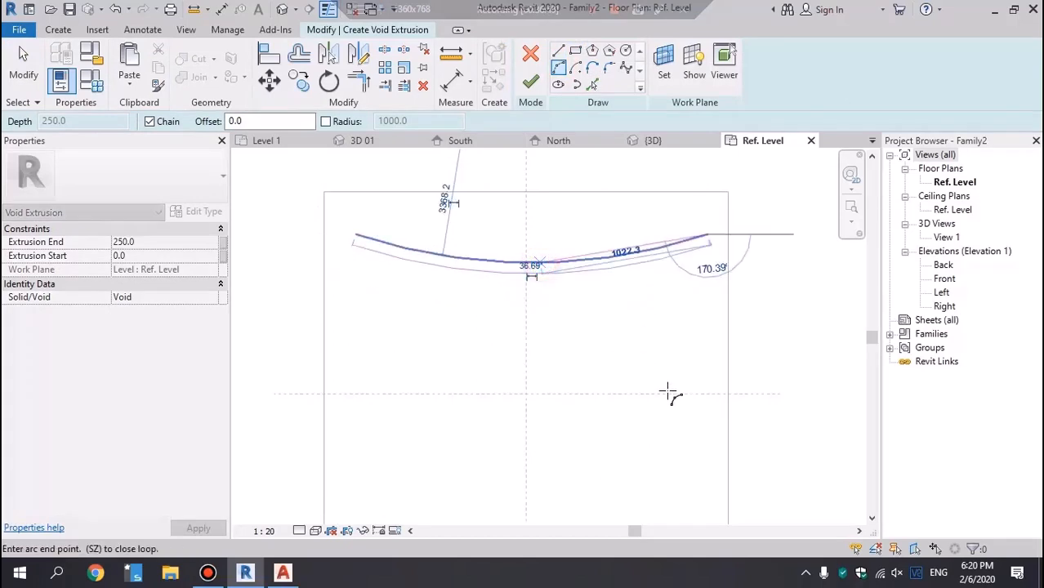
scroll(668, 393, down, 2)
key(Escape)
key(Escape)
Step: Offset a copy of the arc by 50 mm above the original
drag(599, 217, 558, 288)
scroll(547, 233, up, 3)
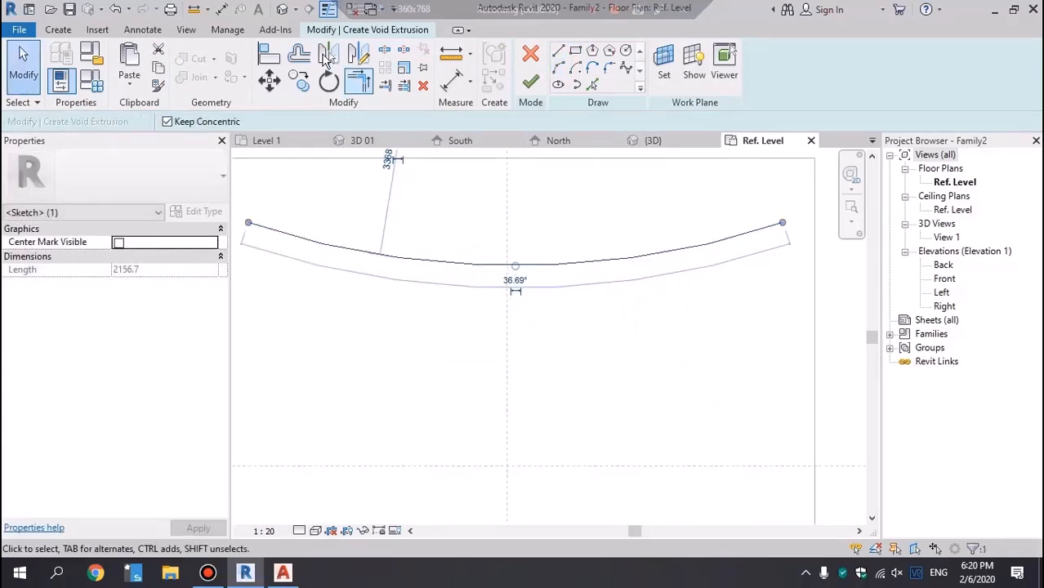
click(299, 55)
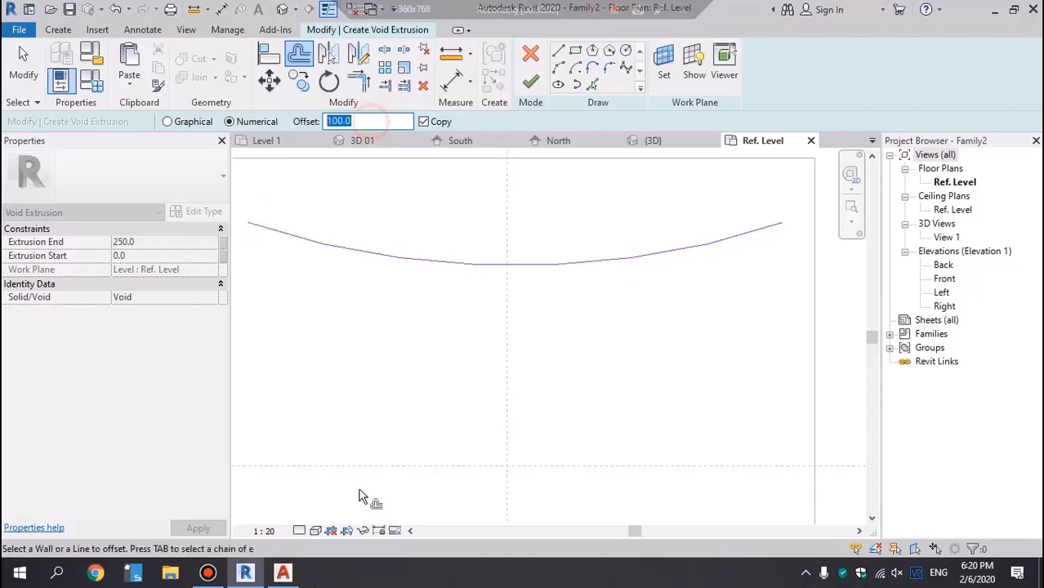
text(50)
key(Return)
click(473, 262)
scroll(571, 292, down, 2)
drag(612, 287, 580, 227)
click(299, 81)
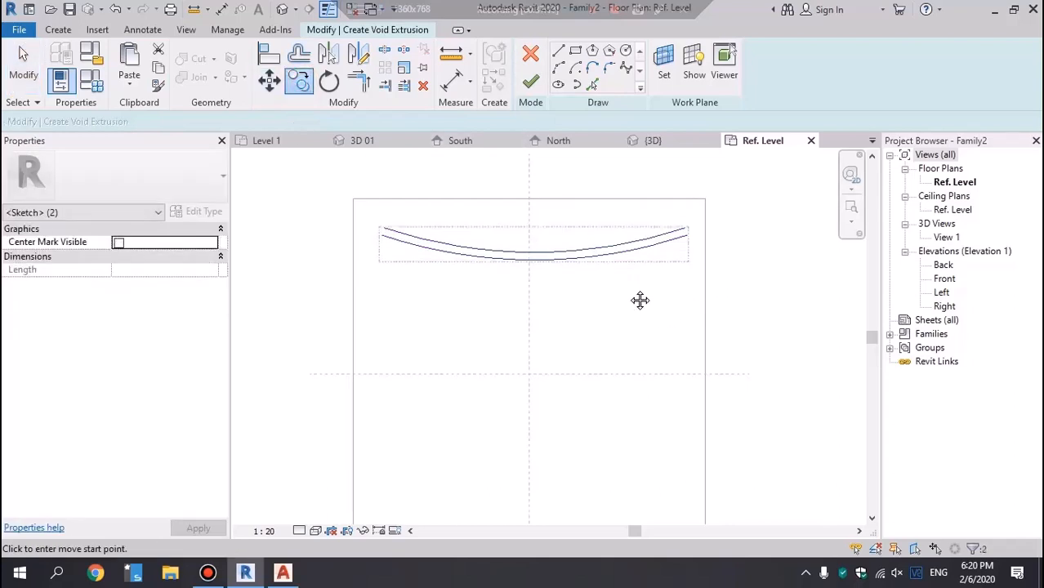
middle_drag(638, 298, 610, 261)
Step: Connect the two arcs with a short straight line at each end to form a narrow curved band
scroll(628, 184, up, 3)
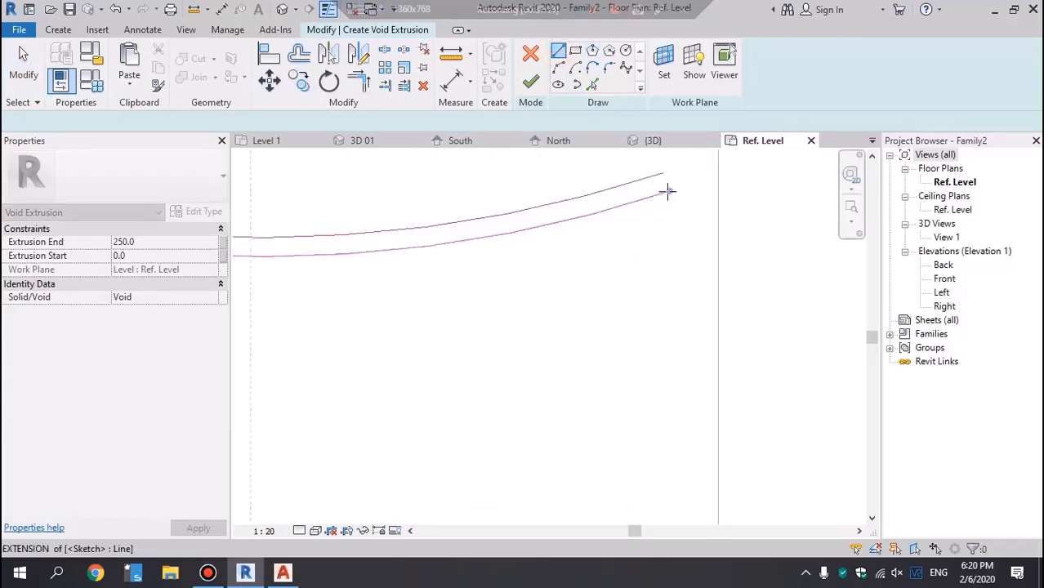
click(663, 171)
click(672, 202)
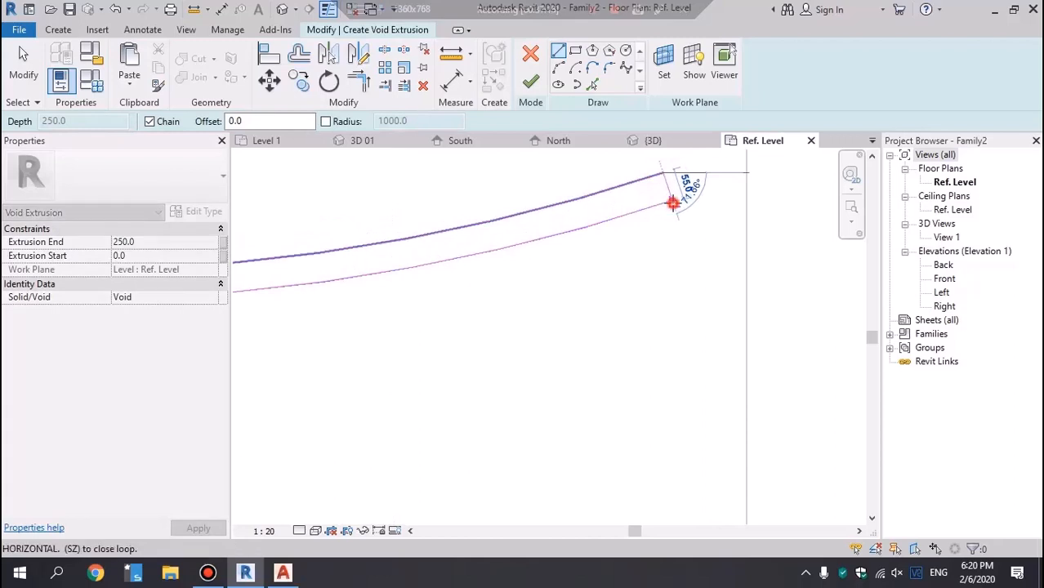
scroll(757, 340, down, 4)
scroll(323, 280, up, 3)
scroll(326, 271, up, 2)
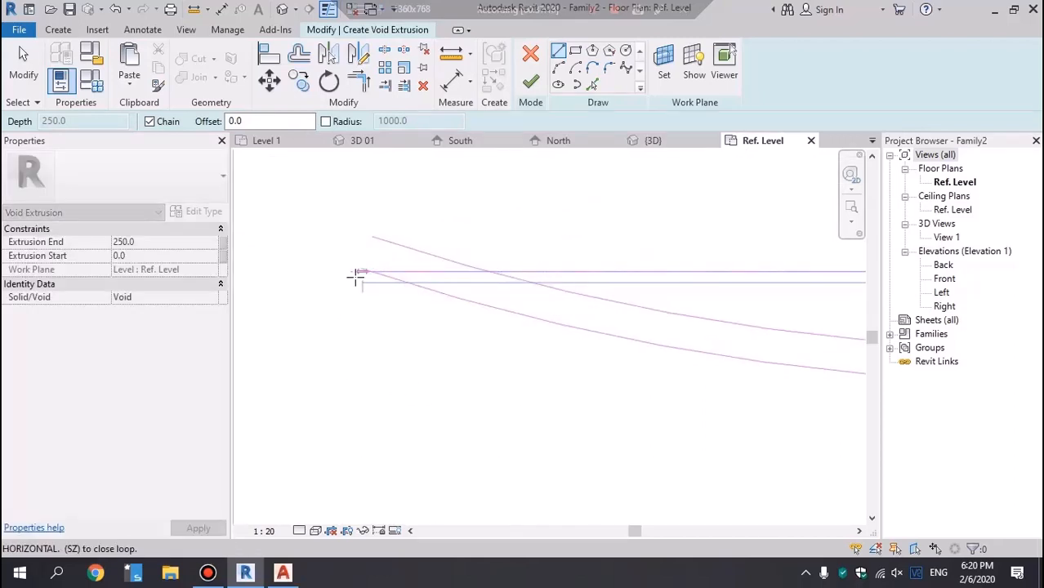
key(Escape)
click(373, 236)
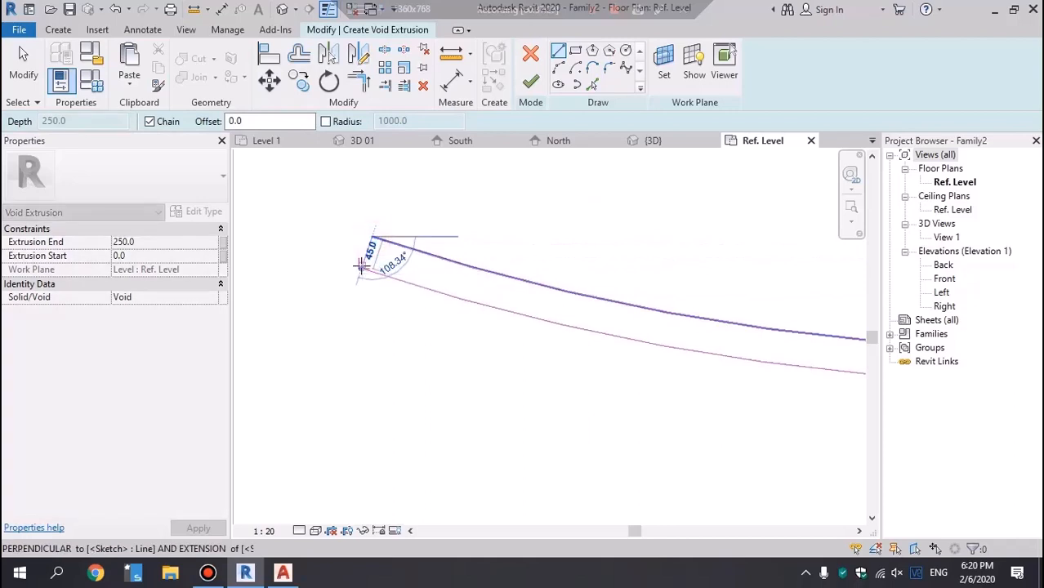
key(Escape)
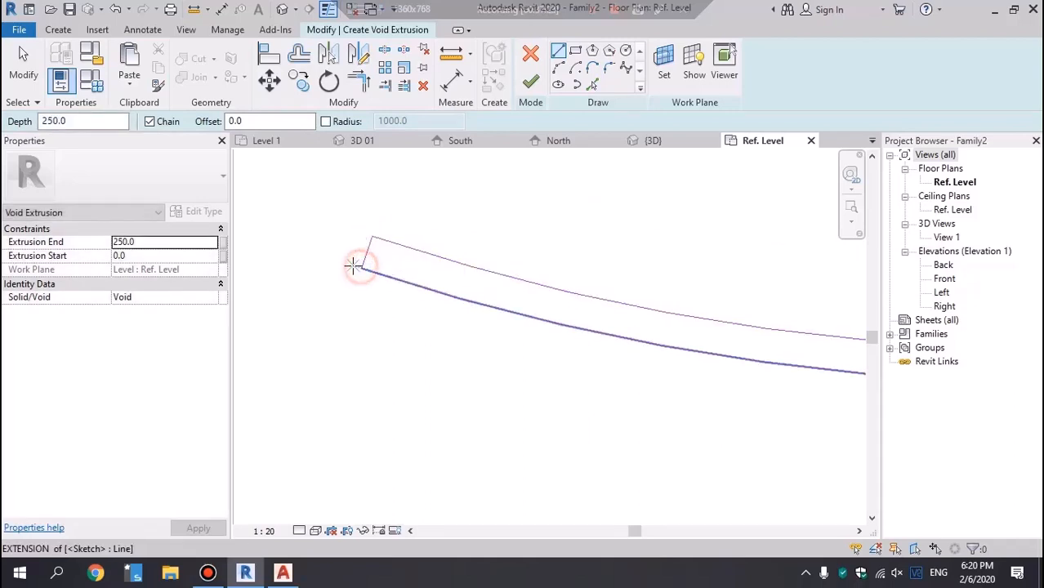
scroll(359, 263, down, 5)
key(Escape)
drag(279, 333, 677, 254)
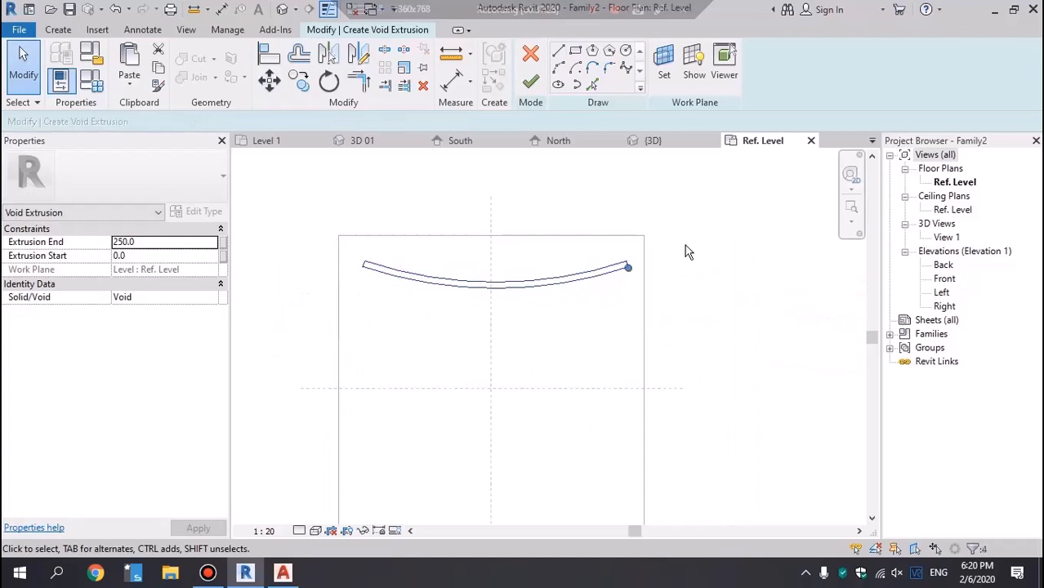
click(307, 85)
scroll(746, 251, up, 5)
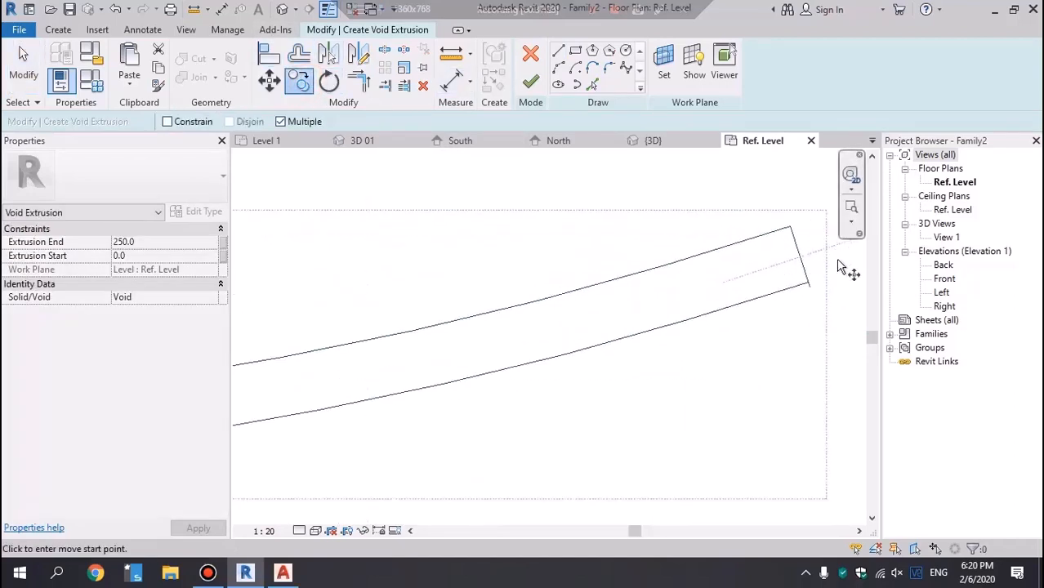
middle_drag(841, 268, 688, 312)
key(Escape)
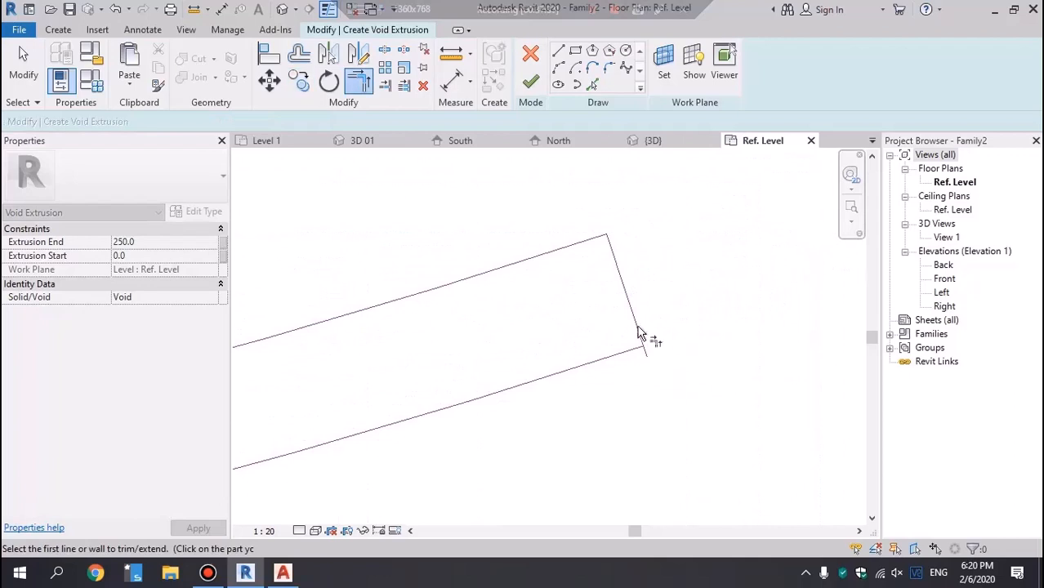
Step: Trim the end line and the lower arc at the band's right end into a clean corner
click(639, 335)
click(645, 353)
scroll(722, 292, down, 4)
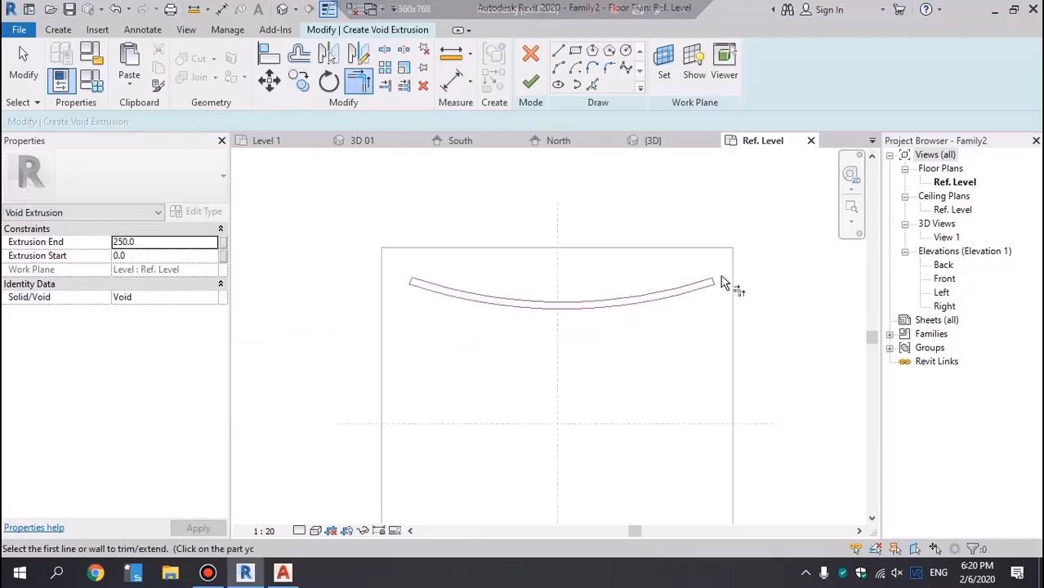
Step: Copy the whole curved band straight down twice, placing the first copy 400 mm below the original
scroll(721, 283, down, 4)
middle_drag(674, 280, 590, 271)
scroll(580, 294, up, 3)
key(Escape)
mouse_move(316, 323)
mouse_down()
mouse_move(636, 282)
mouse_move(725, 233)
mouse_move(729, 241)
mouse_up()
middle_drag(685, 273, 626, 228)
click(299, 80)
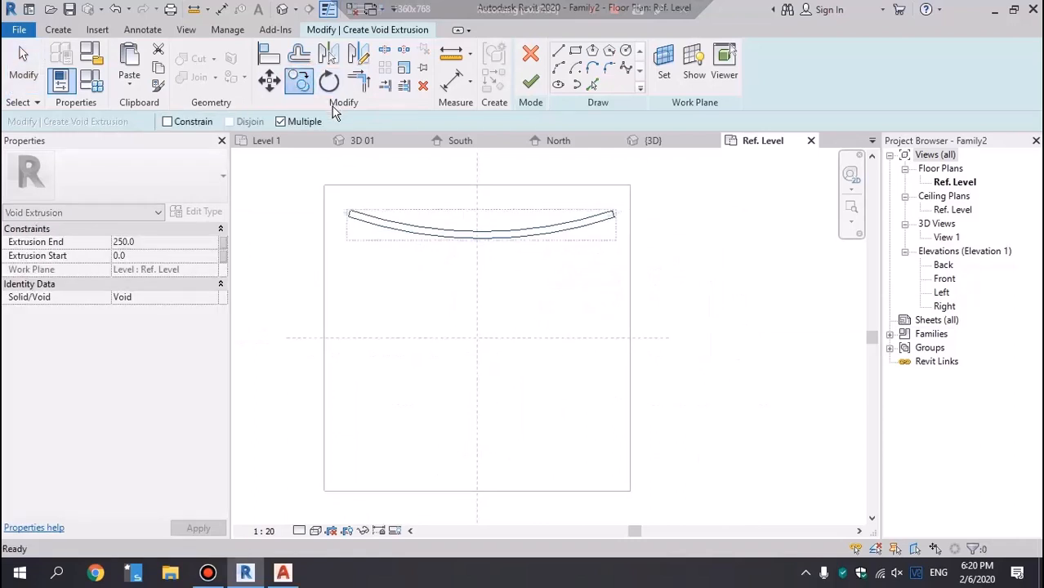
click(652, 226)
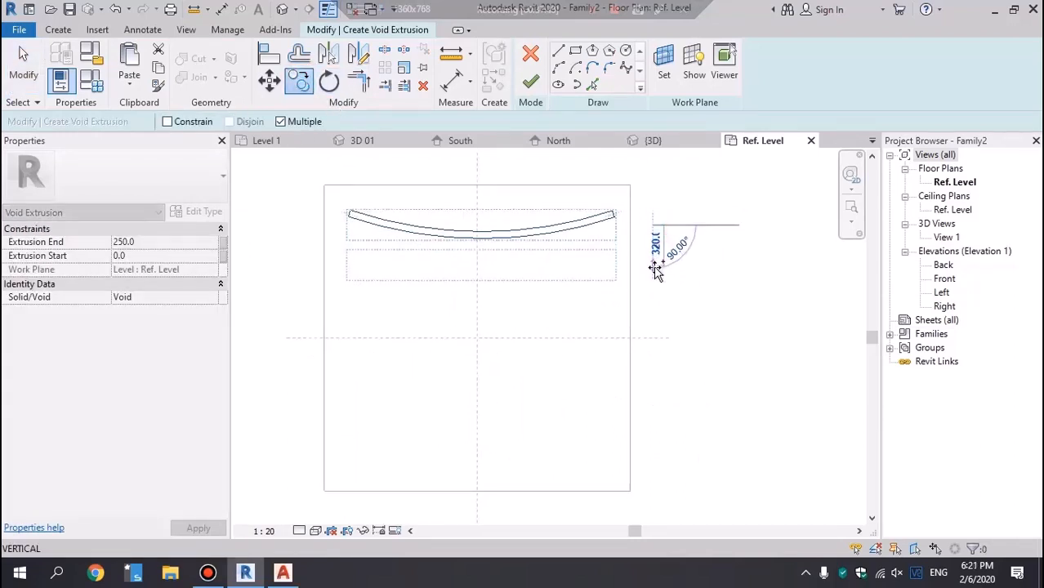
click(657, 274)
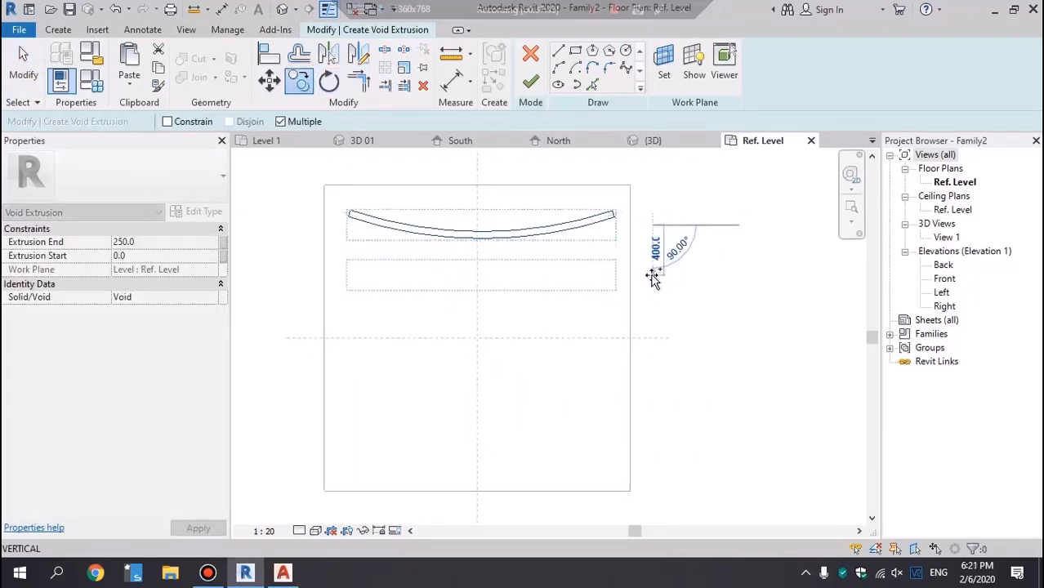
key(shift)
click(650, 332)
key(Escape)
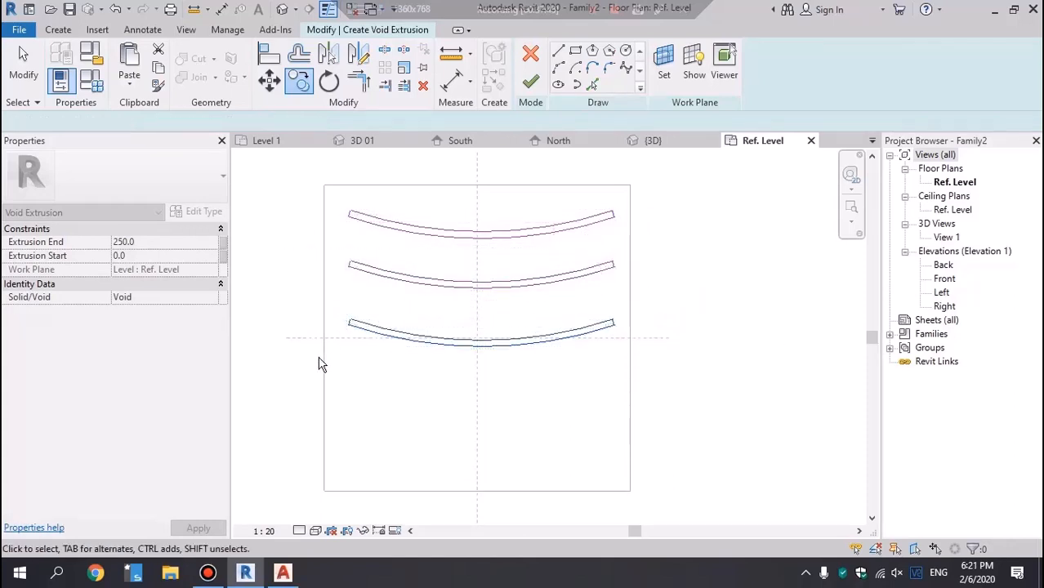
Step: Mirror a copy of the three bands about a horizontal axis drawn just below the lowest band
mouse_move(294, 385)
mouse_down()
mouse_move(663, 181)
mouse_move(659, 191)
mouse_up()
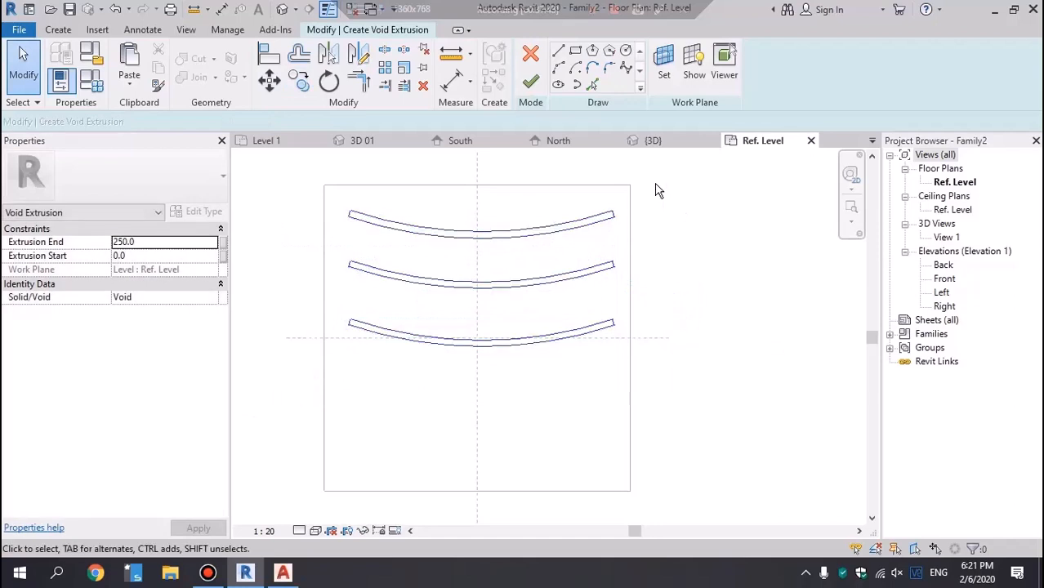
key(d)
key(m)
click(533, 366)
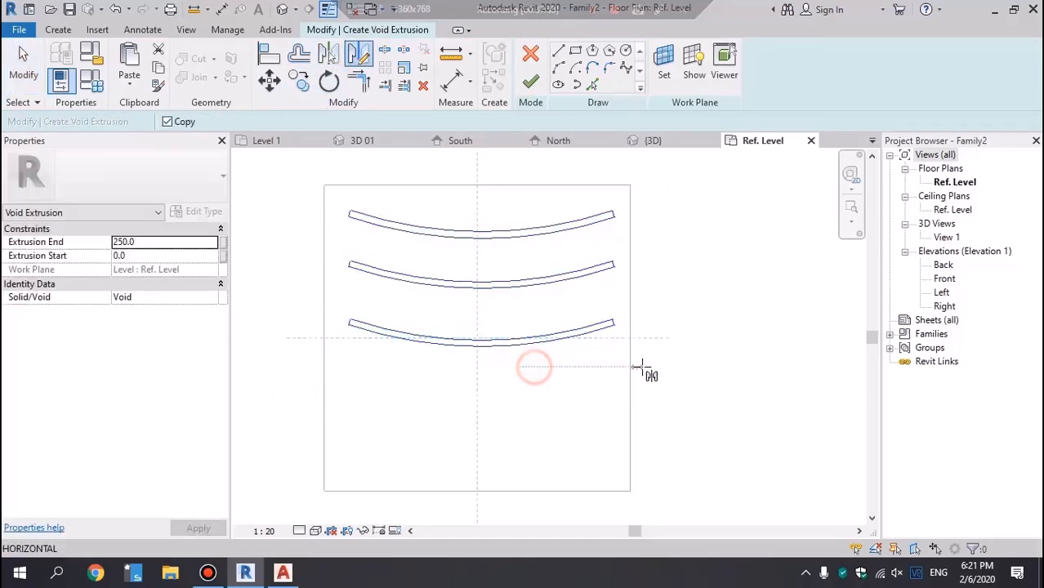
click(660, 368)
scroll(644, 394, down, 1)
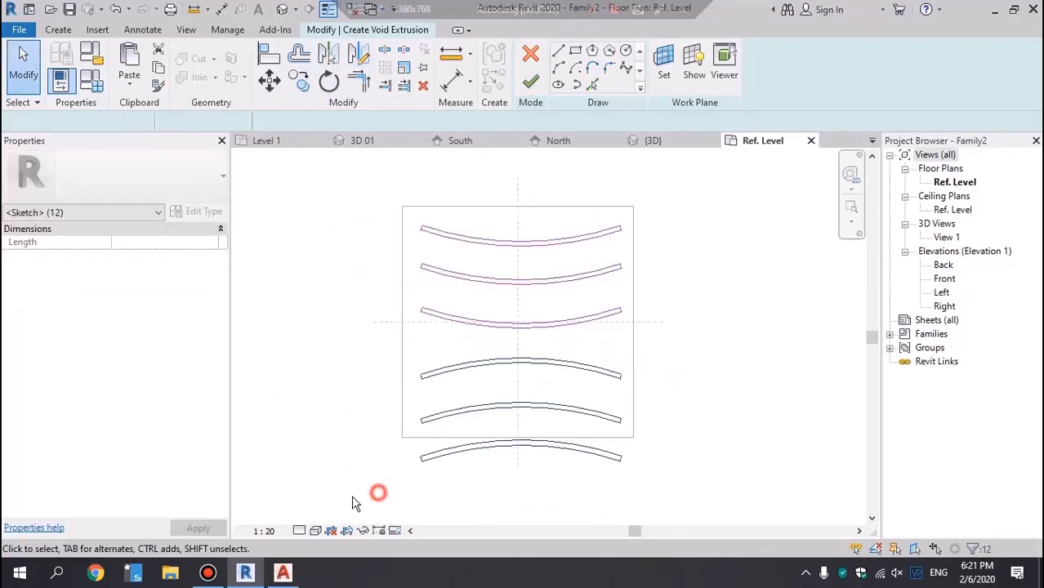
Step: Nudge all six bands upward together so they sit roughly centred on the host face
mouse_move(355, 502)
mouse_down()
mouse_move(689, 275)
mouse_move(689, 211)
mouse_up()
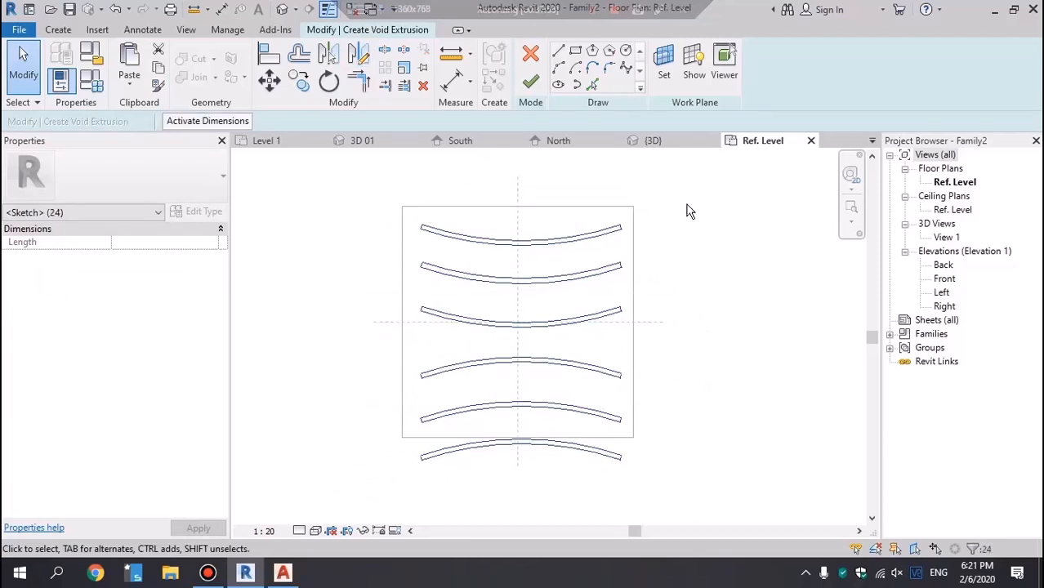
key(Up)
key(Up)
key(Up)
key(Up)
key(Up)
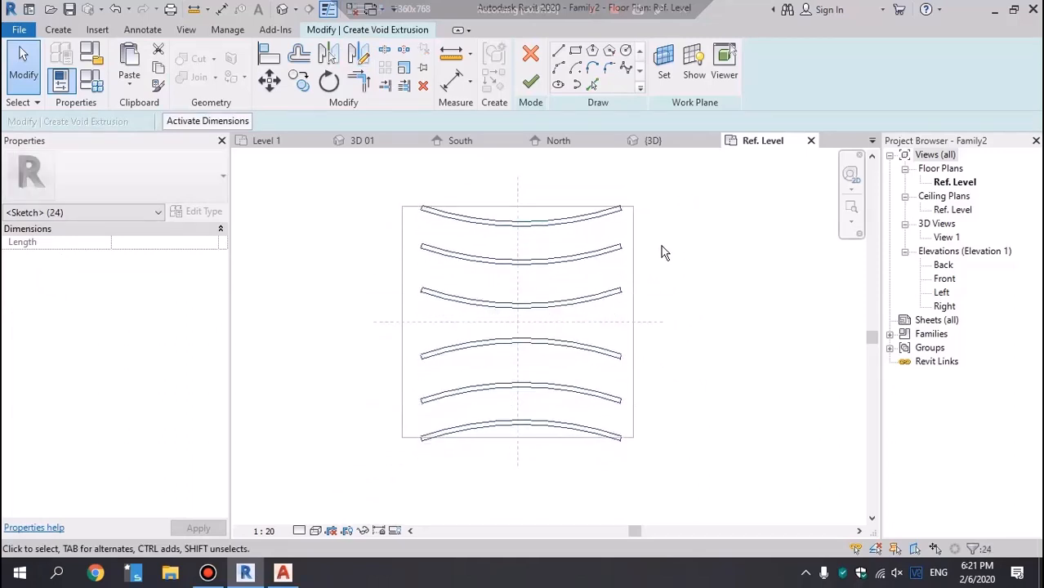
Step: Move the uppermost band slightly down and the lowest band slightly up, inside the host face outline
click(715, 170)
drag(340, 164, 659, 238)
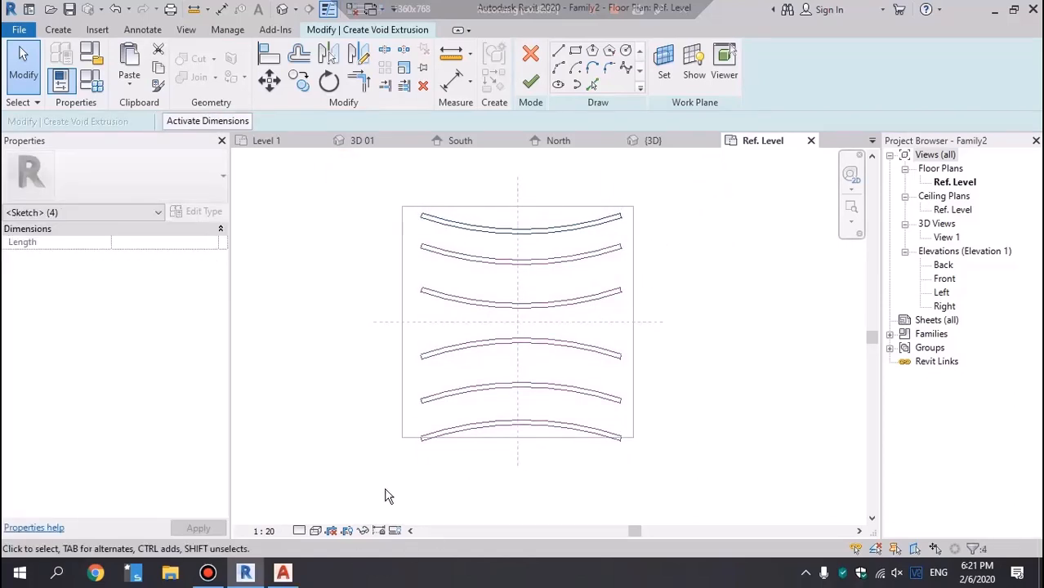
drag(377, 483, 667, 413)
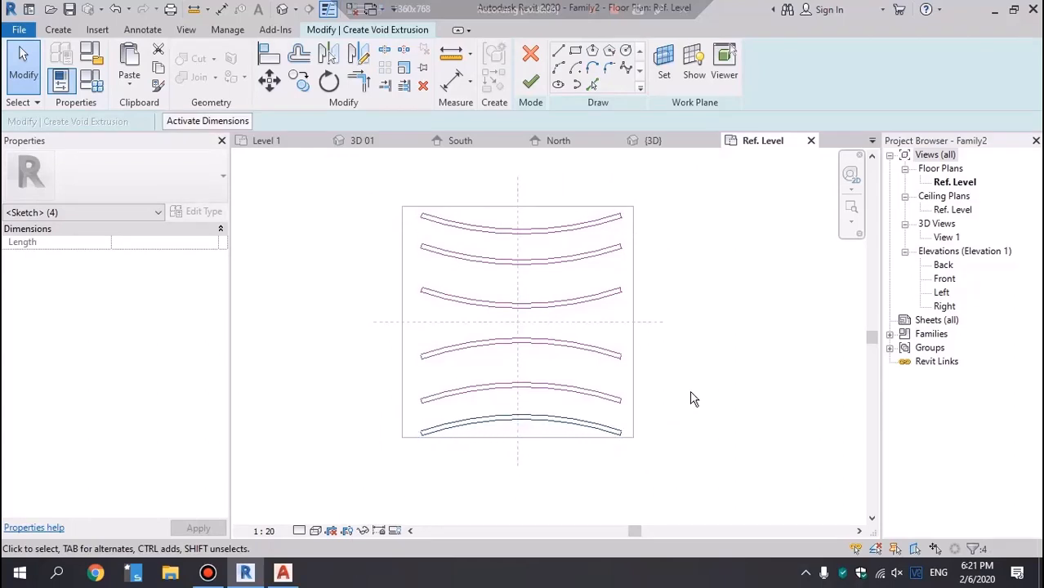
click(722, 337)
click(309, 188)
mouse_move(366, 156)
mouse_down()
mouse_move(646, 426)
mouse_move(678, 472)
mouse_up()
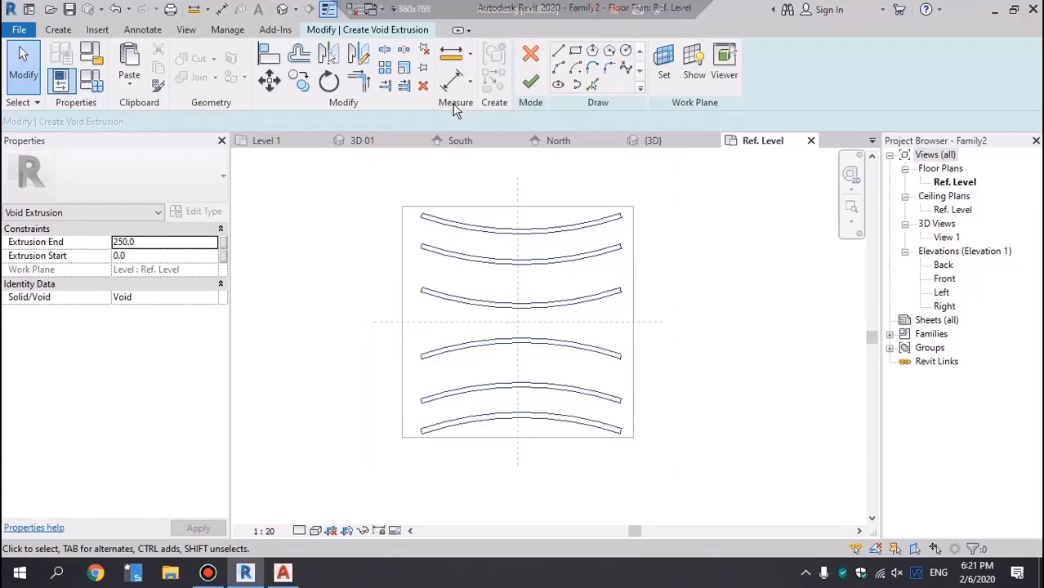
click(328, 82)
click(759, 391)
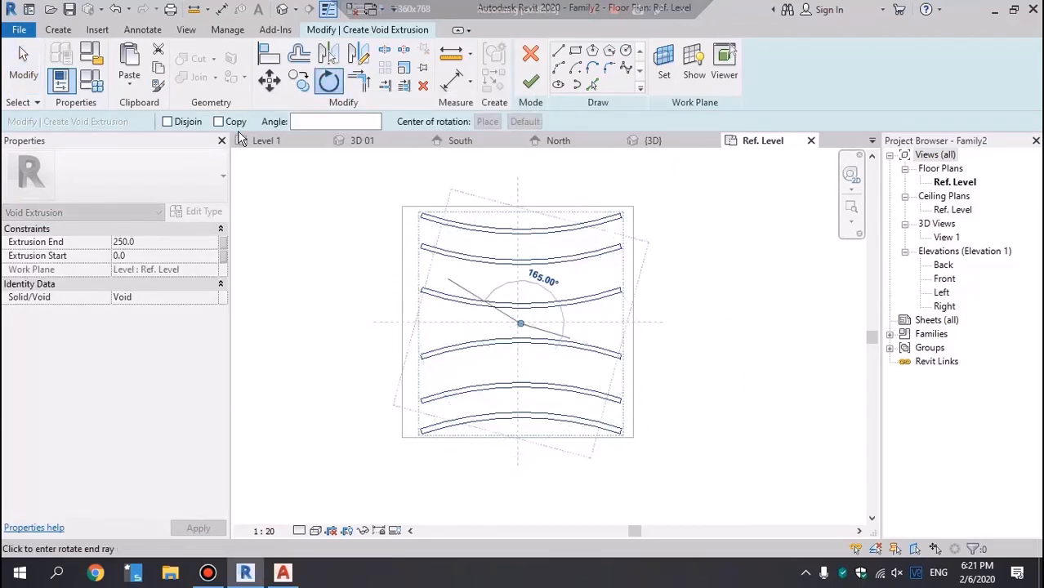
click(365, 228)
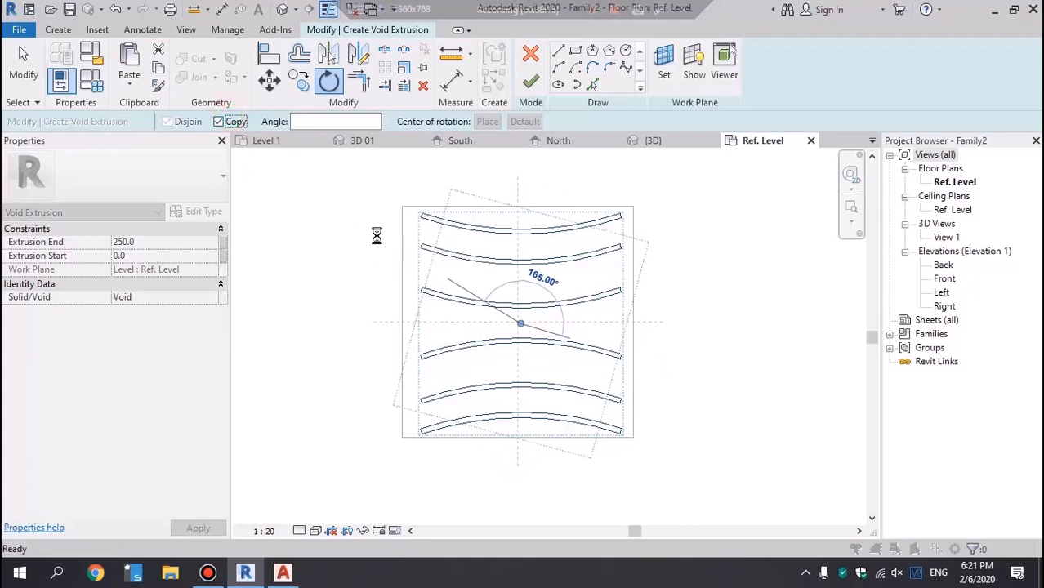
click(614, 287)
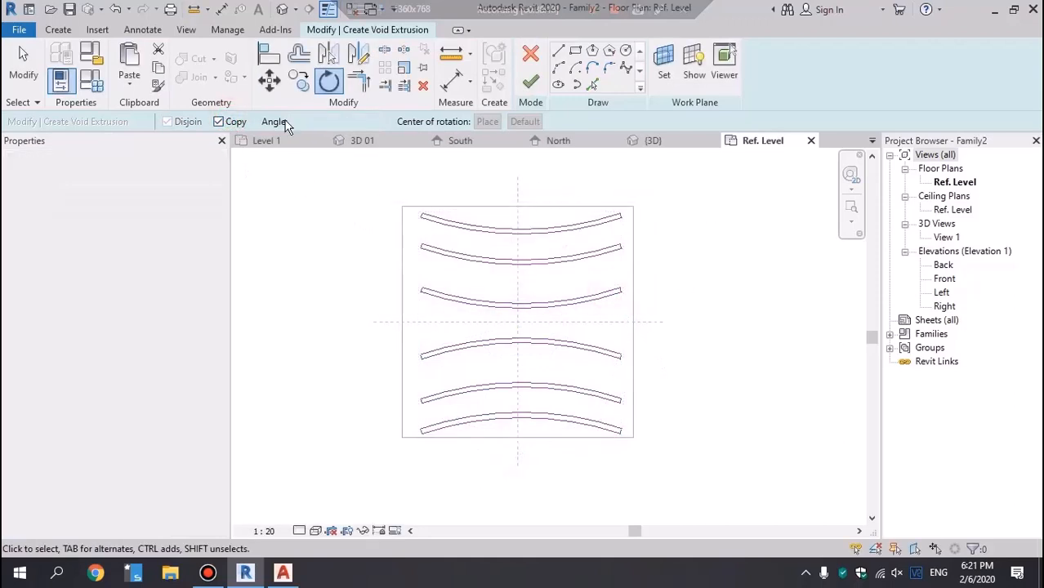
Step: Rotate a copy of all six bands by 90 degrees about their centre to form a crossing grid
mouse_move(368, 180)
mouse_down()
mouse_move(645, 385)
mouse_move(694, 454)
mouse_up()
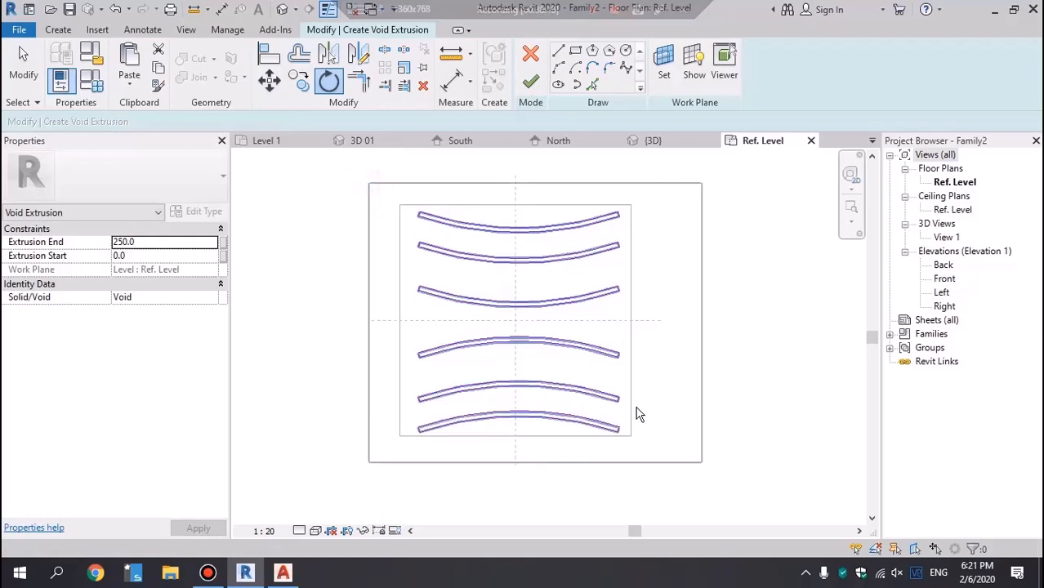
click(326, 95)
click(716, 420)
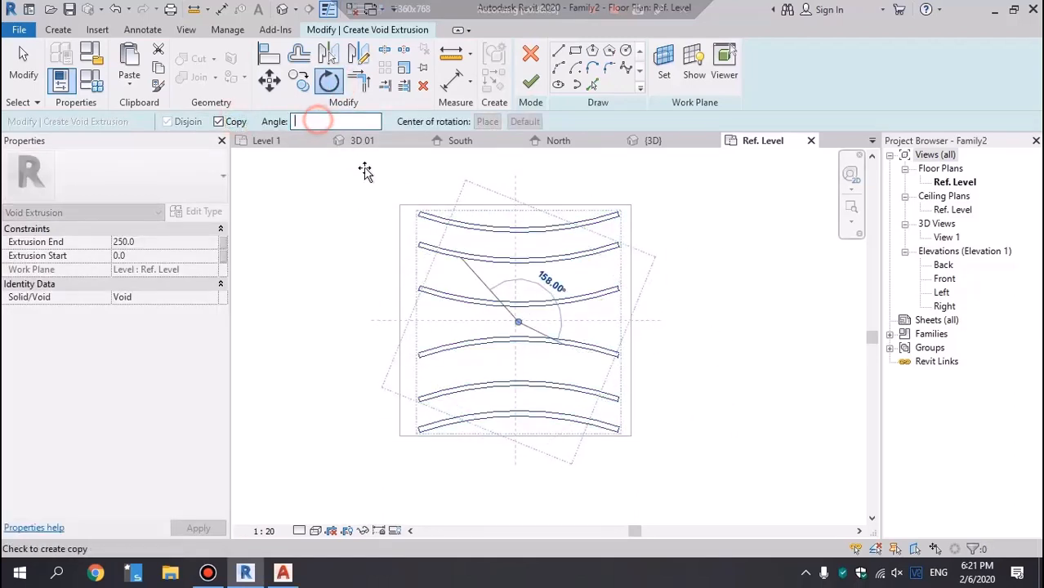
text(90)
key(Return)
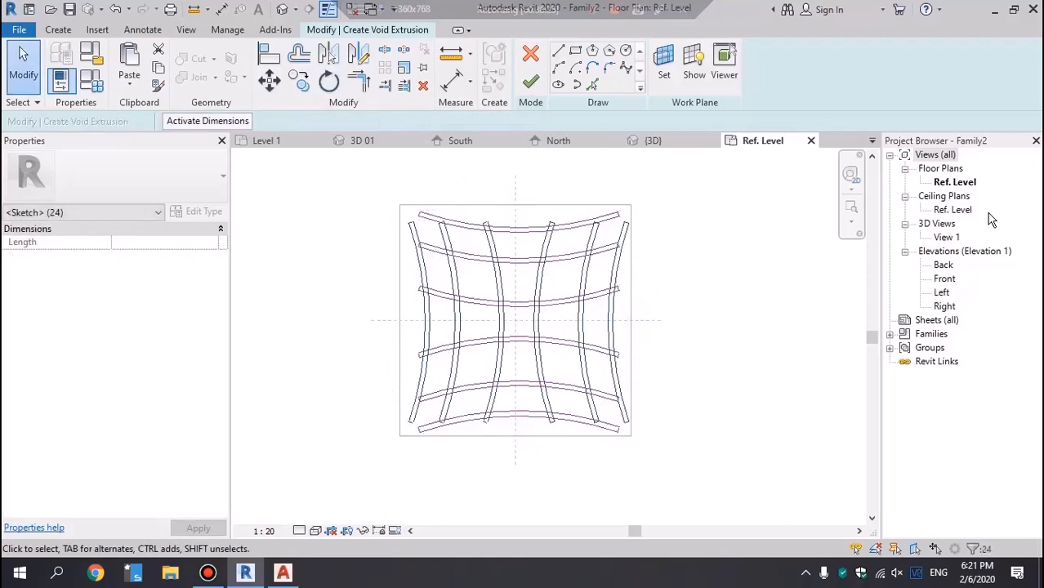
Step: Scale up the six rotated vertical bands graphically so they reach nearly the full height of the host face
scroll(544, 327, up, 1)
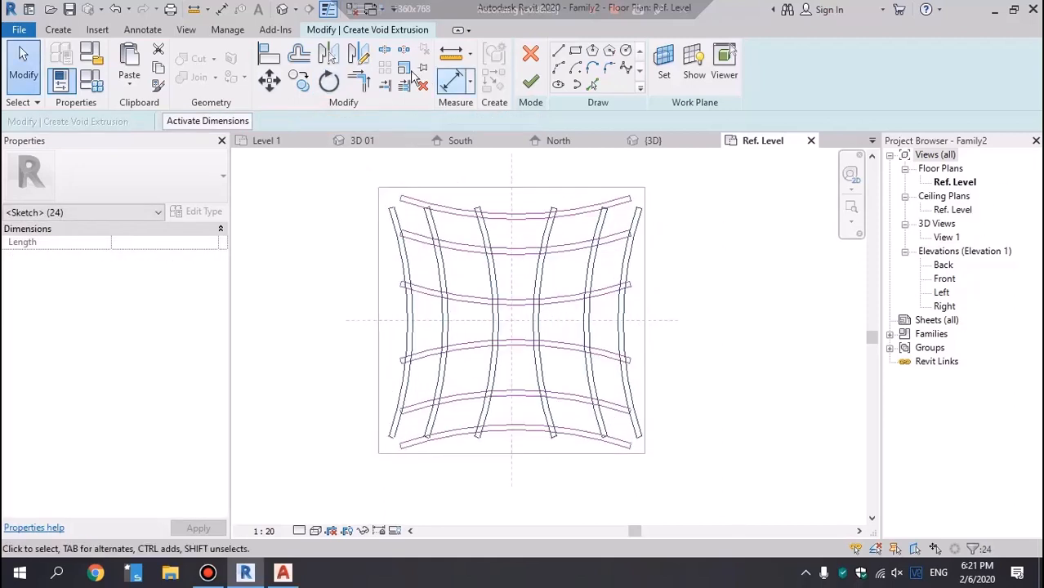
click(403, 71)
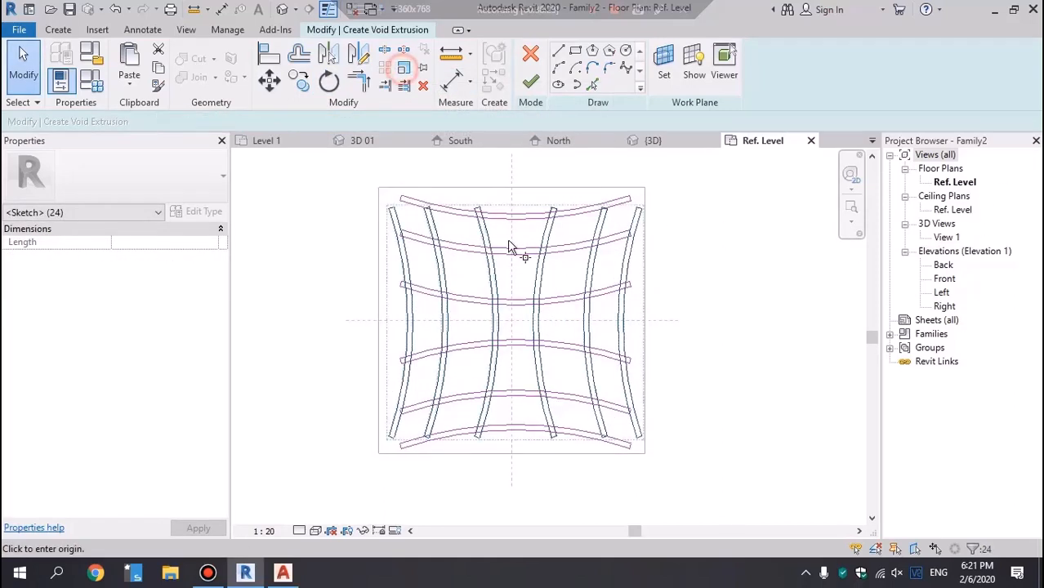
click(518, 305)
click(515, 196)
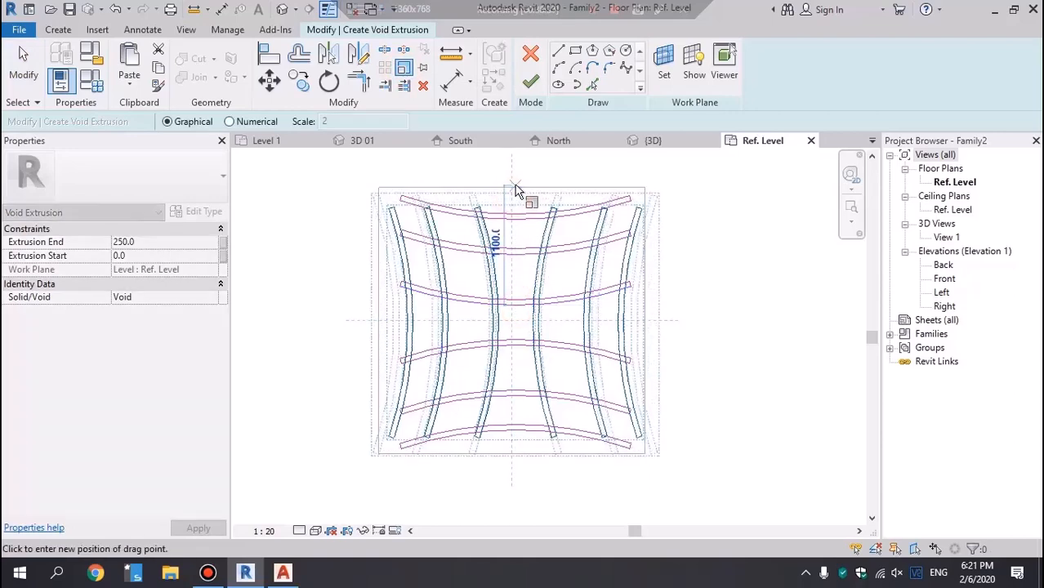
click(515, 192)
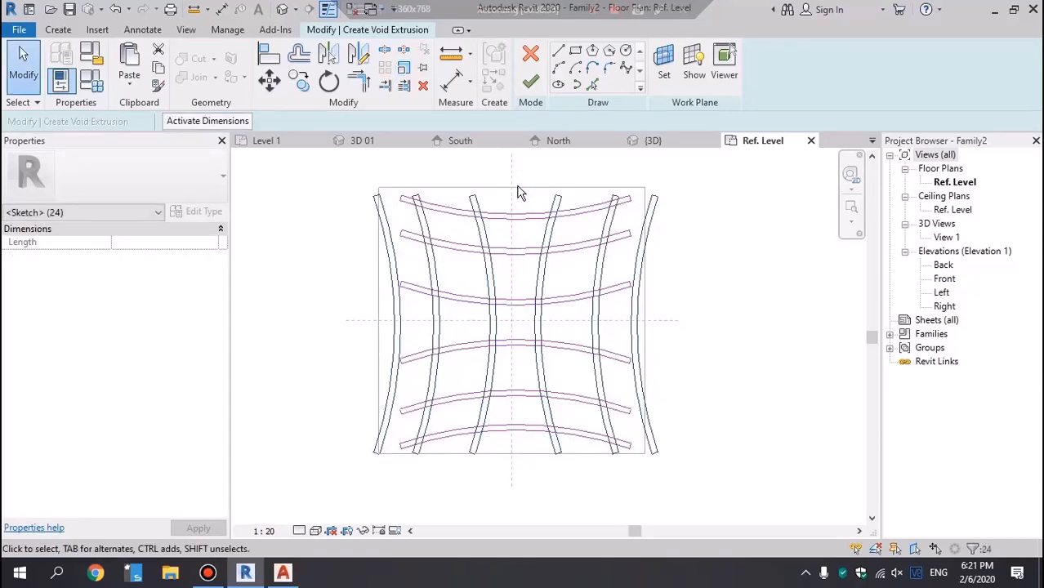
Step: Delete the outermost vertical band on each side of the grid
scroll(665, 312, up, 2)
scroll(661, 304, down, 1)
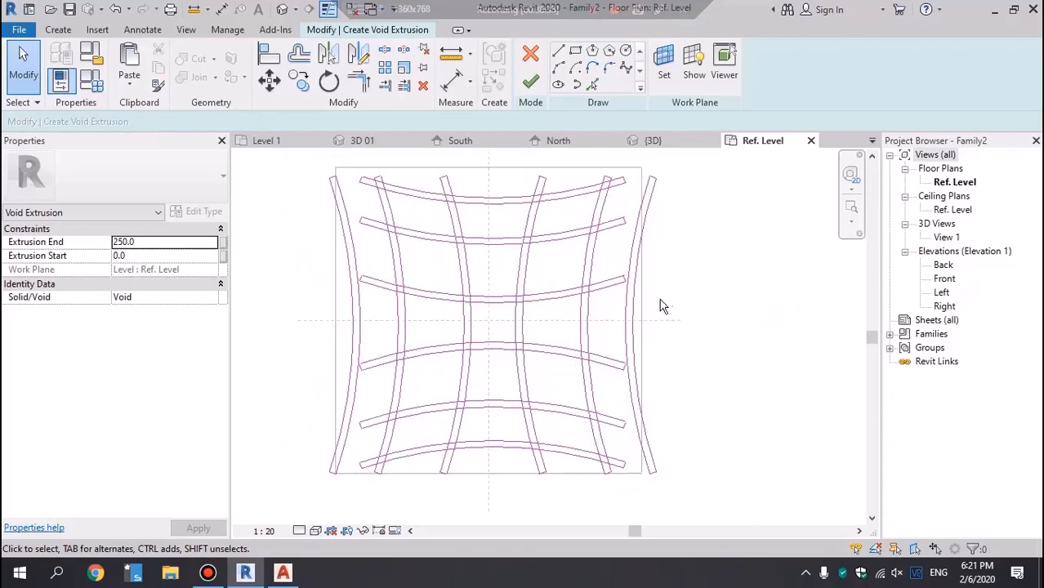
drag(668, 307, 617, 327)
key(Delete)
drag(642, 159, 659, 181)
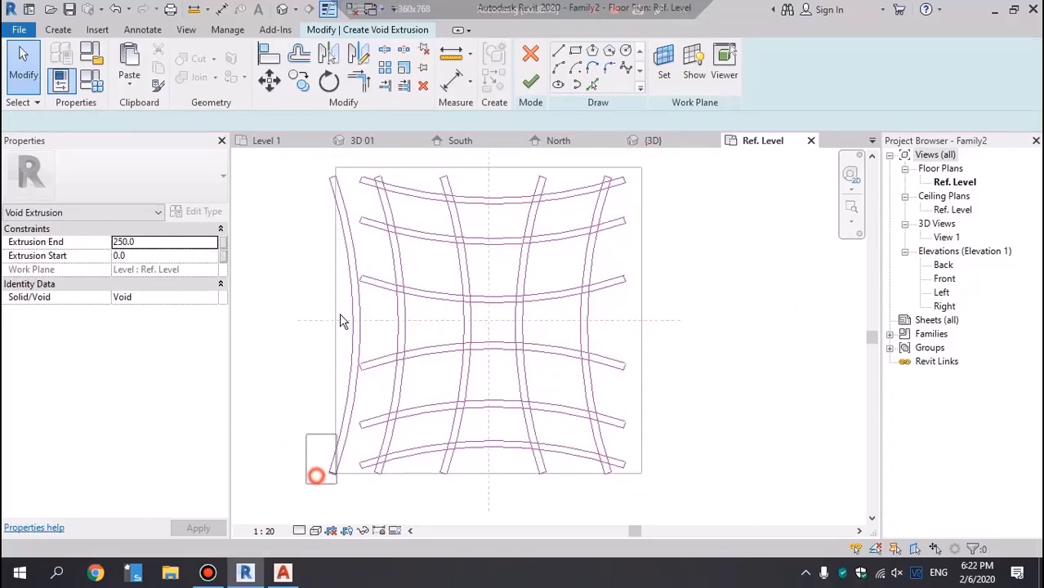
drag(343, 321, 308, 197)
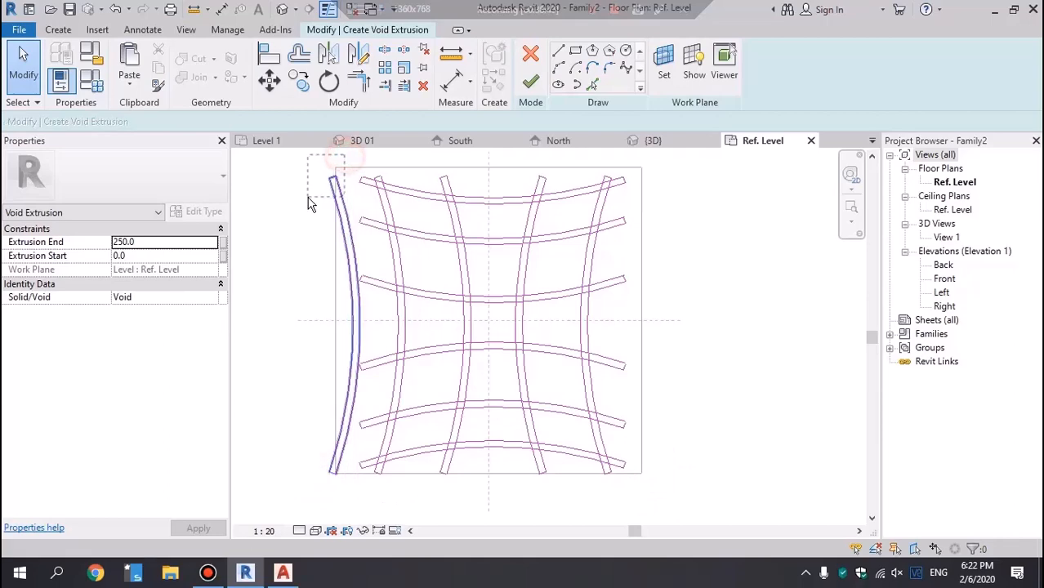
key(Delete)
drag(334, 491, 318, 454)
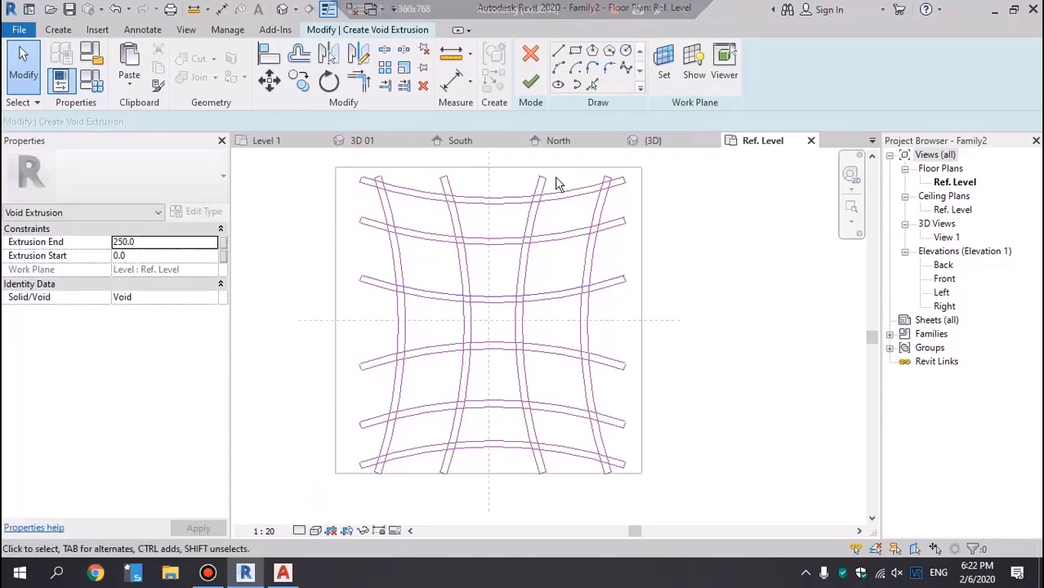
Step: Split band edges where the top horizontal band crosses the two leftmost vertical bands
scroll(372, 158, up, 2)
scroll(368, 257, up, 3)
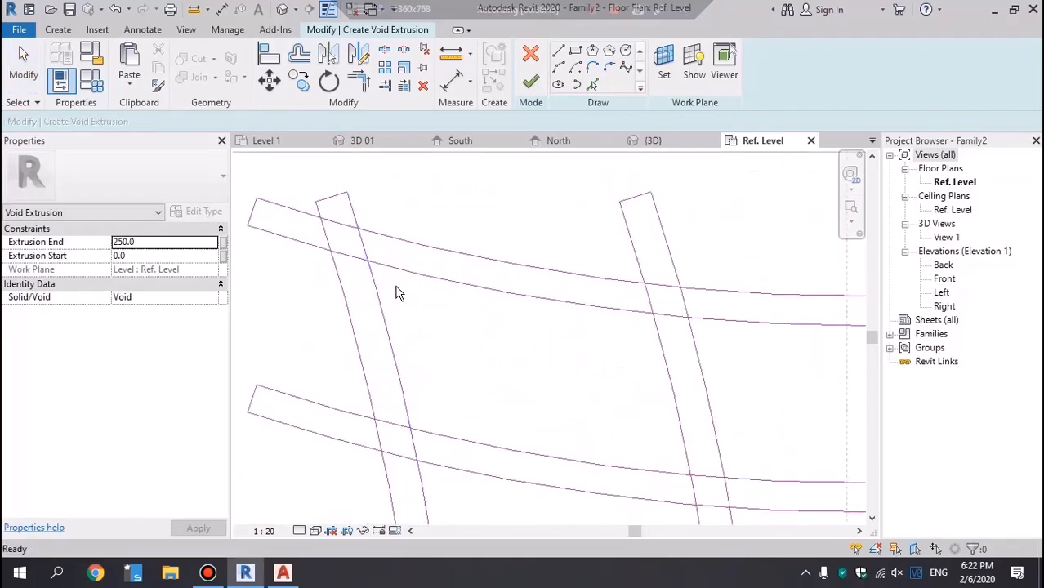
click(385, 53)
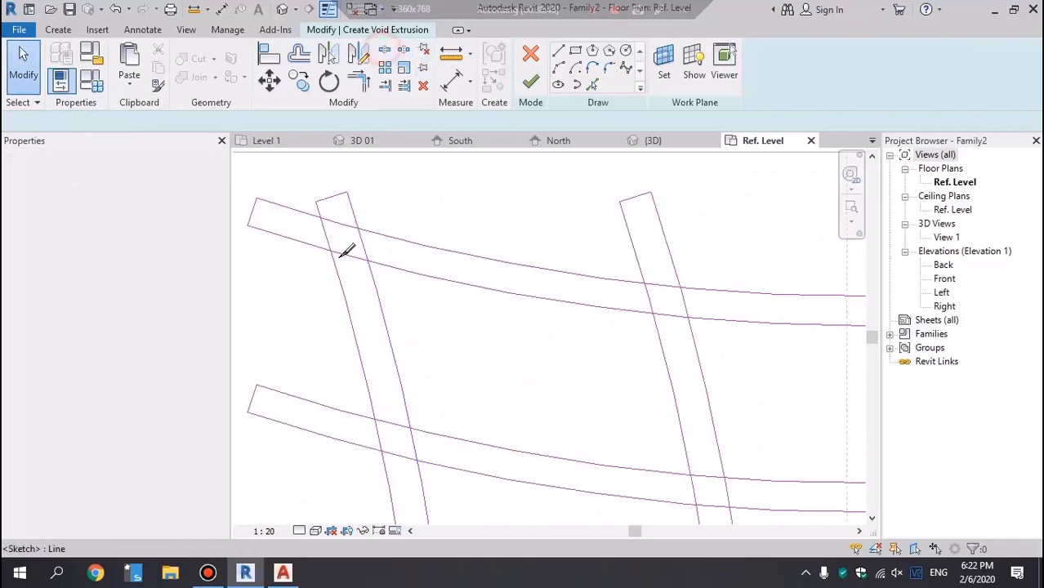
click(344, 255)
click(664, 280)
key(Escape)
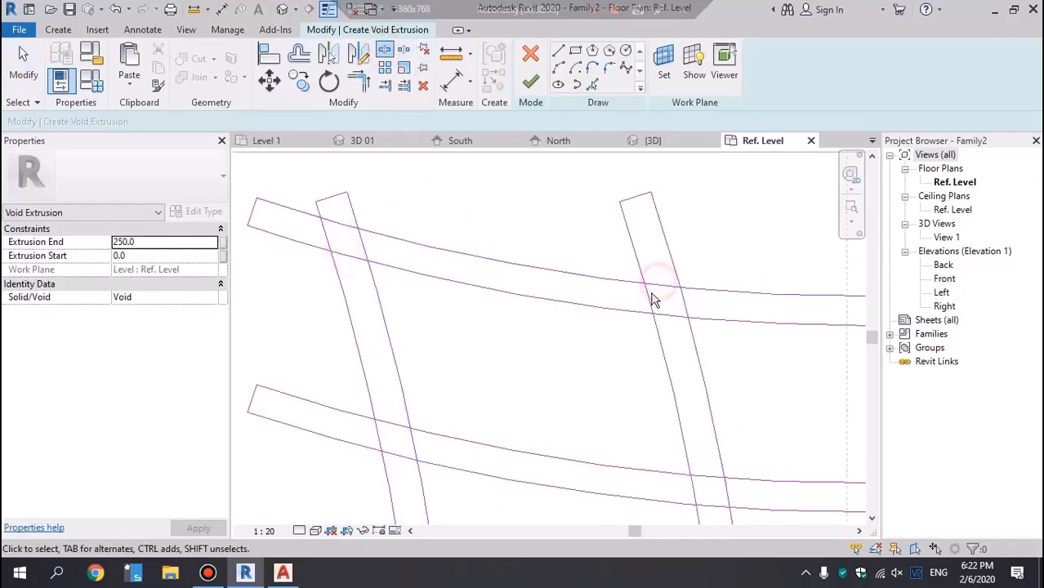
Step: Delete the four lower horizontal bands, keeping only the upper two
scroll(538, 258, down, 5)
middle_drag(594, 338, 566, 306)
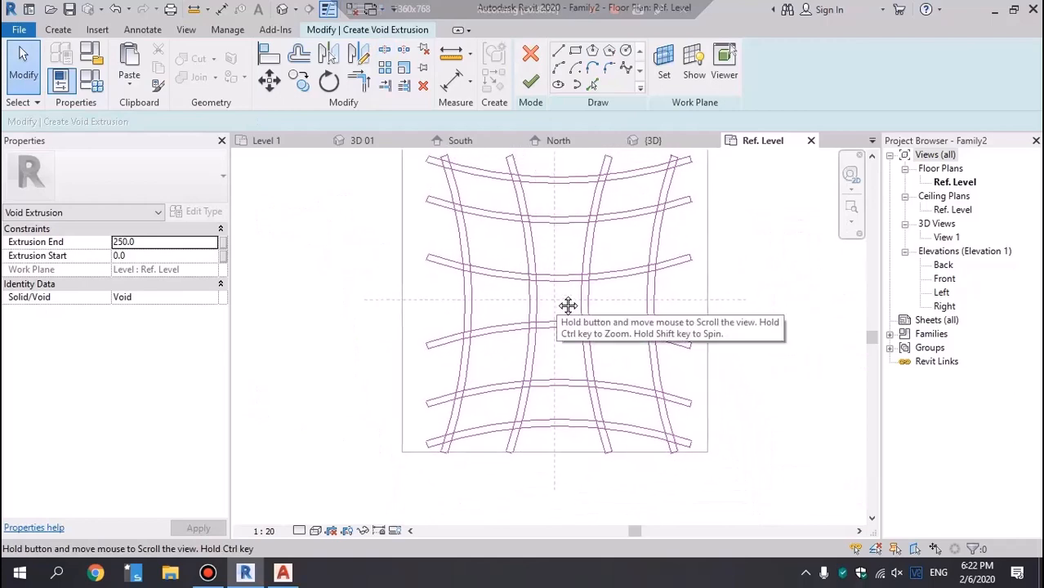
drag(327, 478, 761, 237)
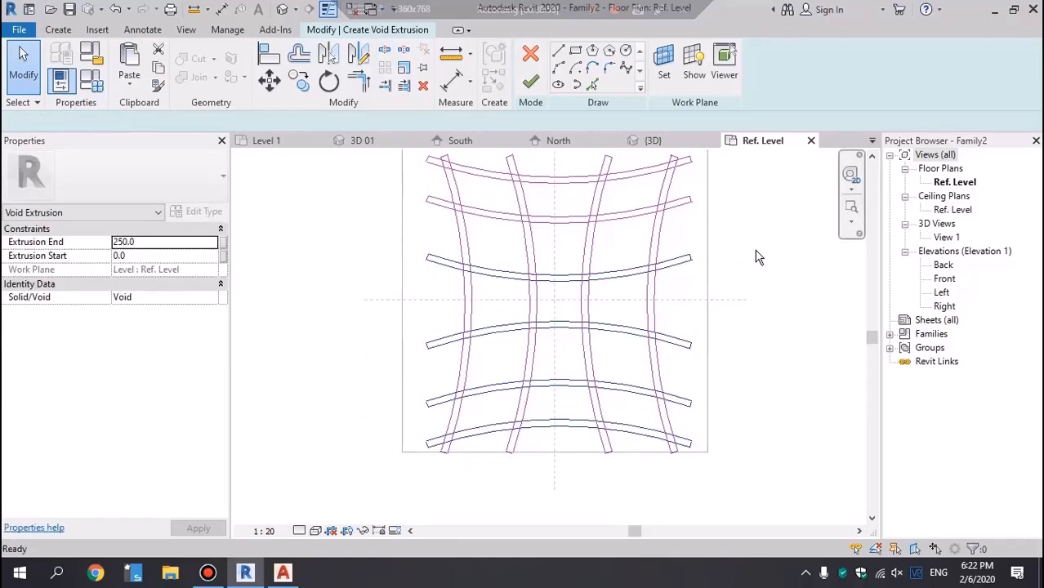
key(Delete)
Step: Split the four edges inside the crossing of the top horizontal band and the second vertical band from the left
scroll(489, 222, up, 5)
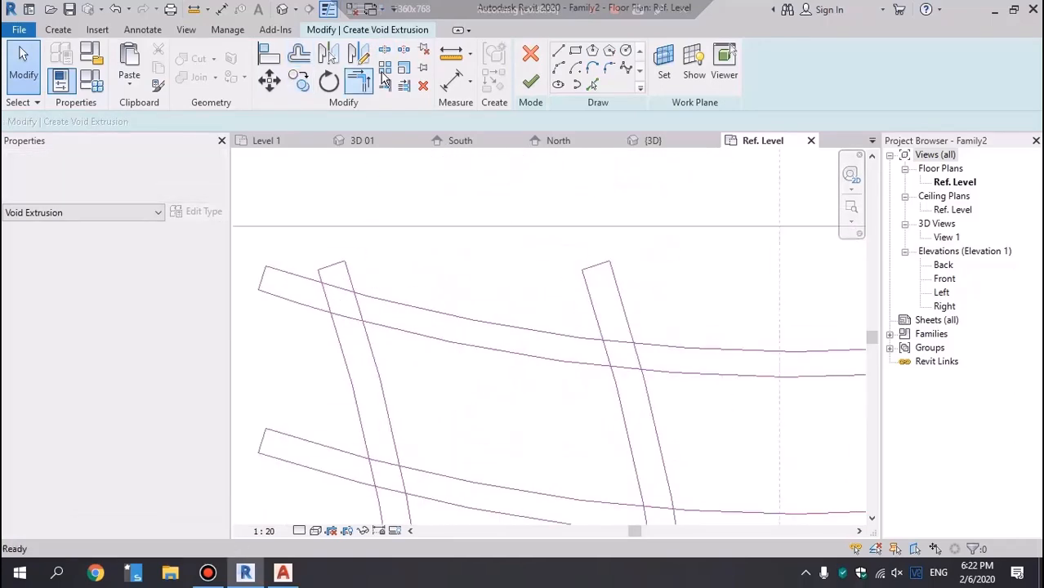
key(s)
key(l)
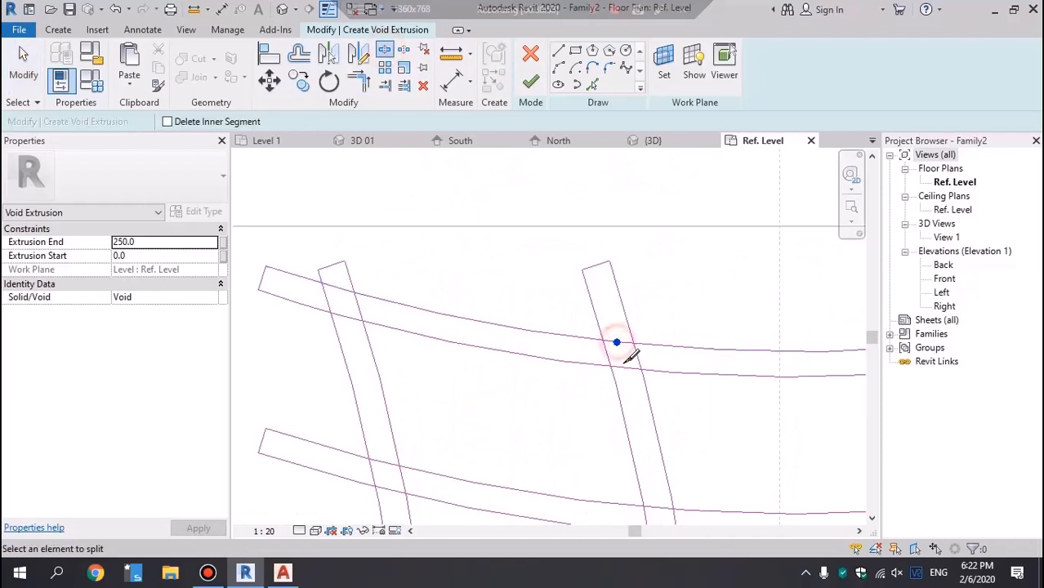
click(625, 366)
click(638, 353)
click(608, 353)
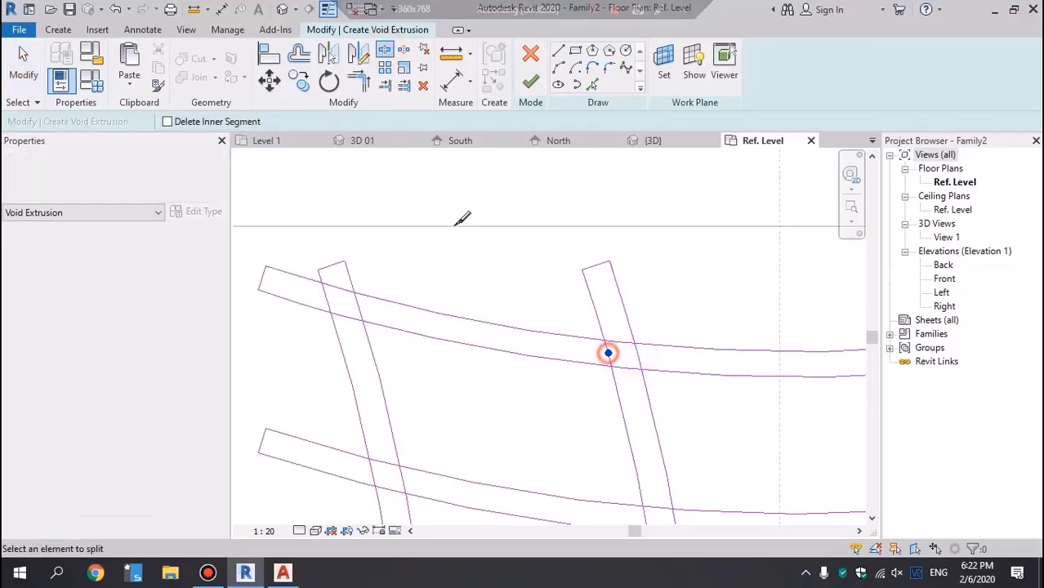
Step: Split the band edges inside the crossing of the upper horizontal band and the leftmost vertical band
scroll(459, 225, down, 2)
scroll(394, 277, up, 2)
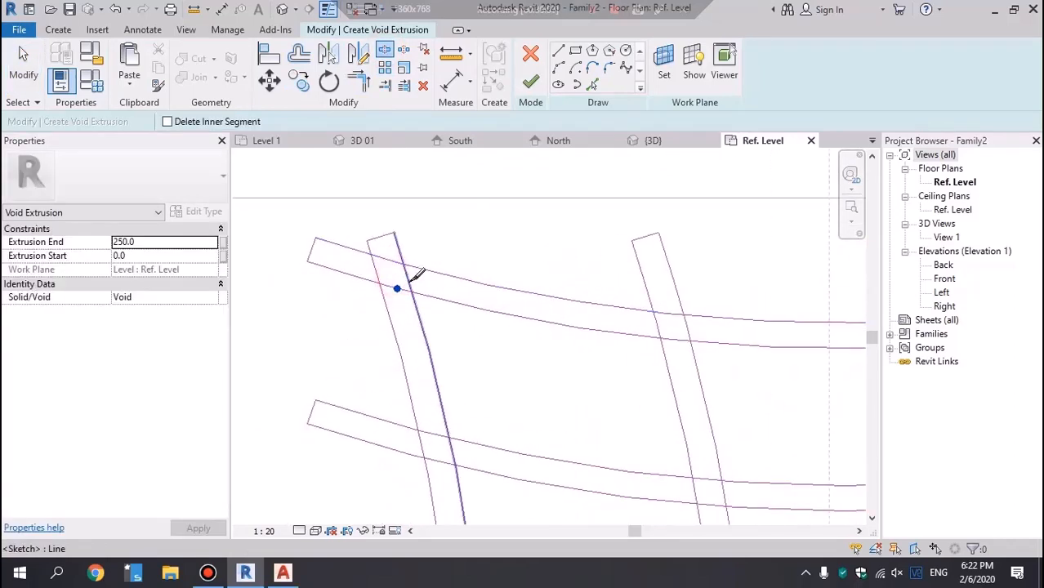
click(406, 278)
key(Escape)
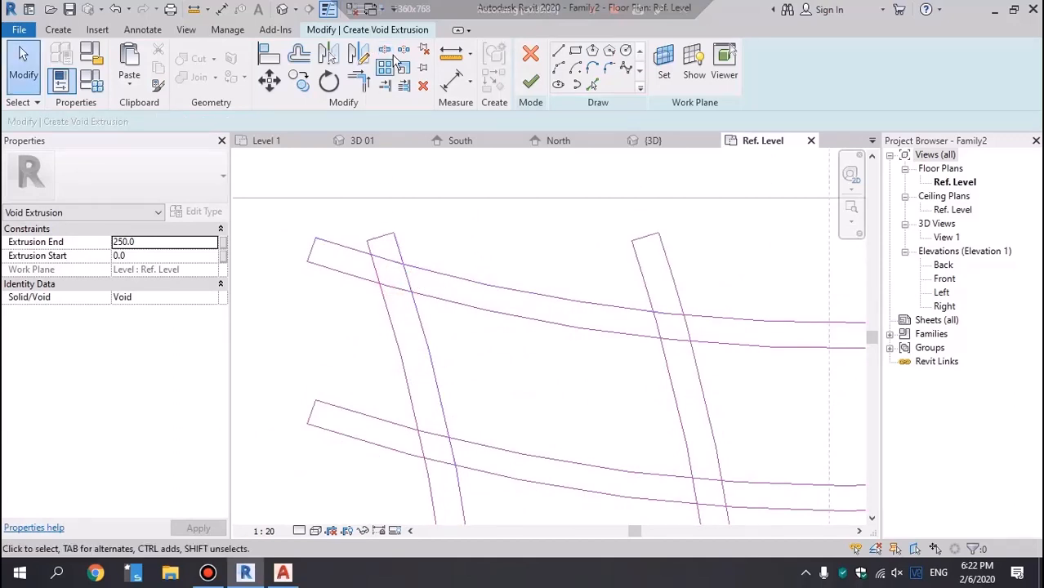
click(384, 85)
click(389, 261)
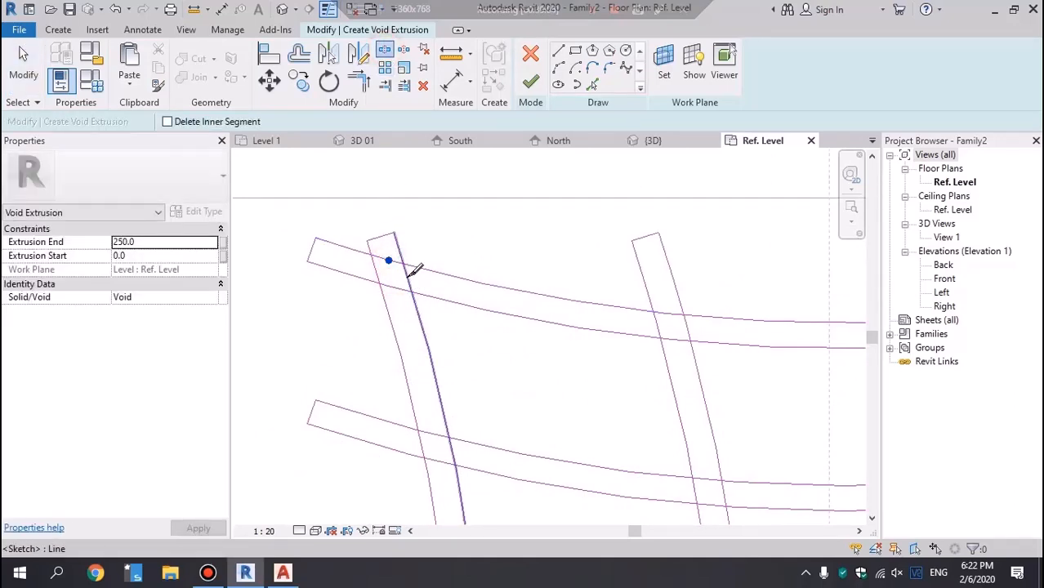
click(384, 50)
click(375, 270)
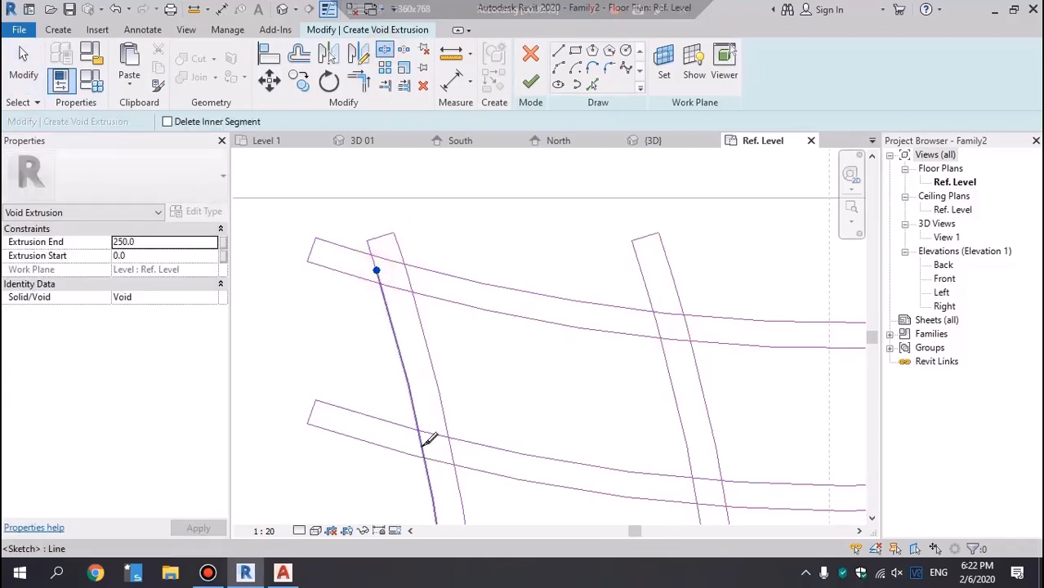
Step: Split the band edges inside the crossing of the lower horizontal band and the leftmost vertical band
click(423, 446)
click(451, 448)
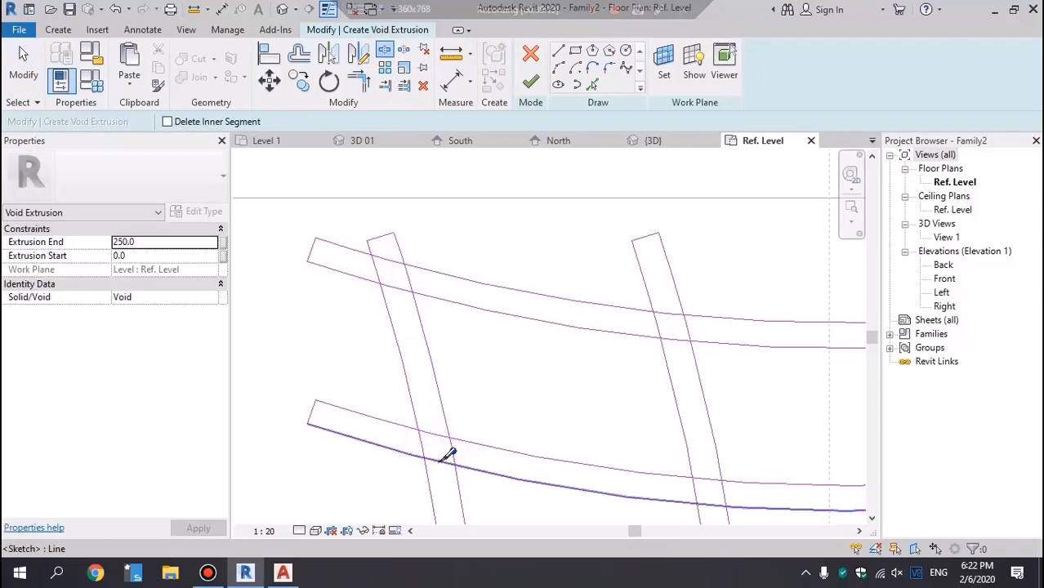
click(438, 460)
Step: Split the four edges inside the crossing of the lower horizontal band and the second vertical band from the left
scroll(713, 466, down, 1)
middle_drag(713, 467, 544, 361)
scroll(545, 361, up, 2)
click(539, 375)
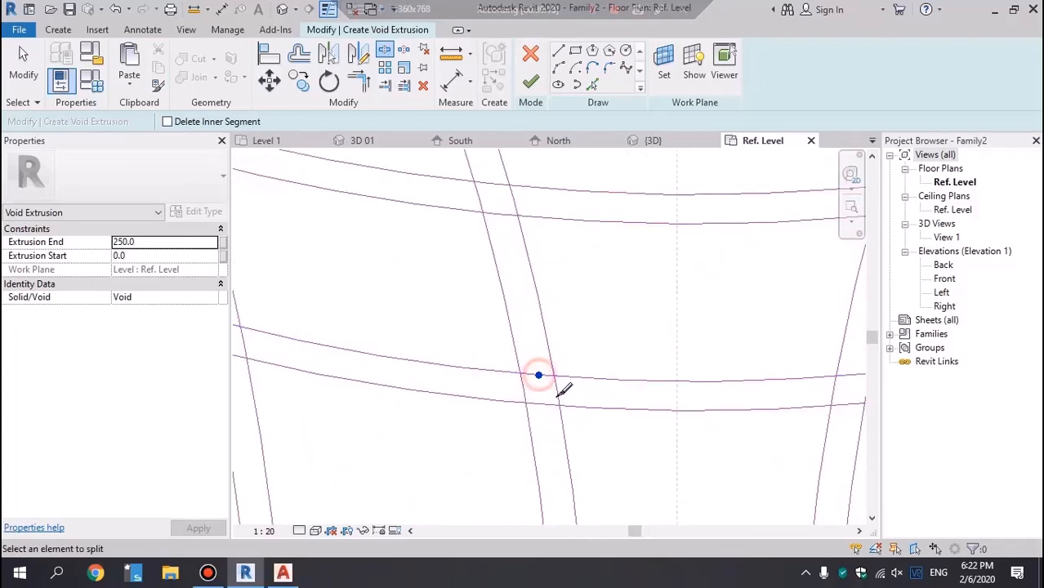
key(Escape)
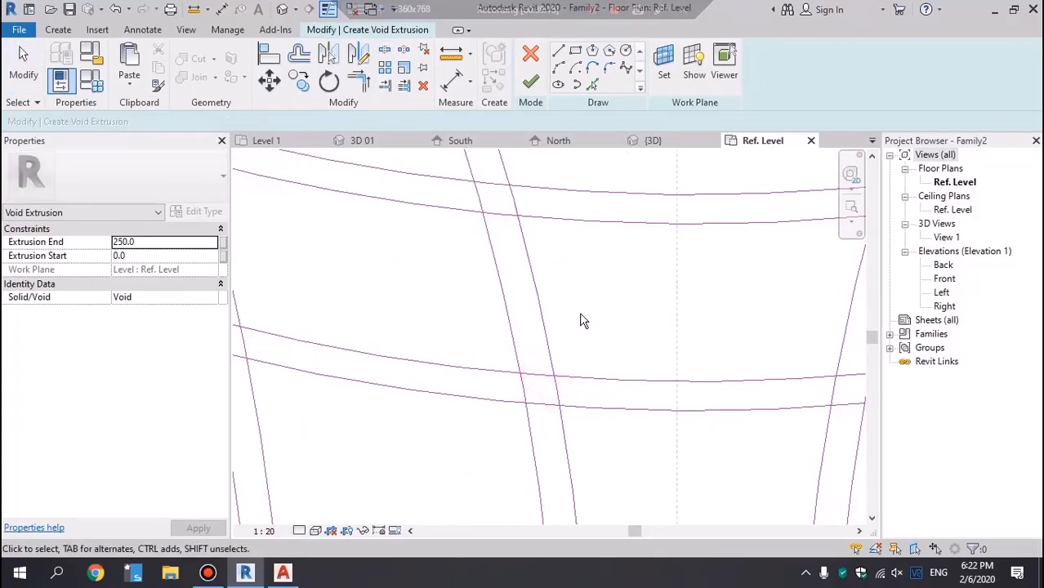
click(384, 54)
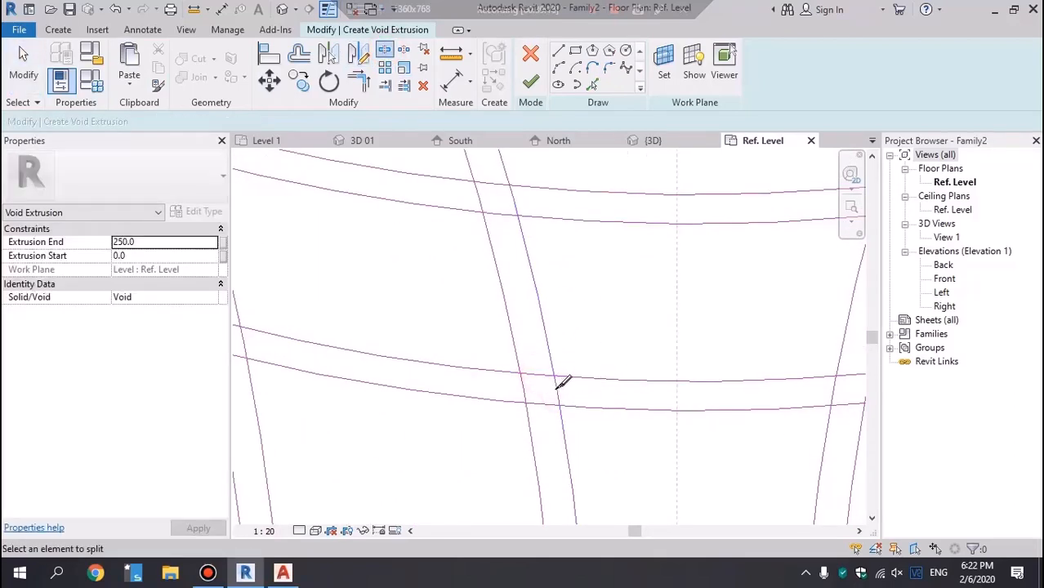
click(557, 391)
click(546, 404)
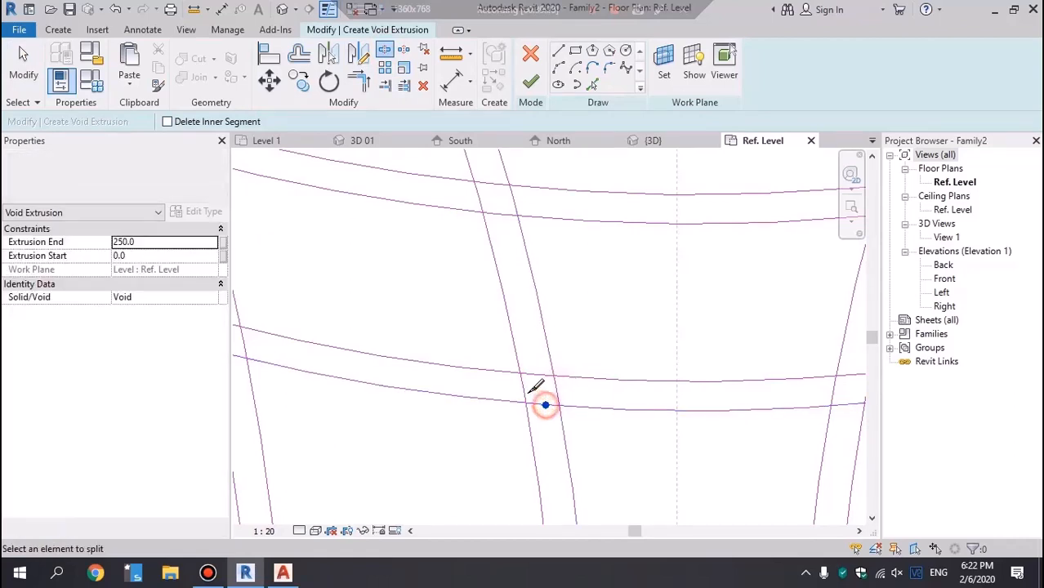
click(521, 388)
Step: Split the edges inside the crossing of the upper horizontal band and the third vertical band from the left
scroll(516, 457, down, 3)
scroll(709, 326, up, 2)
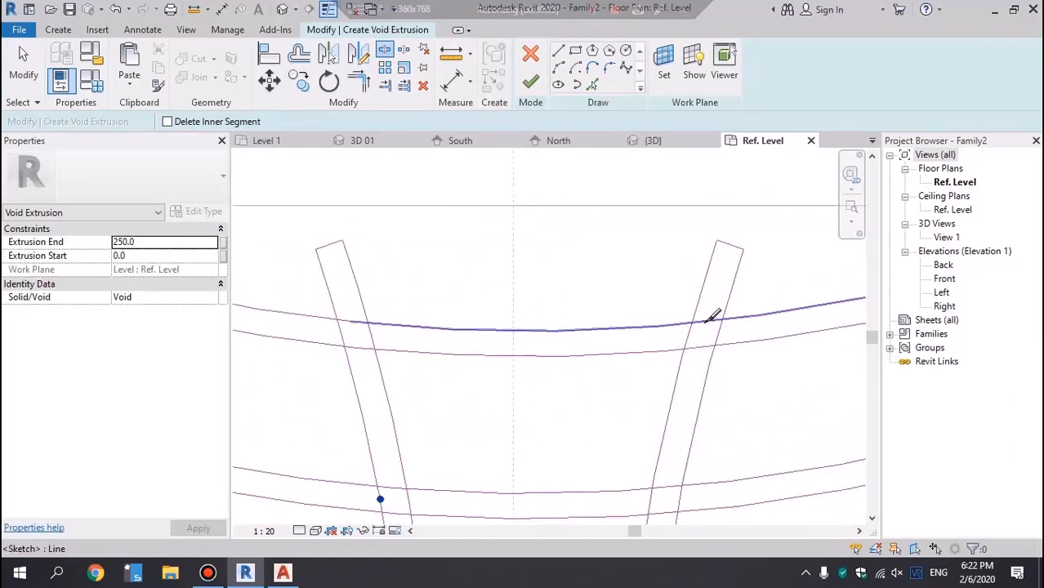
click(702, 324)
click(702, 347)
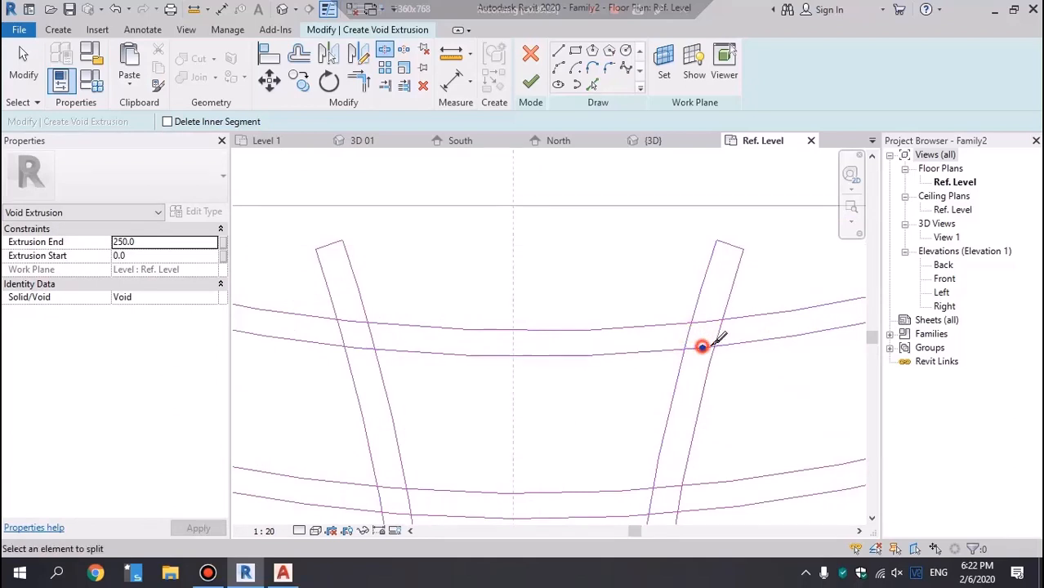
Step: Split the edges inside the crossing of the lower horizontal band and the third vertical band from the left
middle_drag(721, 330, 633, 318)
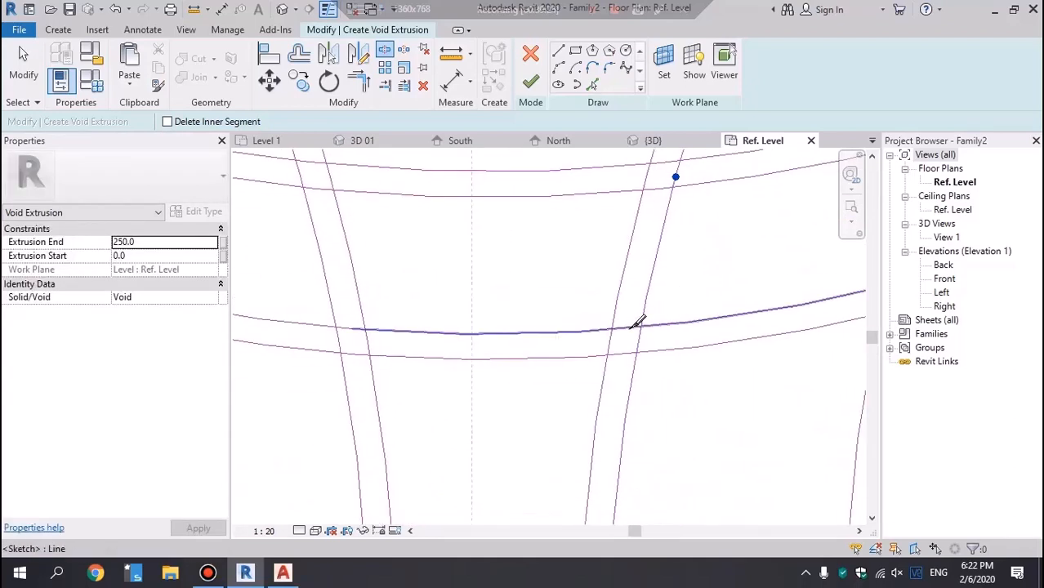
click(627, 330)
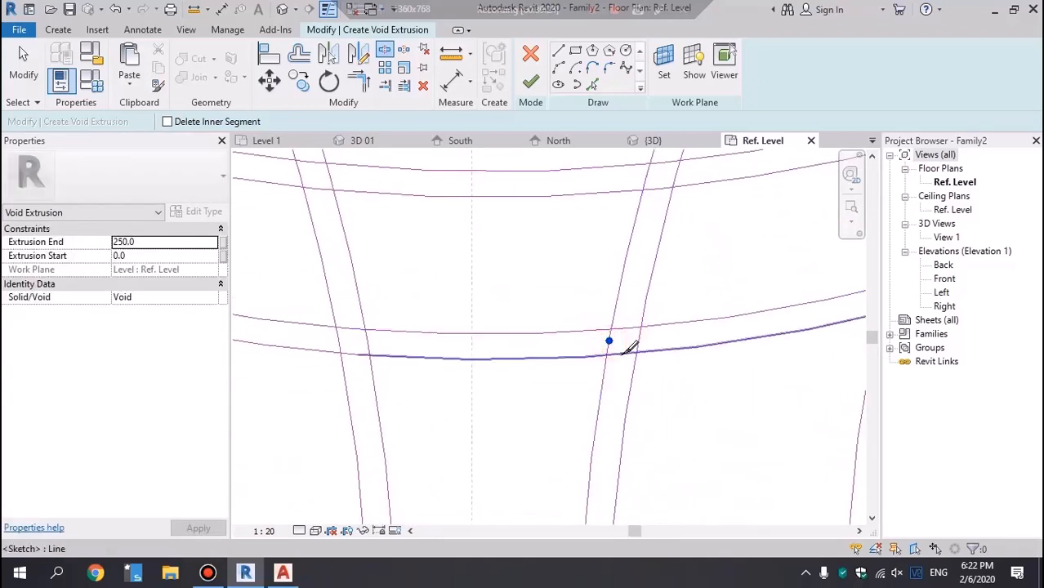
click(623, 353)
click(637, 342)
Step: Split the edges inside the crossing of the upper horizontal band and the rightmost vertical band
scroll(660, 379, down, 2)
middle_drag(774, 335, 626, 375)
scroll(654, 298, up, 2)
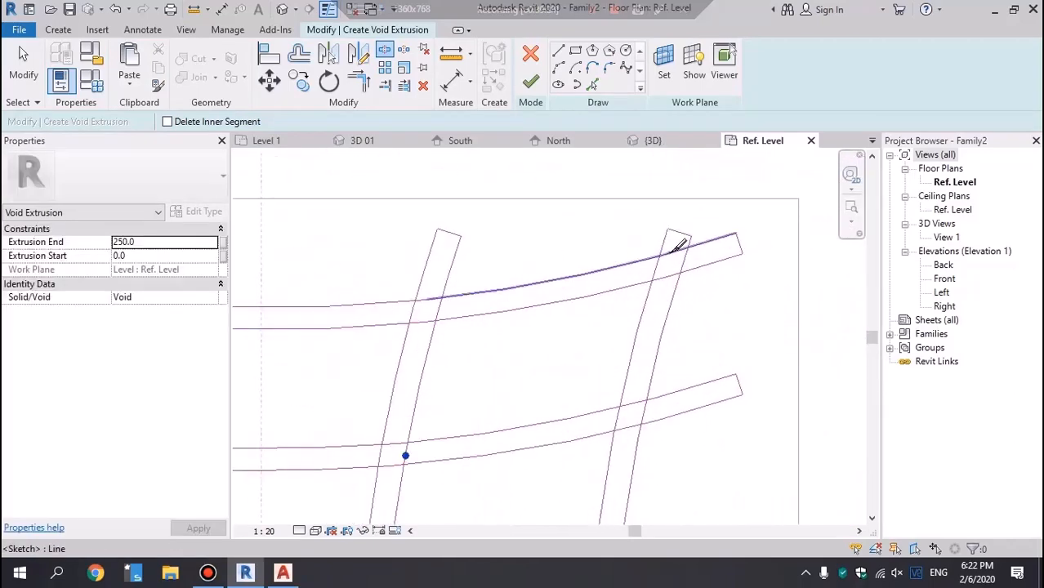
click(658, 265)
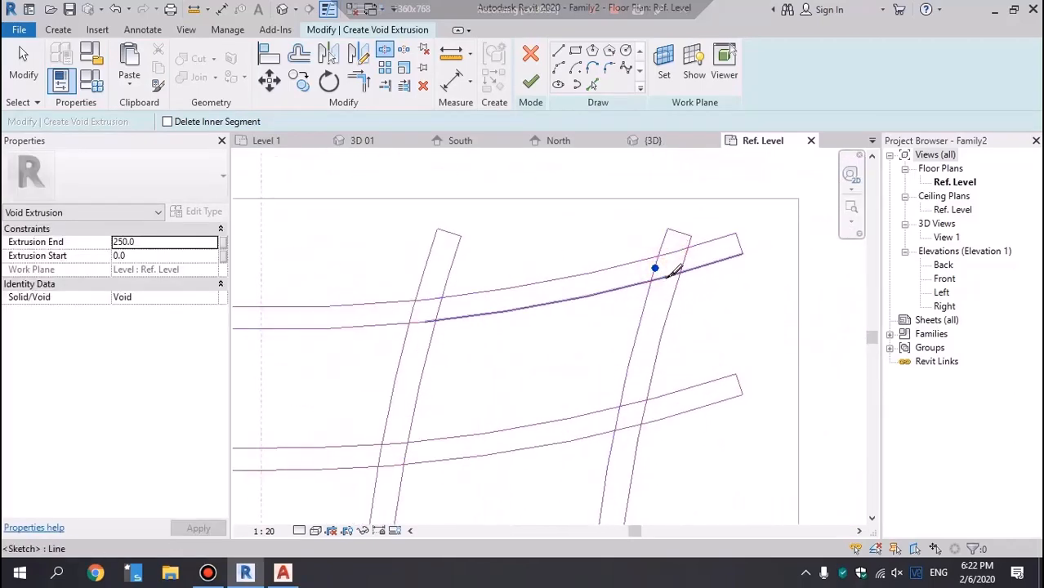
click(666, 277)
Step: Split the edges inside the crossing of the lower horizontal band and the rightmost vertical band
scroll(628, 458, up, 2)
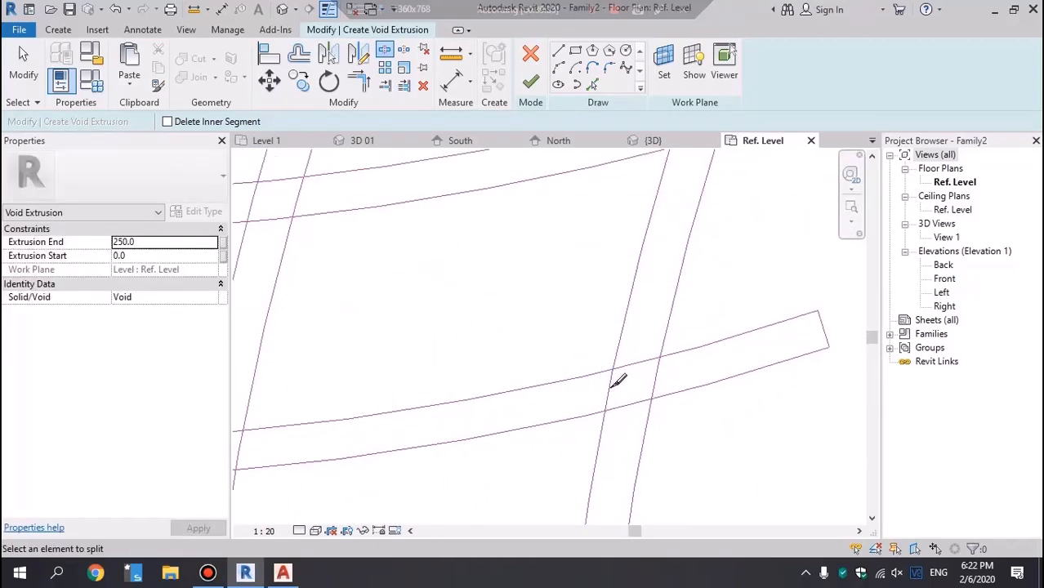
click(636, 365)
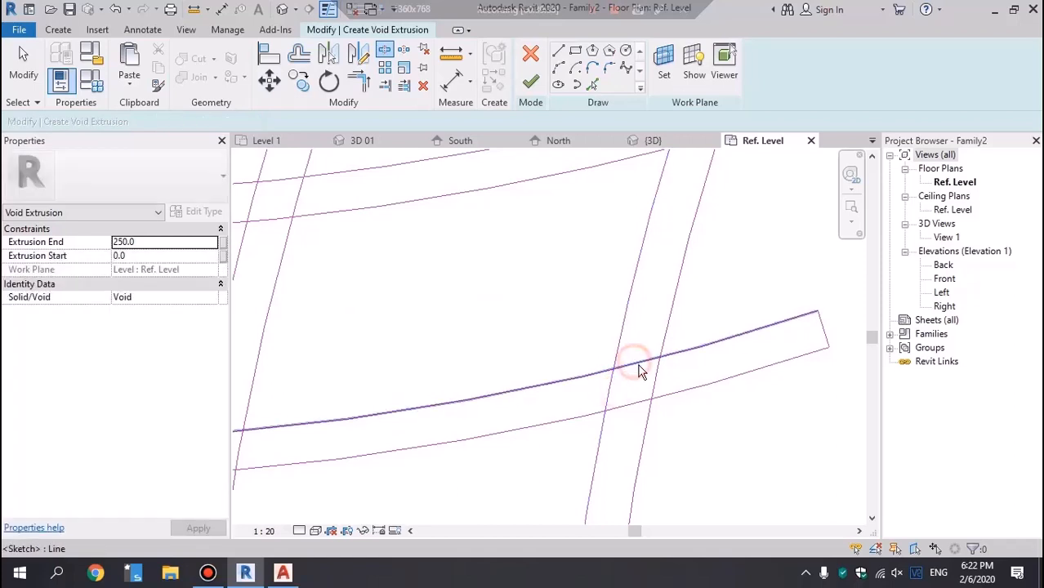
key(Escape)
click(637, 364)
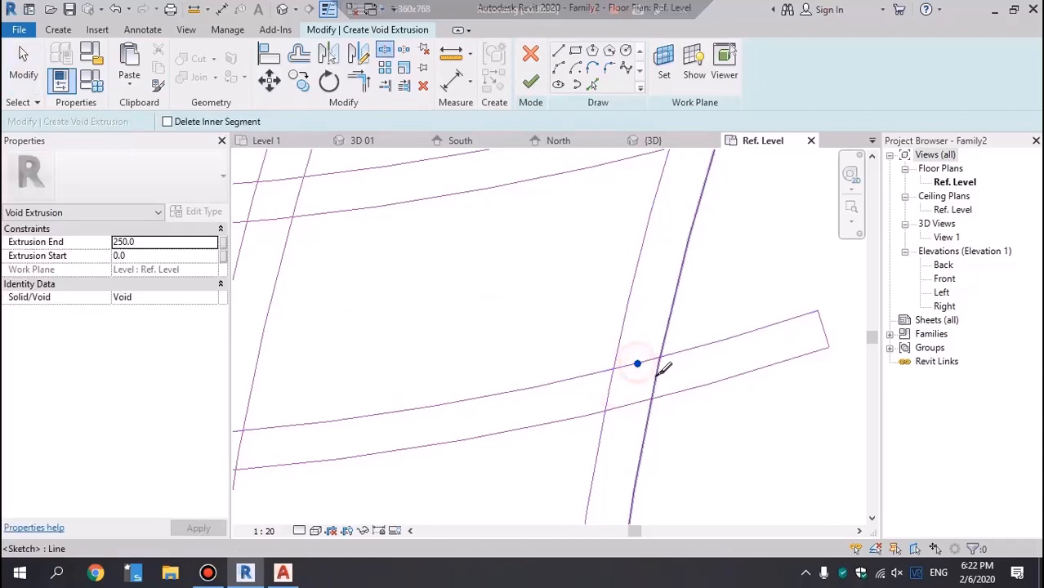
click(656, 377)
click(633, 404)
Step: Trim the split edges to corners where the upper horizontal band meets the leftmost vertical band, opening the crossing
scroll(724, 296, down, 4)
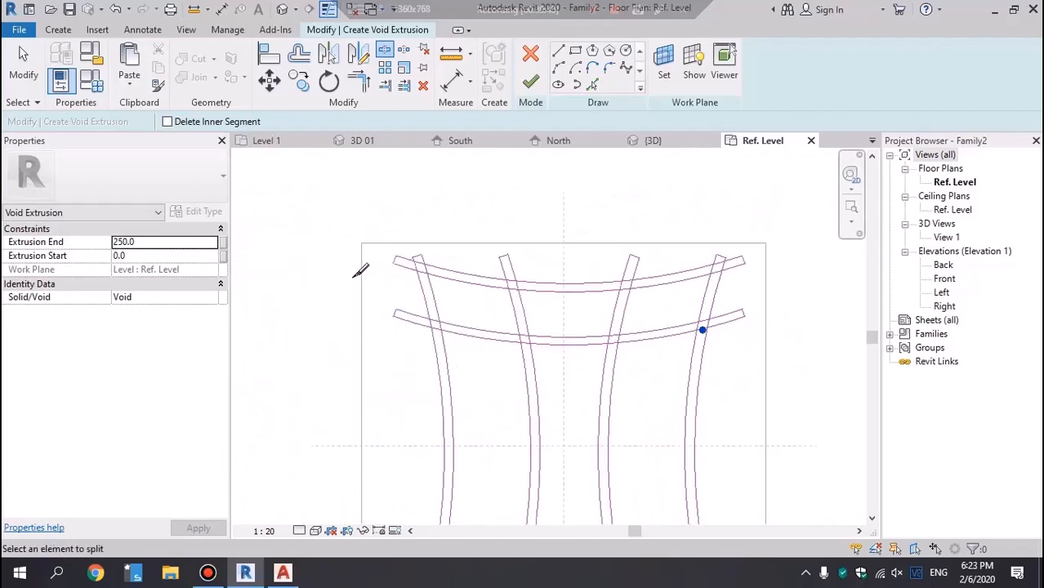
scroll(459, 249, up, 5)
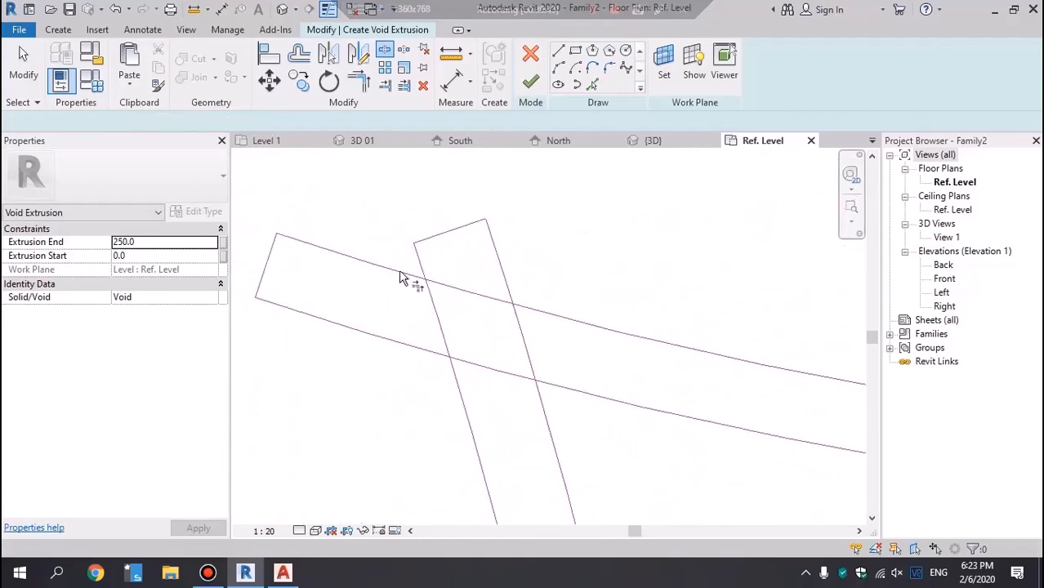
click(414, 276)
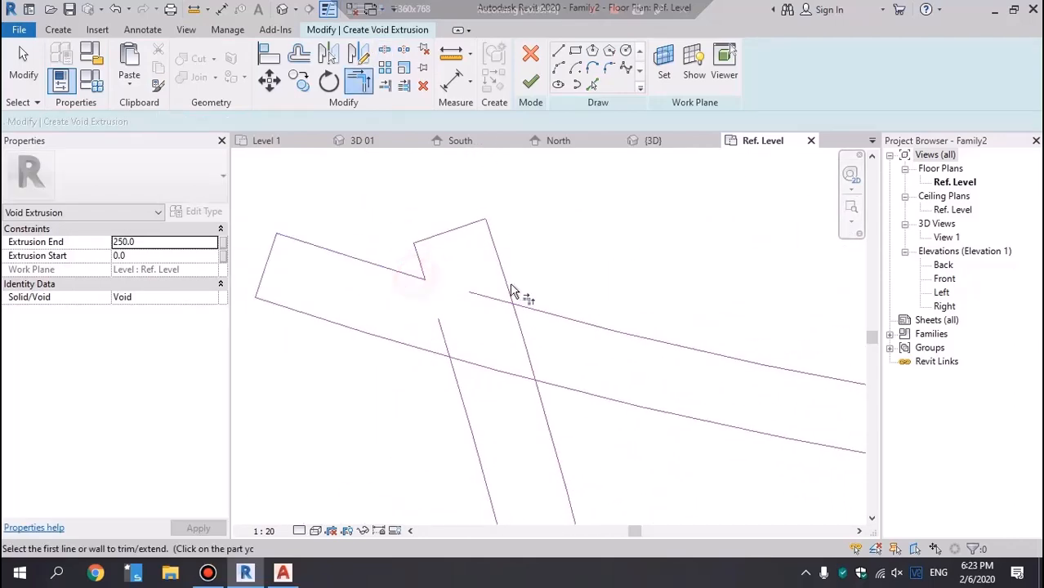
click(555, 384)
click(540, 400)
click(452, 376)
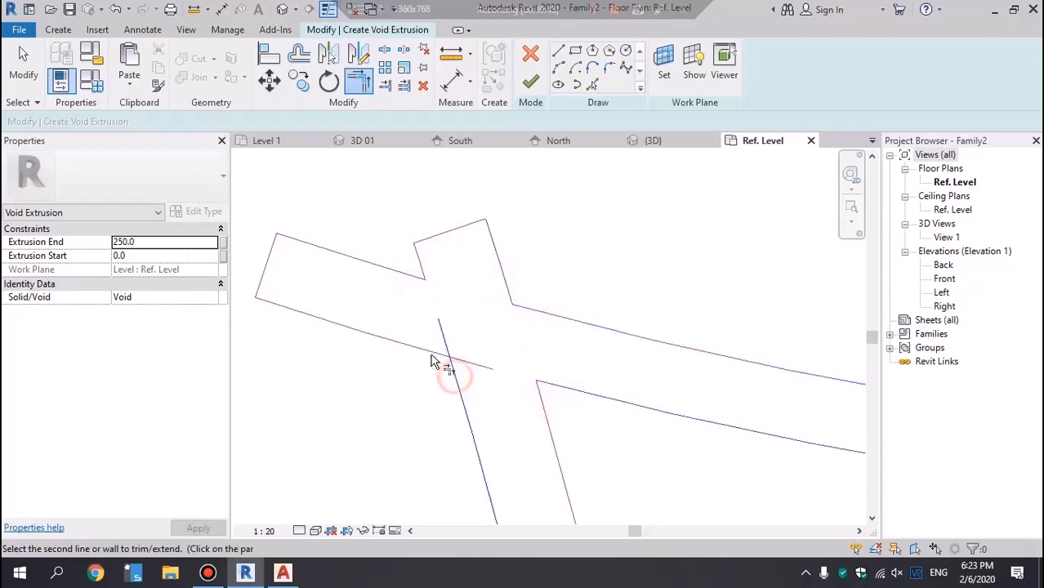
click(434, 355)
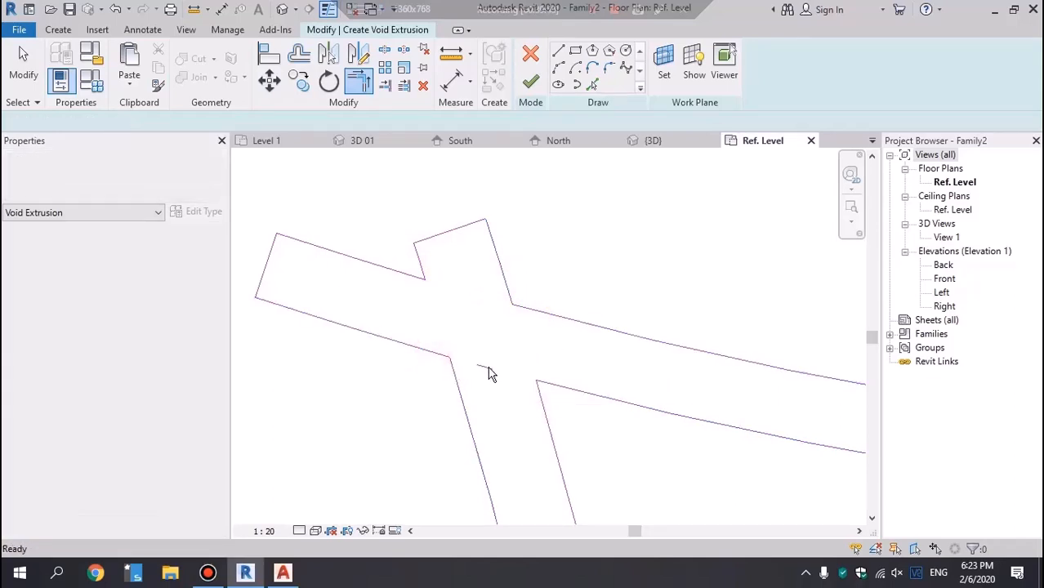
key(Escape)
Step: Trim the four corners where the upper horizontal band crosses the second vertical band from the left
scroll(346, 322, down, 3)
scroll(563, 374, up, 6)
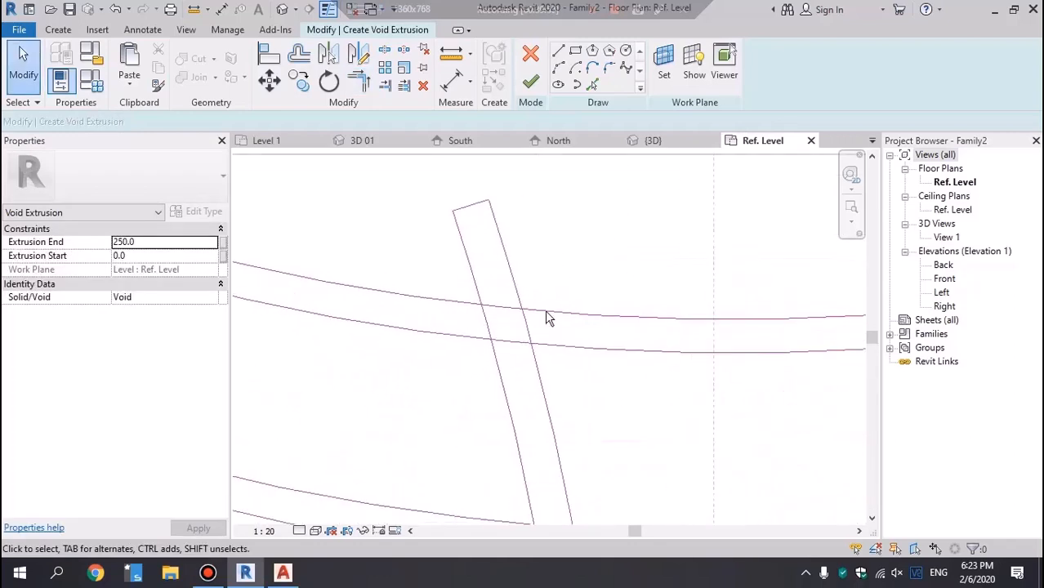
key(t)
key(r)
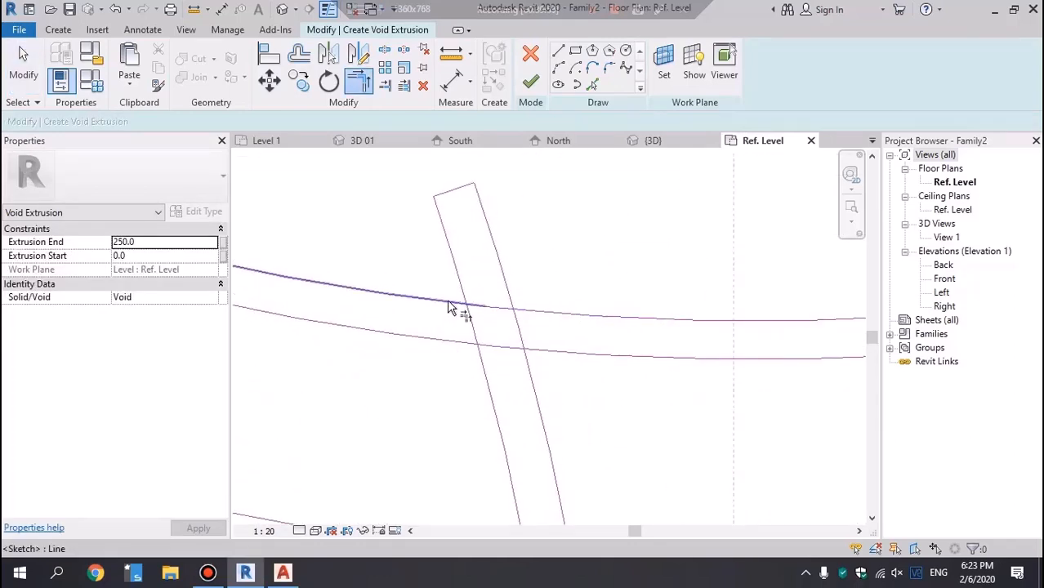
click(506, 290)
click(538, 311)
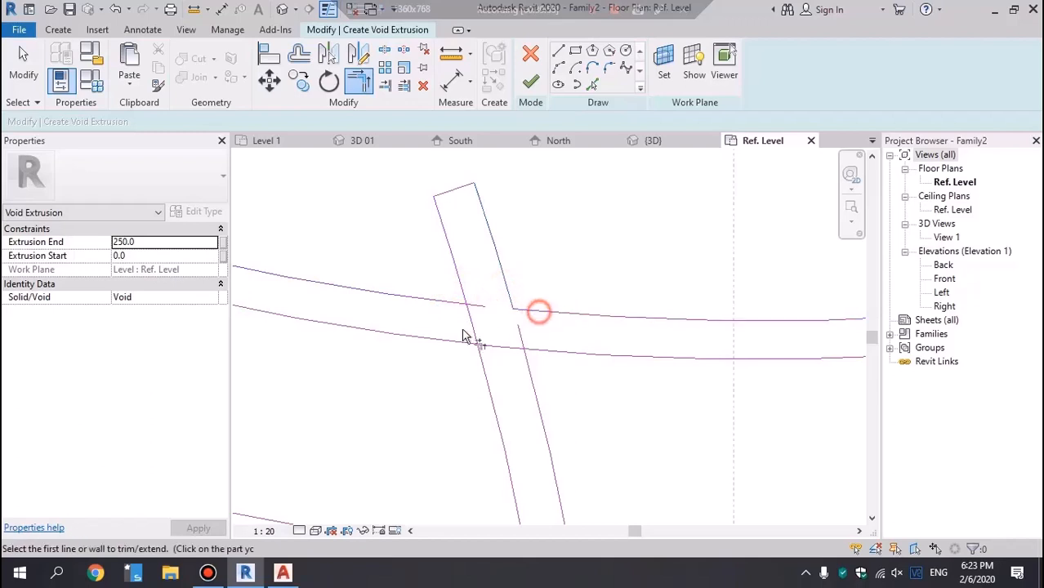
click(454, 302)
click(463, 299)
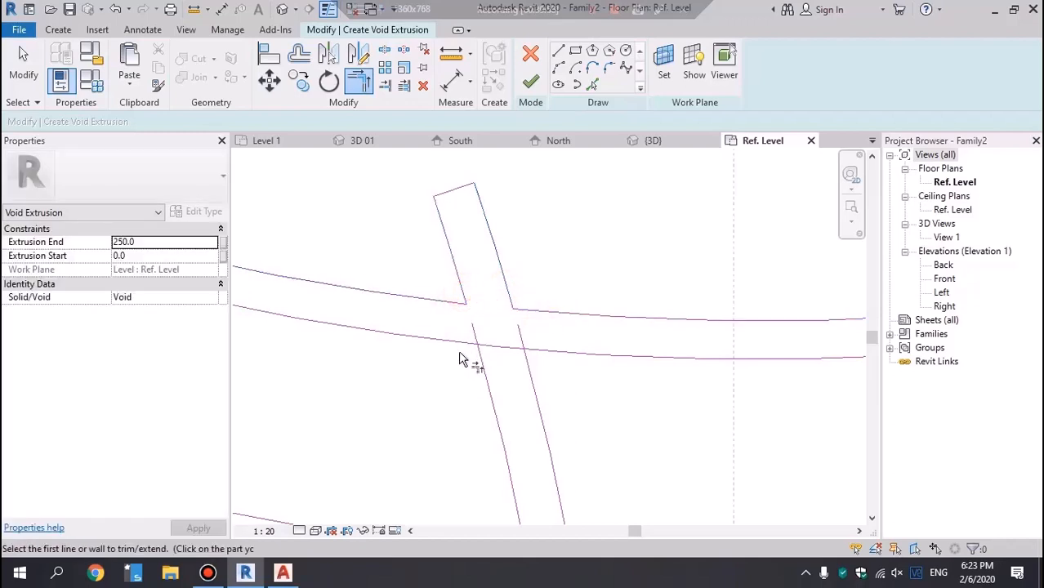
click(481, 359)
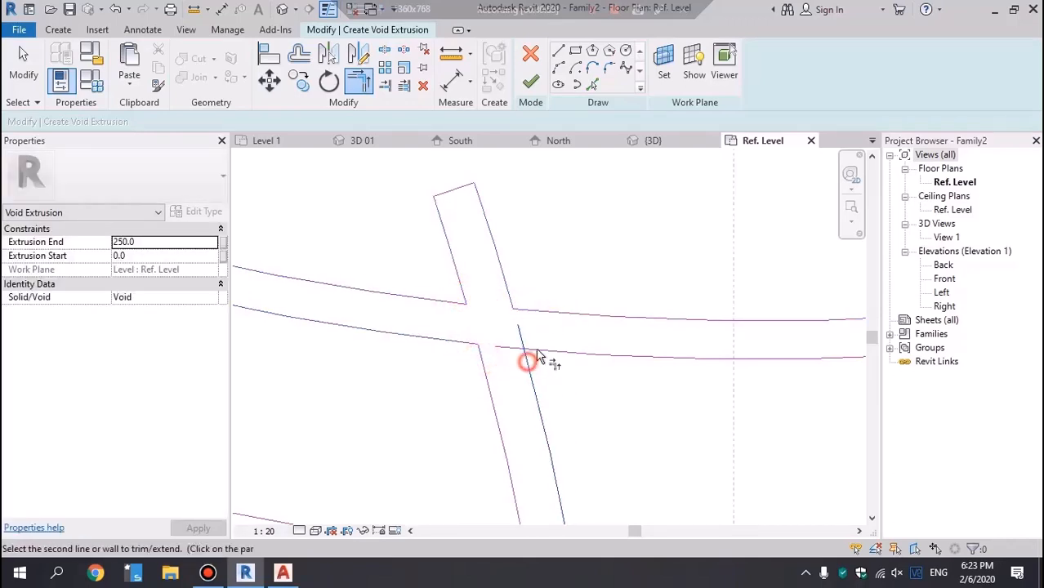
click(538, 351)
Step: Trim the four corners where the lower horizontal band crosses the leftmost vertical band
scroll(457, 298, down, 3)
scroll(338, 342, up, 4)
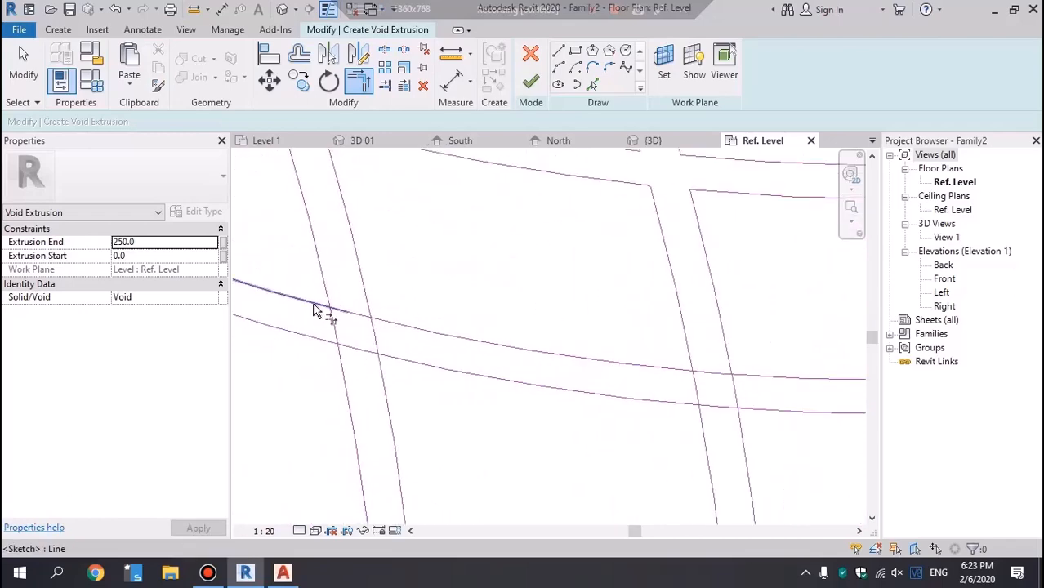
click(339, 365)
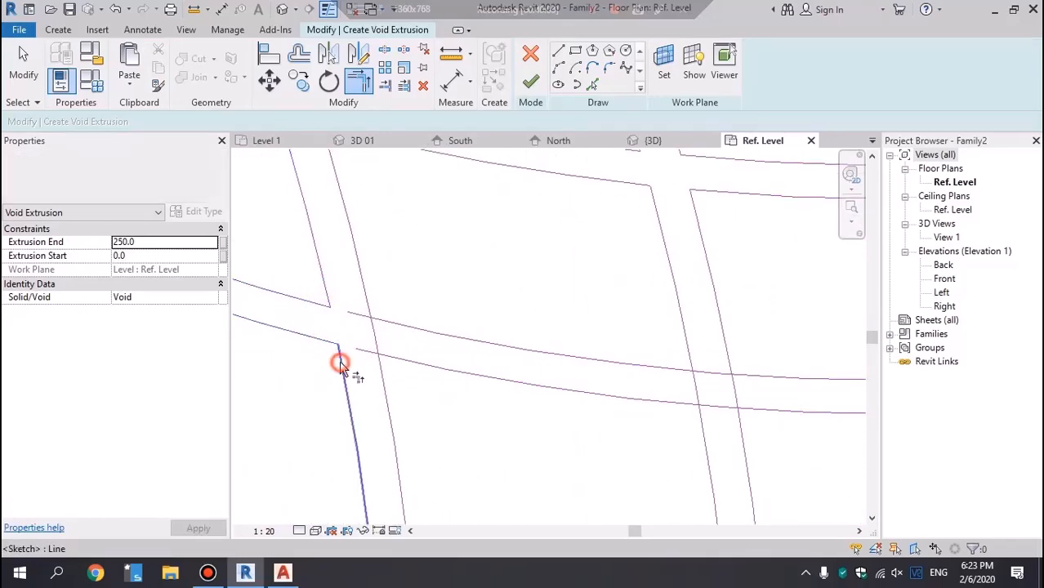
click(392, 356)
click(390, 387)
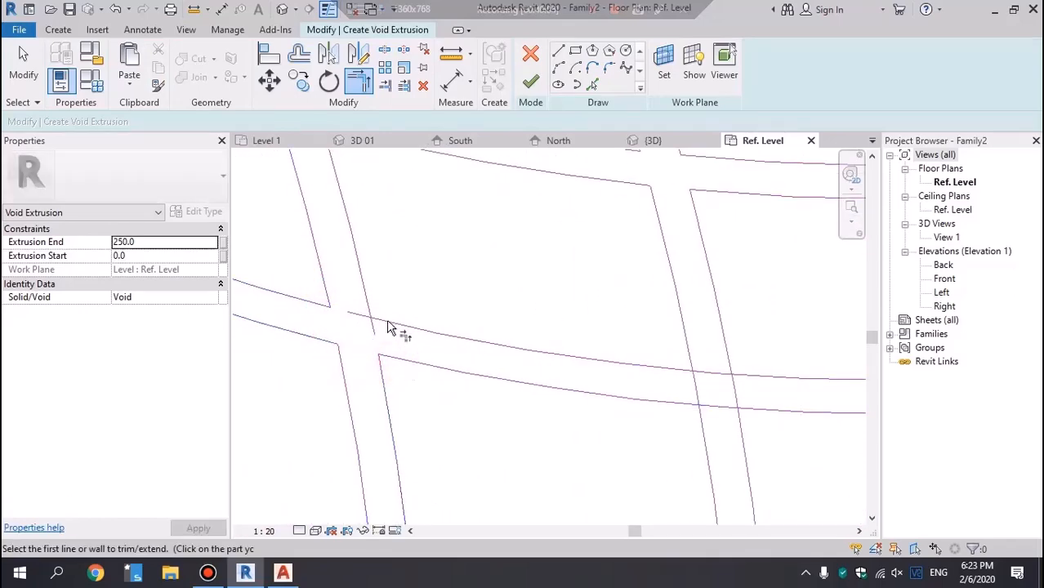
click(386, 319)
Step: Trim the four corners where the lower horizontal band crosses the second vertical band from the left
middle_drag(620, 355, 558, 359)
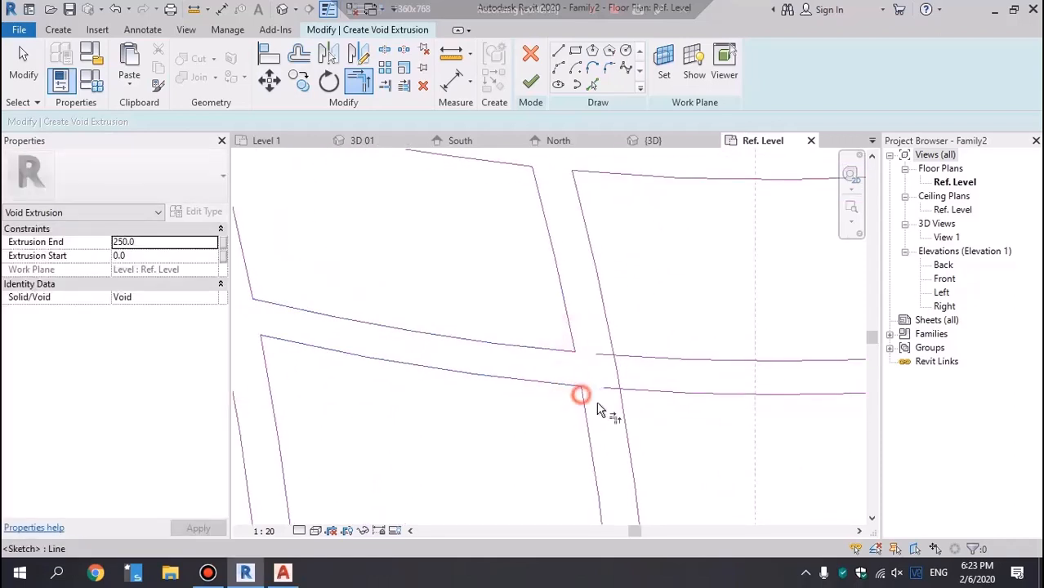
click(625, 401)
click(629, 389)
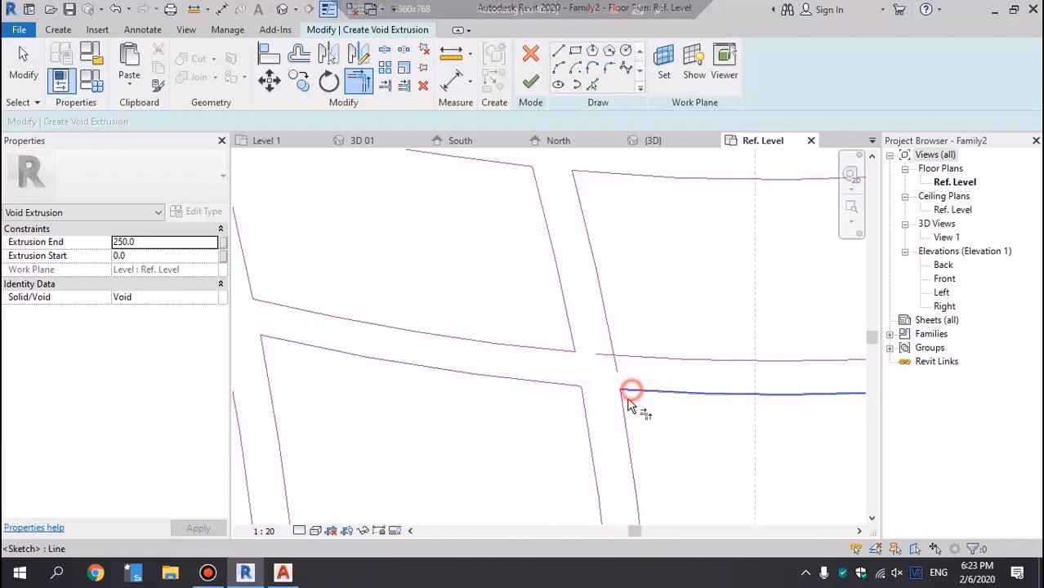
click(610, 338)
Step: Trim the four corners where the upper horizontal band crosses the third vertical band from the left
middle_drag(540, 361, 643, 246)
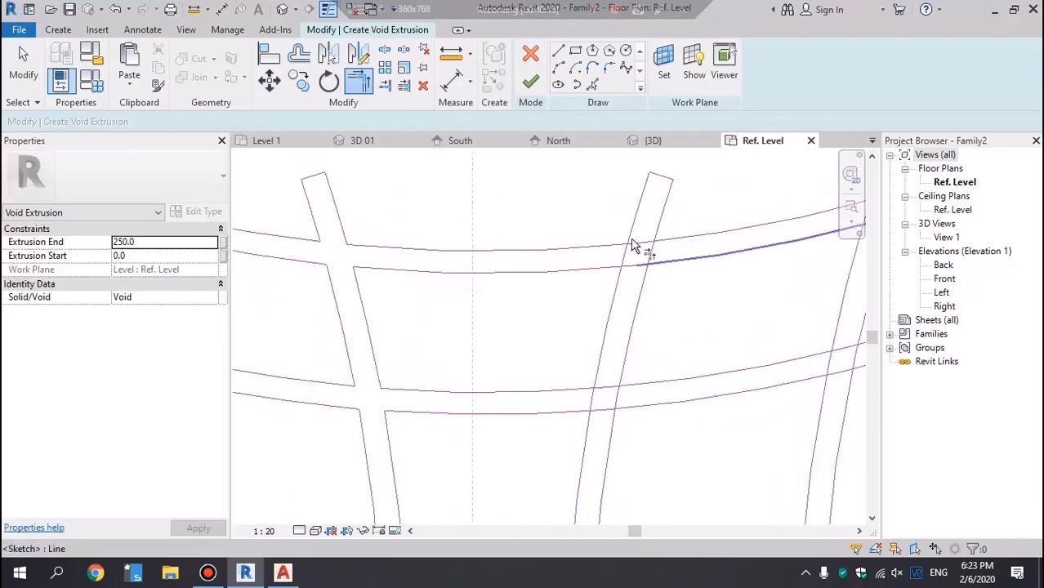
click(604, 247)
click(605, 272)
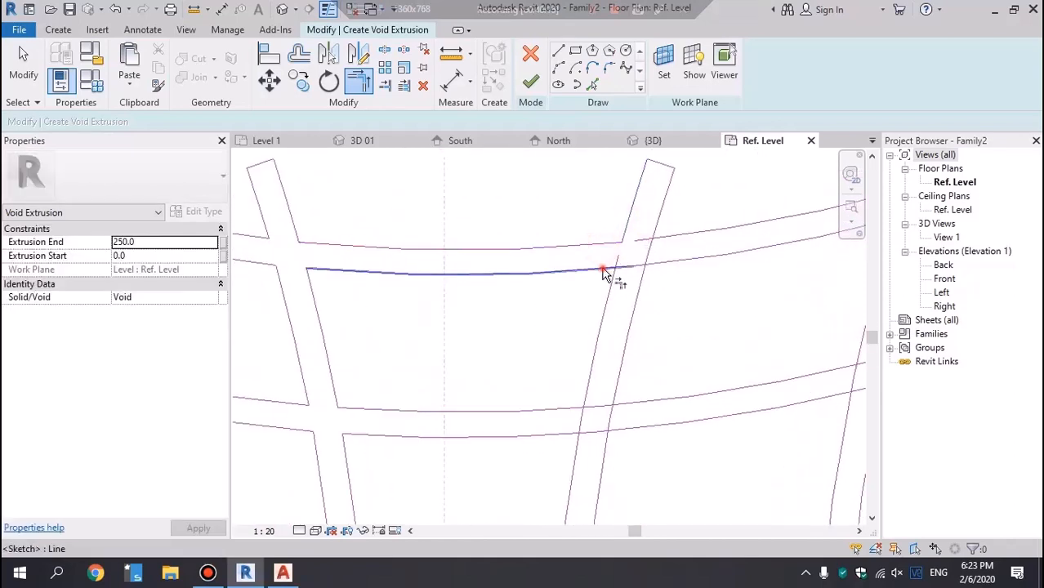
click(614, 283)
click(668, 271)
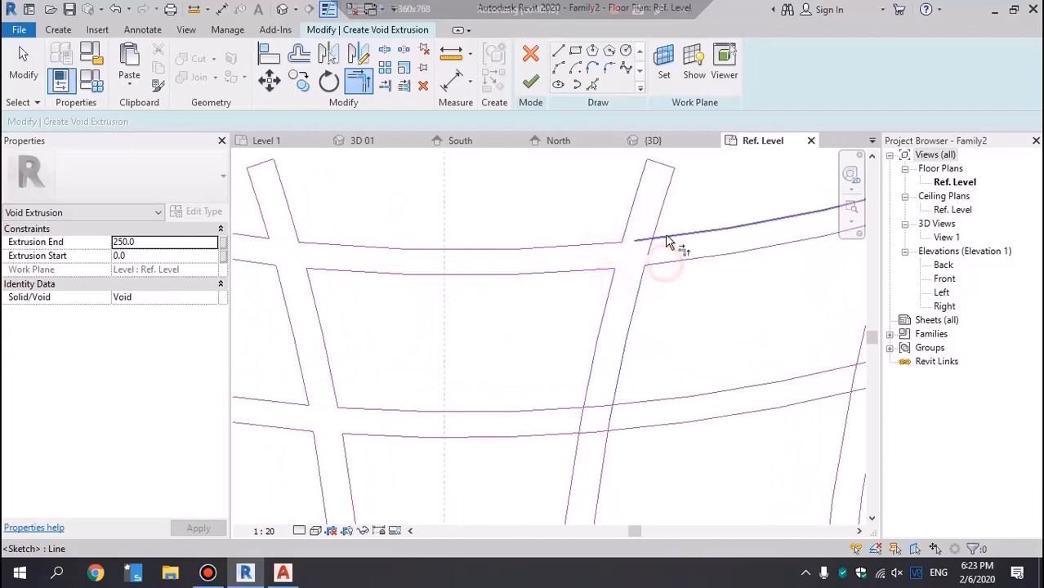
click(661, 231)
Step: Trim the four corners where the lower horizontal band crosses the third vertical band from the left
middle_drag(637, 406, 635, 320)
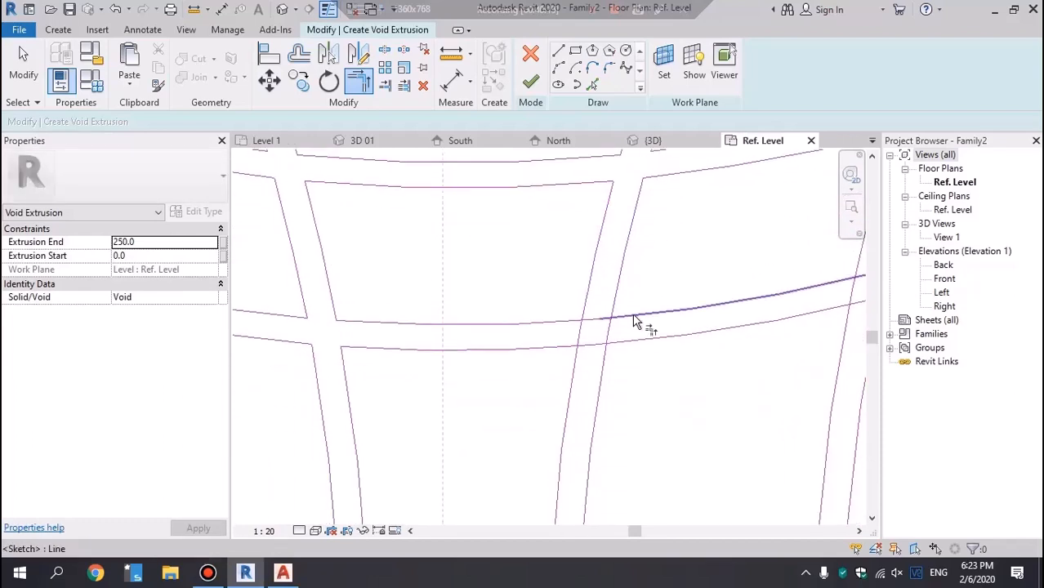
click(587, 311)
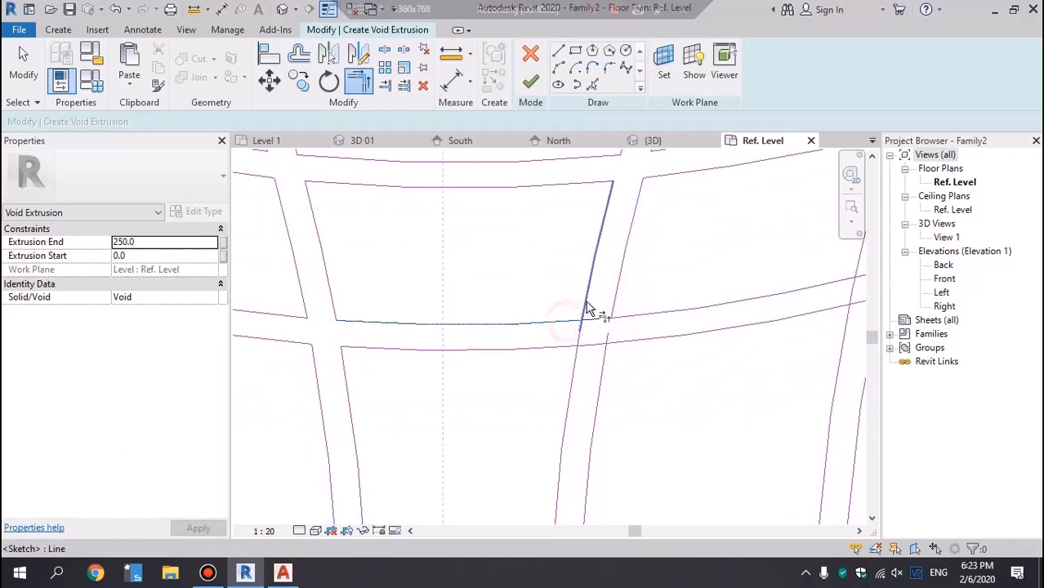
click(565, 351)
click(602, 362)
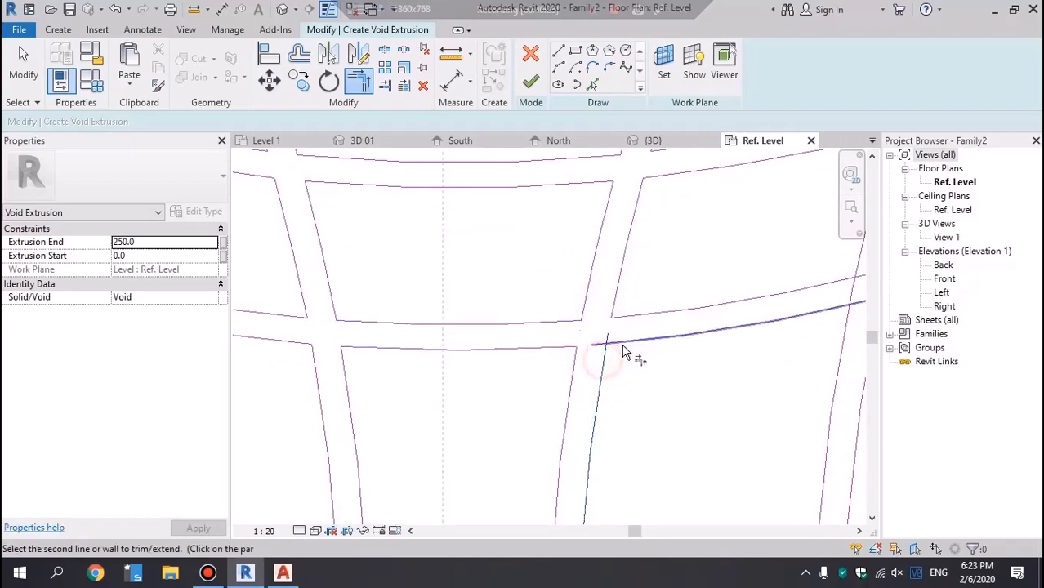
Step: Trim the four corners where the upper horizontal band crosses the rightmost vertical band
scroll(402, 347, down, 3)
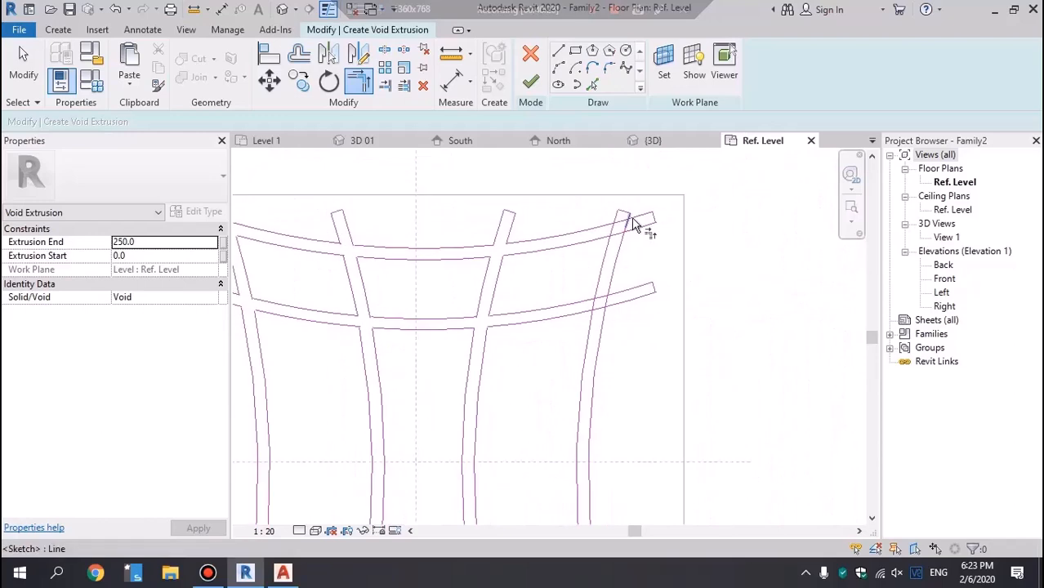
scroll(631, 219, up, 4)
click(627, 206)
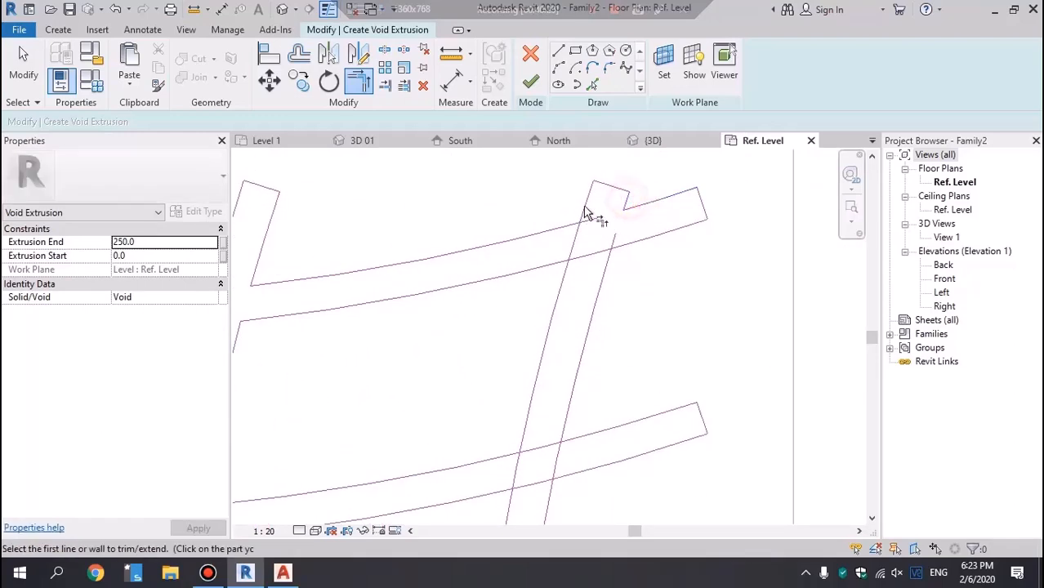
click(580, 220)
click(568, 226)
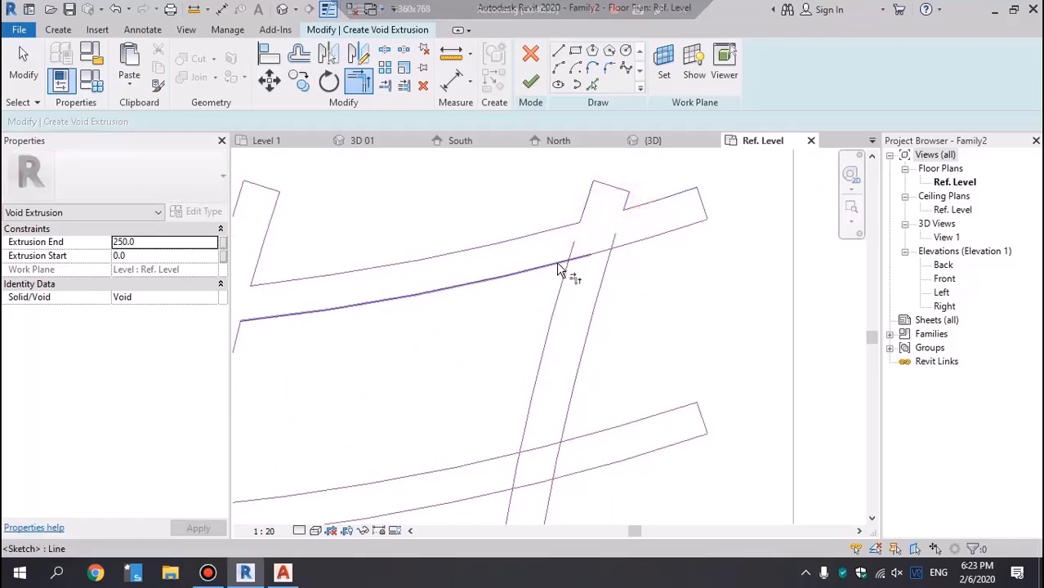
click(557, 262)
click(565, 274)
click(607, 257)
click(628, 244)
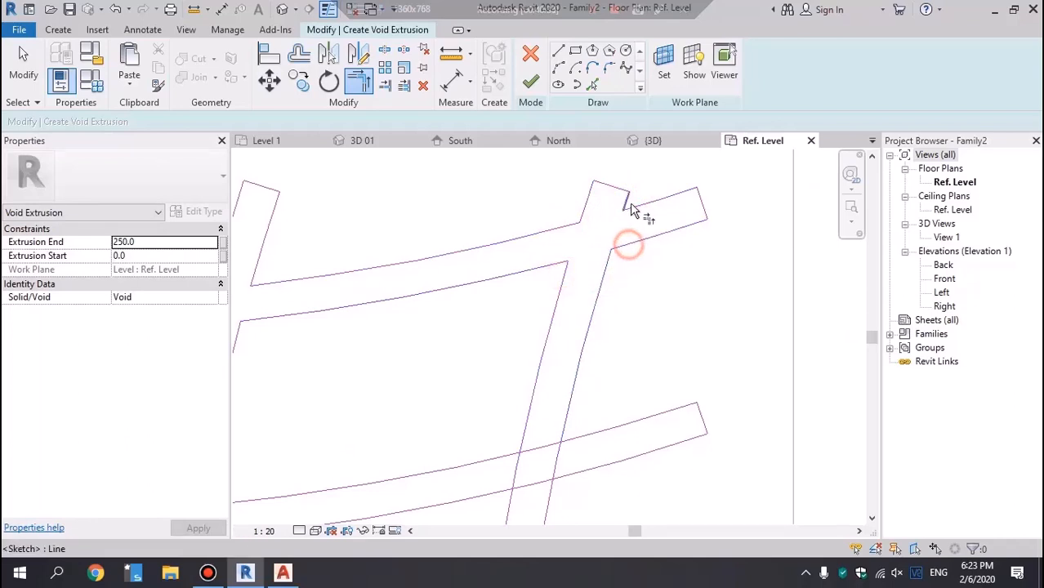
Step: Trim the four corners where the lower horizontal band crosses the rightmost vertical band
scroll(624, 196, down, 4)
scroll(594, 304, up, 3)
click(599, 290)
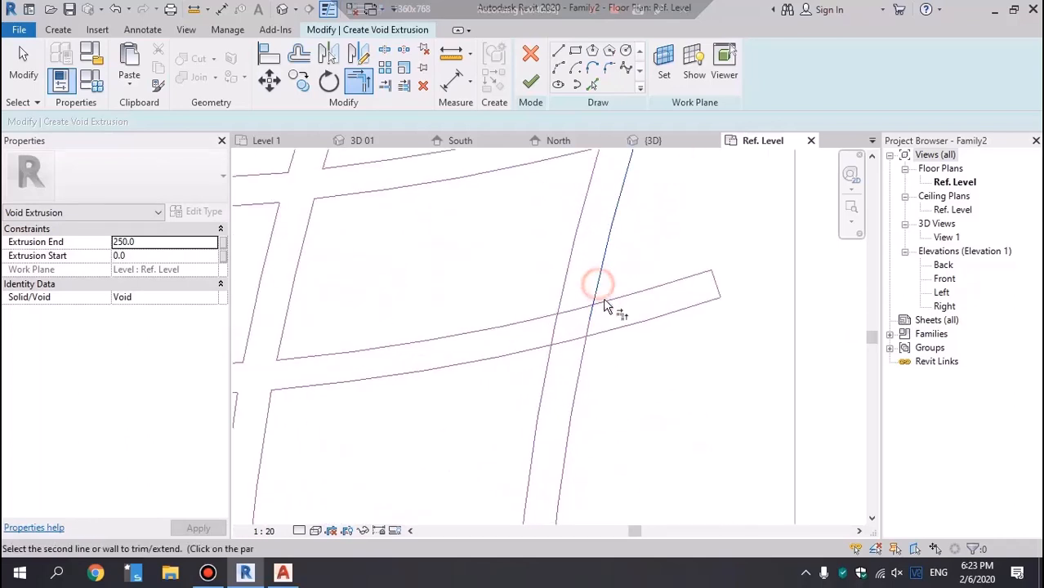
click(608, 298)
click(600, 334)
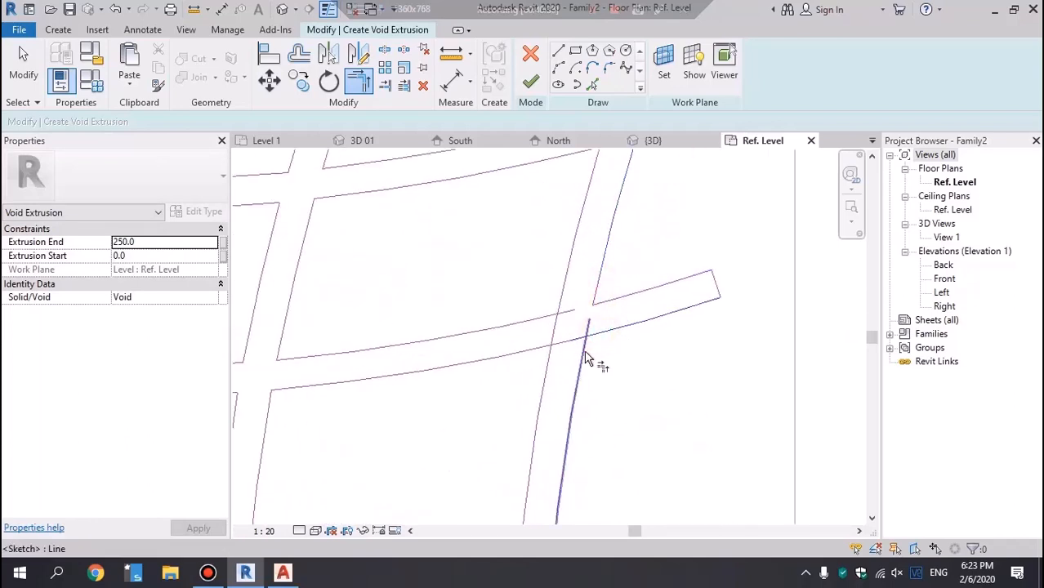
click(587, 353)
click(549, 359)
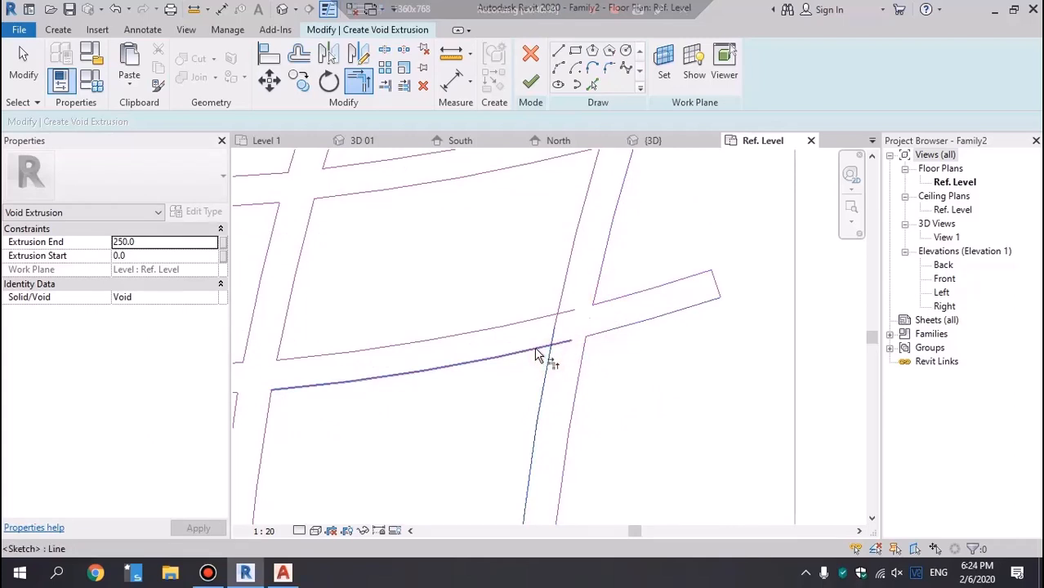
click(536, 348)
click(543, 316)
click(570, 291)
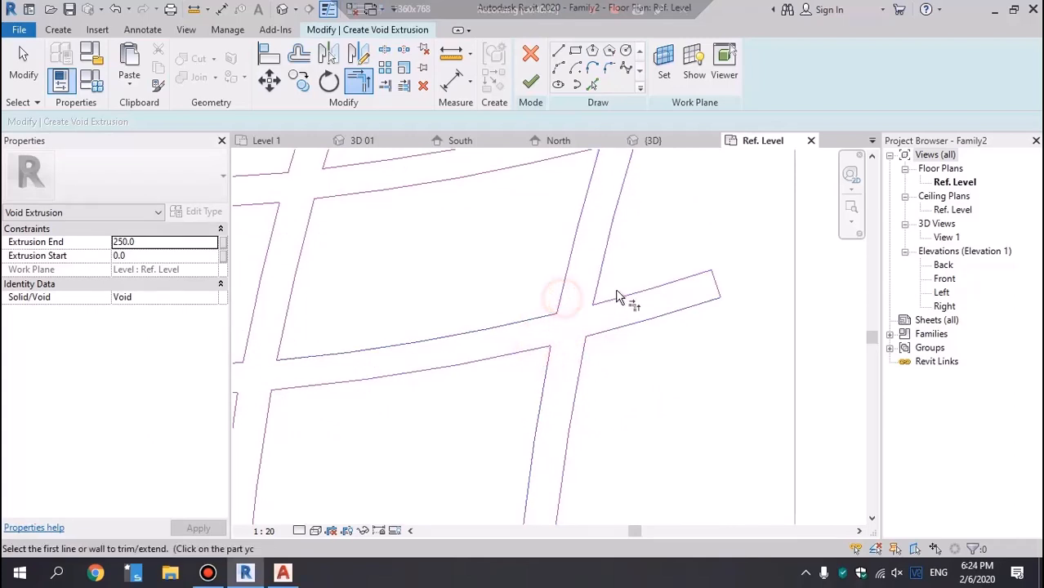
Step: Close the open lower end of the leftmost vertical band with a line between its two edge endpoints
scroll(561, 276, down, 3)
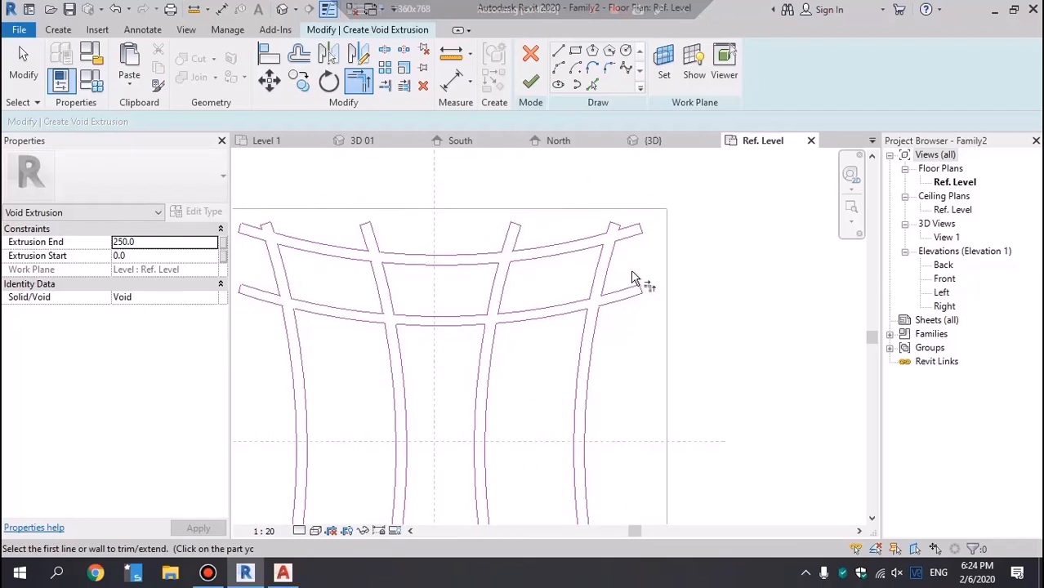
scroll(628, 272, down, 2)
scroll(563, 482, up, 4)
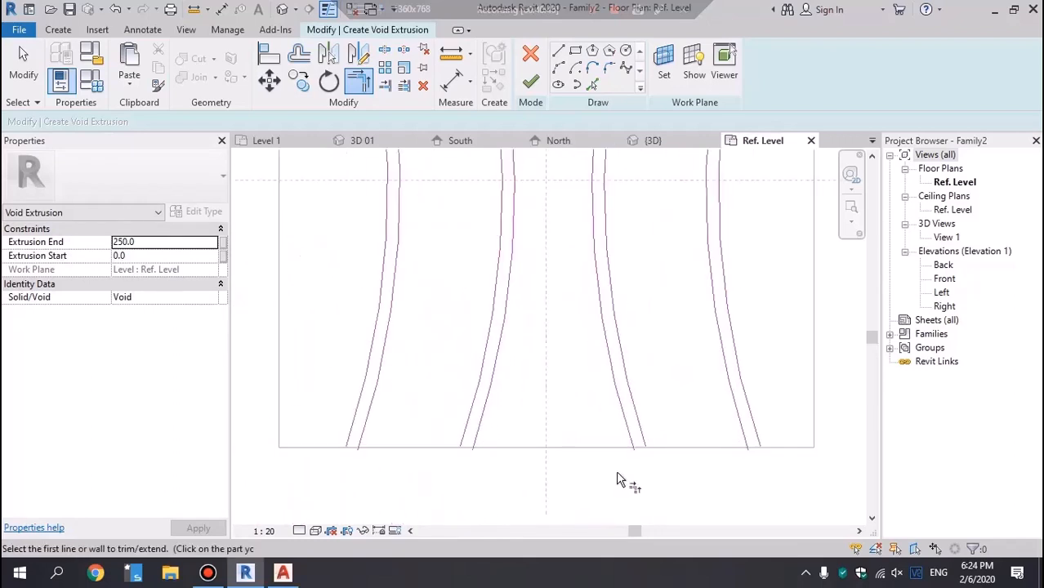
key(Escape)
key(l)
key(i)
scroll(327, 400, up, 3)
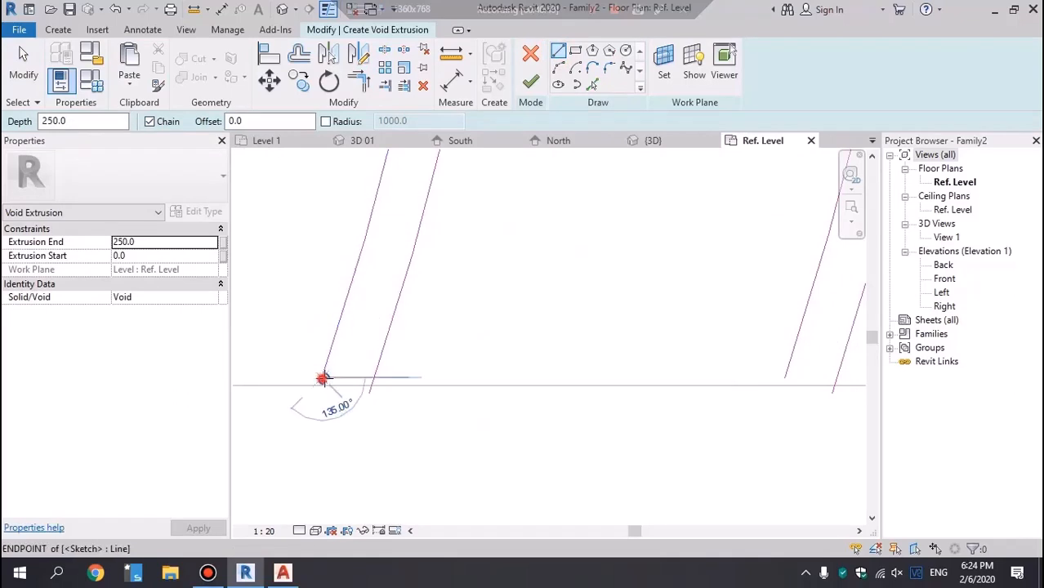
click(322, 378)
click(369, 393)
key(Escape)
key(Escape)
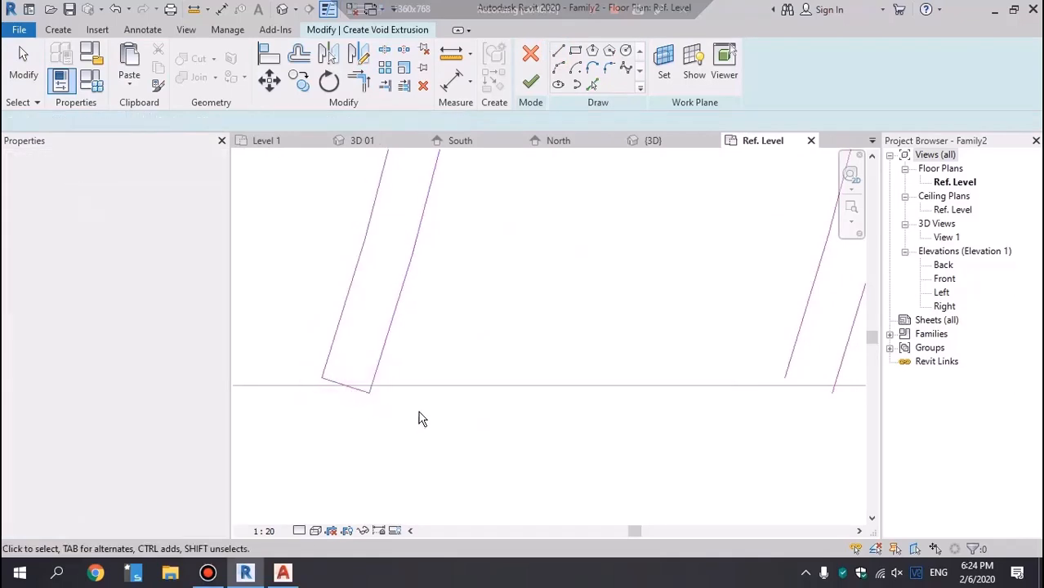
Step: Draw a line joining the two edge endpoints at the lower end of the second vertical band from the left
scroll(420, 414, down, 2)
scroll(567, 420, down, 2)
scroll(623, 436, up, 2)
key(l)
key(i)
scroll(642, 391, up, 4)
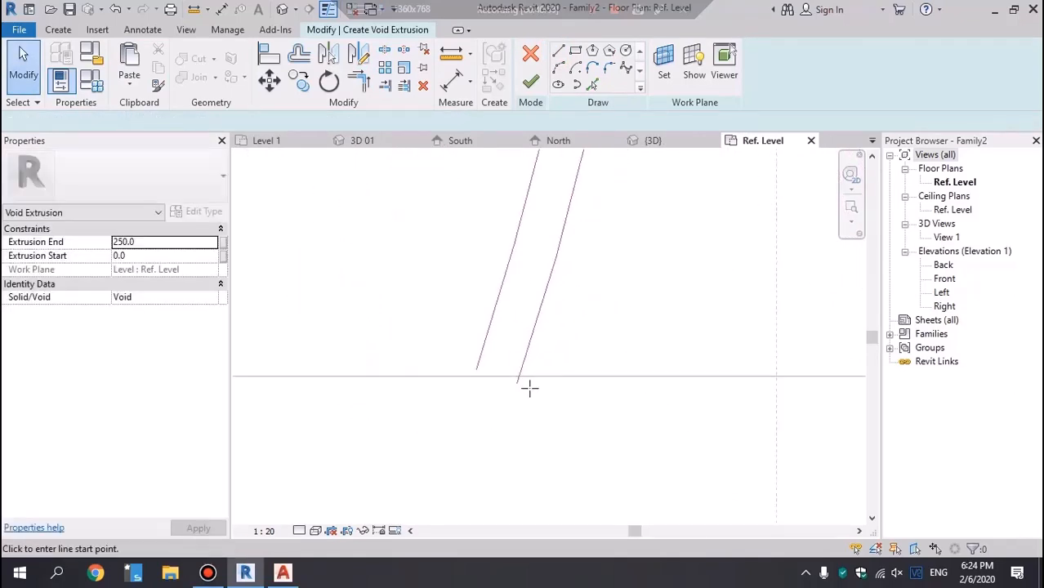
key(Escape)
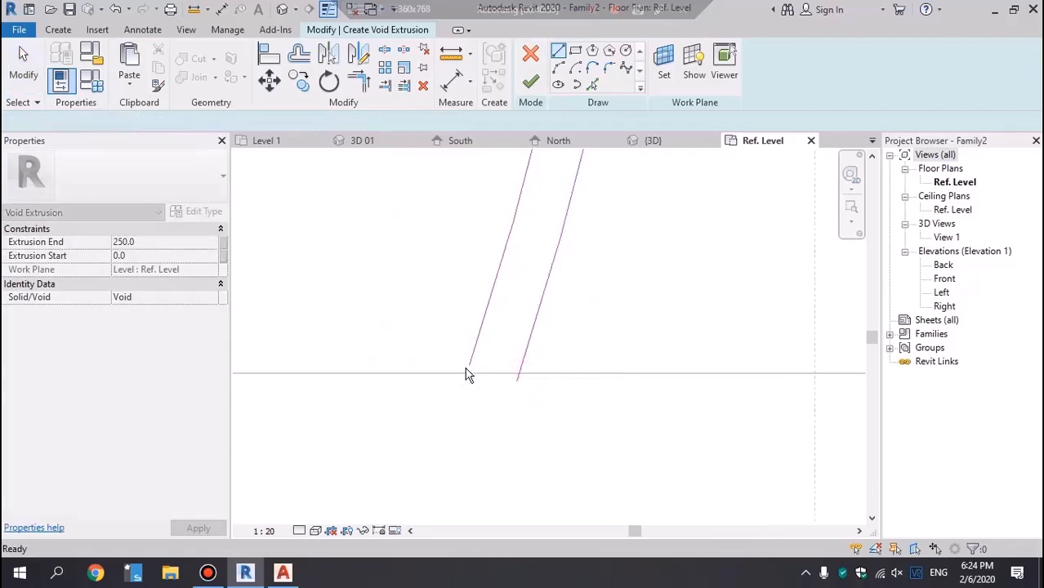
key(l)
key(i)
click(469, 362)
key(Escape)
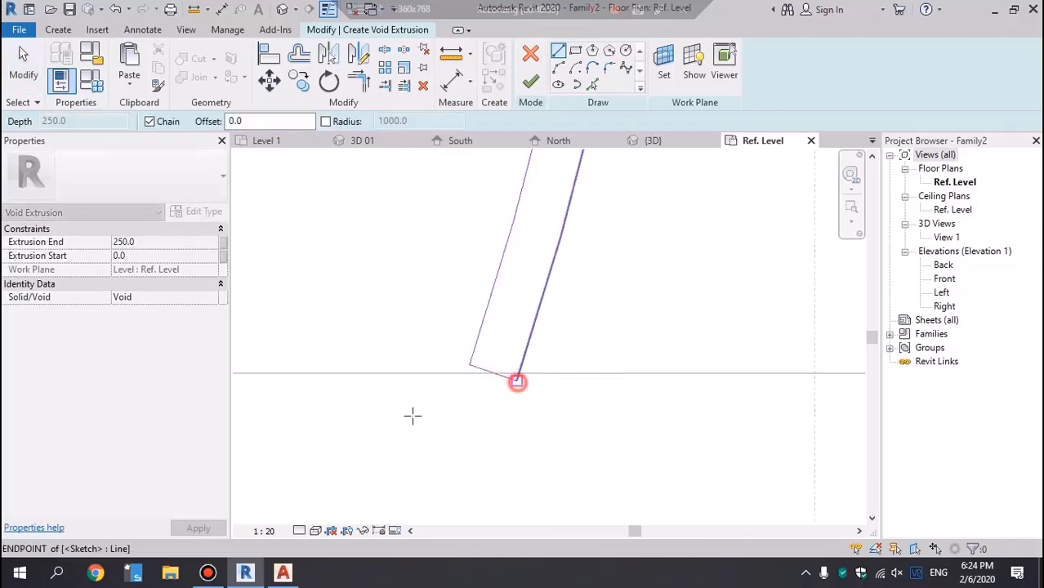
Step: Close the lower end of the third vertical band from the left with a line between its edge endpoints
scroll(413, 408, down, 3)
scroll(635, 362, up, 3)
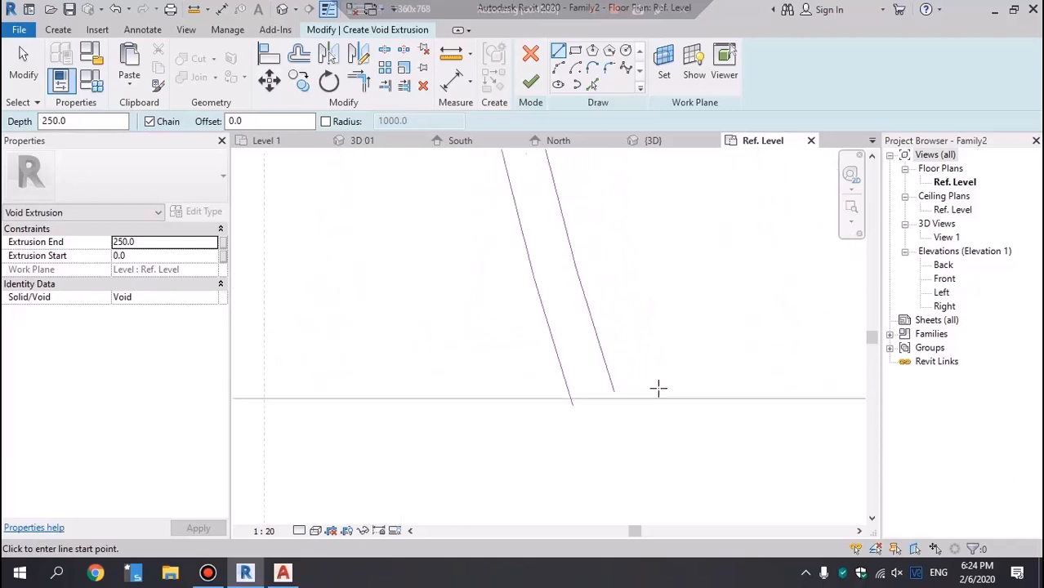
click(540, 409)
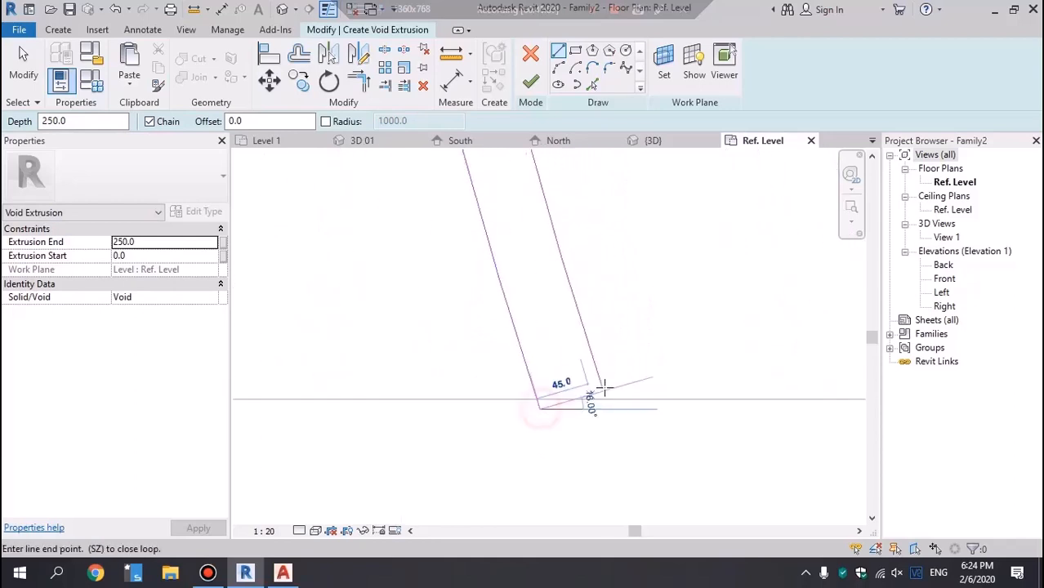
click(601, 389)
scroll(458, 396, down, 2)
key(Escape)
Step: Close the lower end of the rightmost vertical band with a line between its edge endpoints
scroll(420, 397, down, 2)
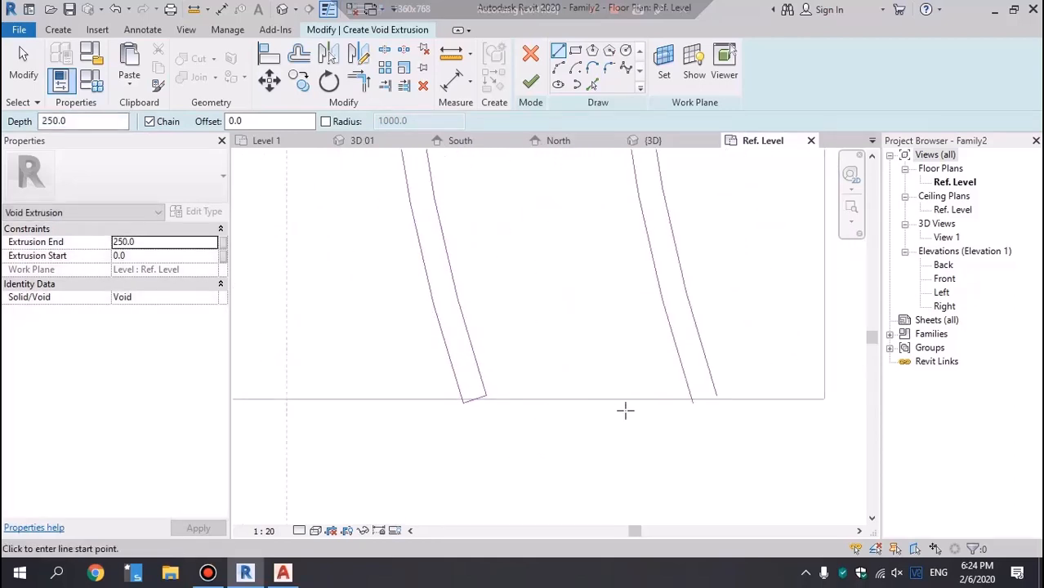
scroll(739, 396, up, 4)
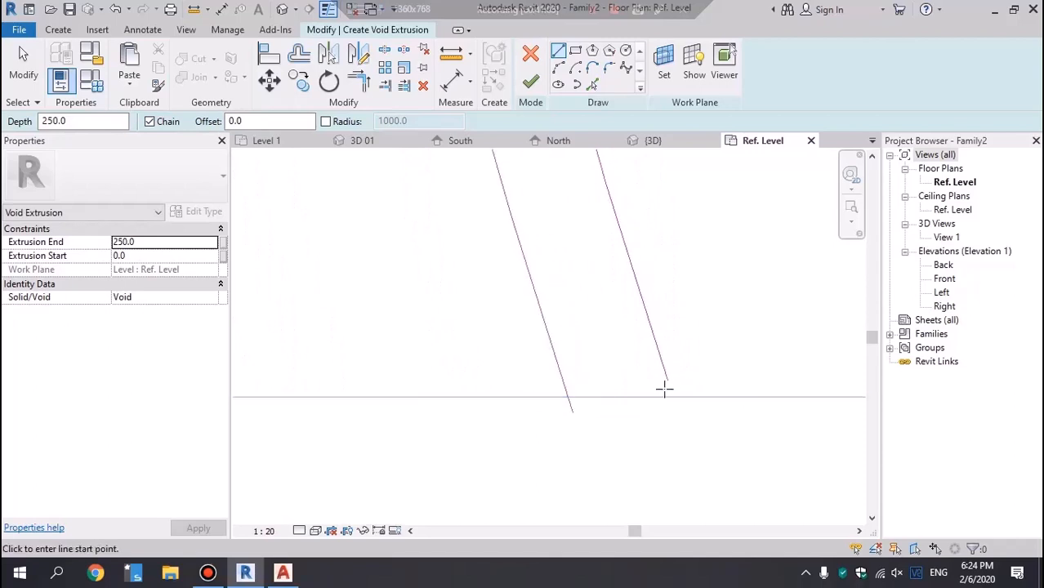
click(572, 411)
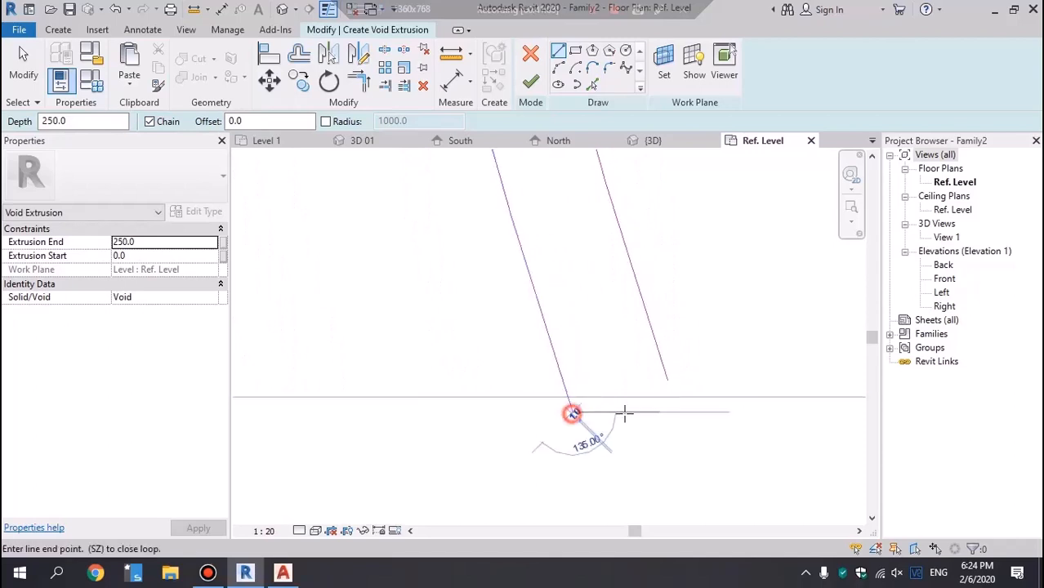
click(668, 380)
scroll(677, 424, down, 6)
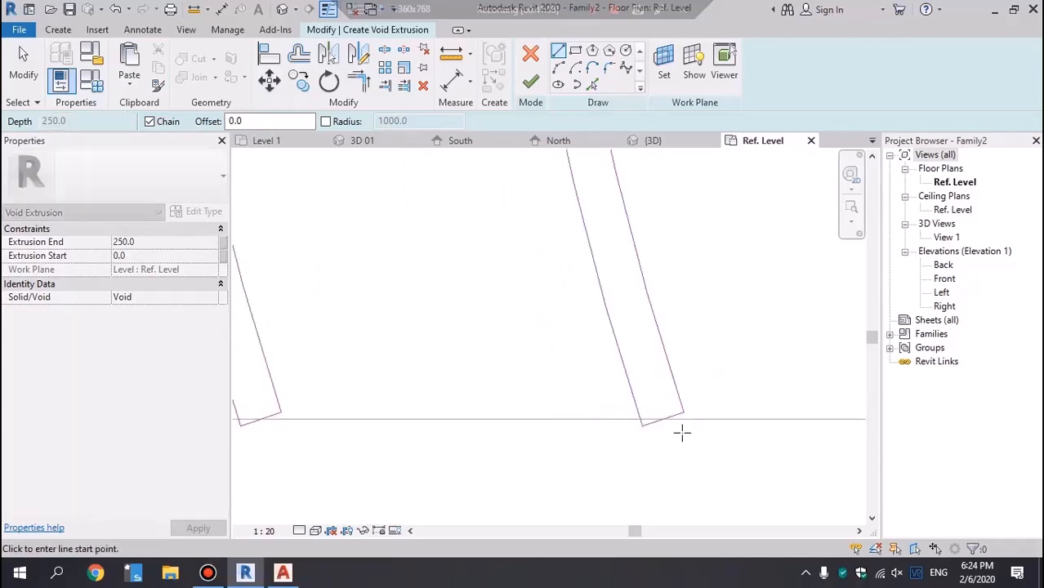
Step: Finish the void extrusion sketch and open the default 3D view of the family
scroll(694, 270, up, 2)
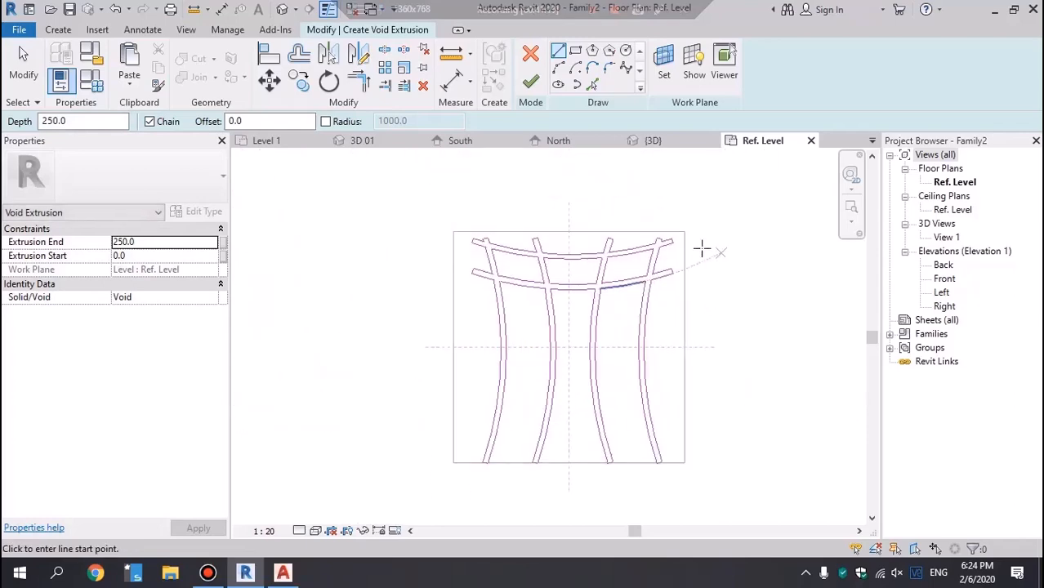
click(530, 81)
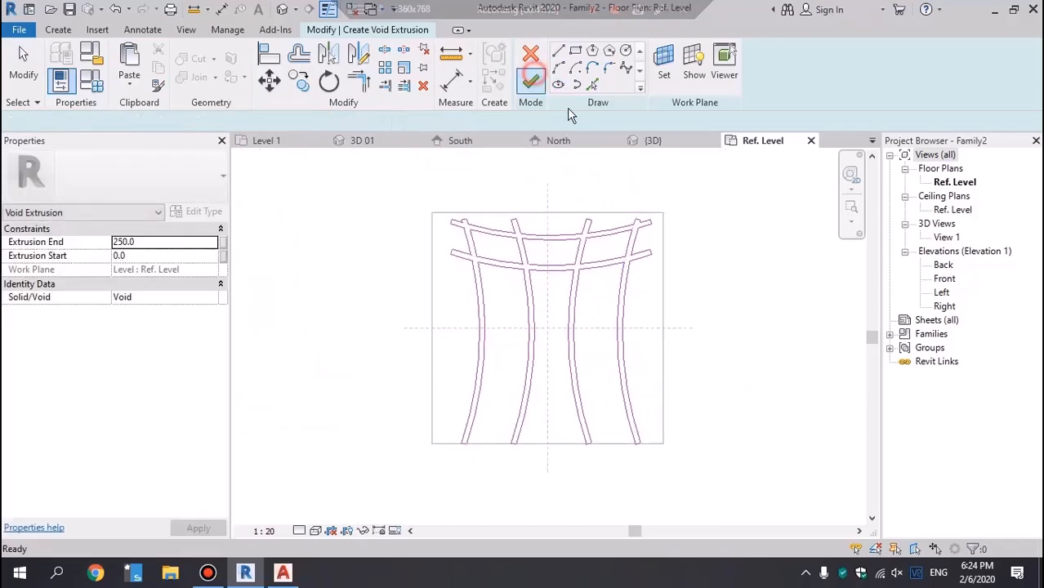
click(282, 9)
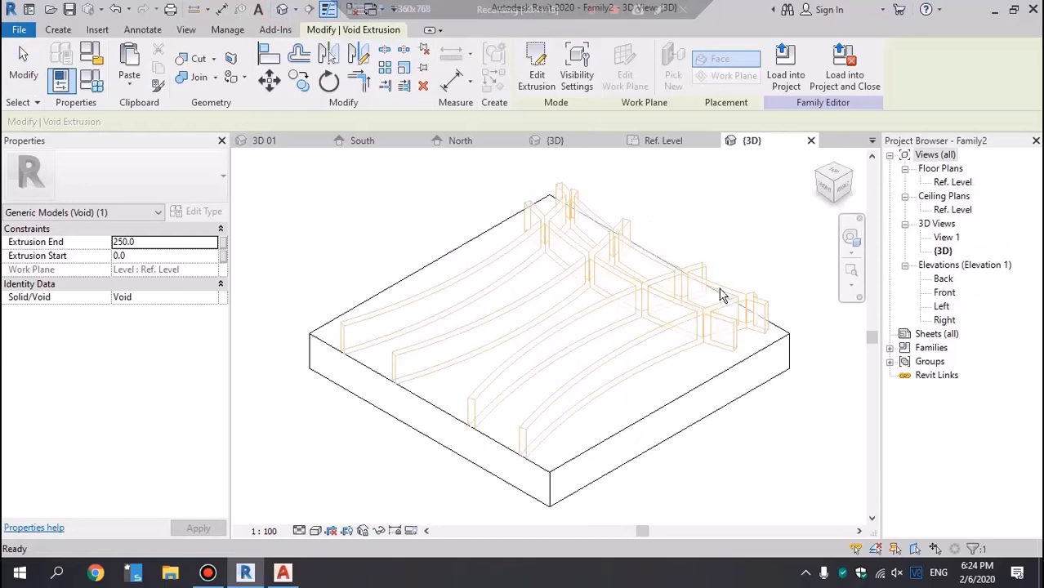
Step: Stretch the void extrusion's base down to about -62.2 and lower its top to 0.0, sinking it into the host slab
shift+middle_drag(733, 423, 719, 273)
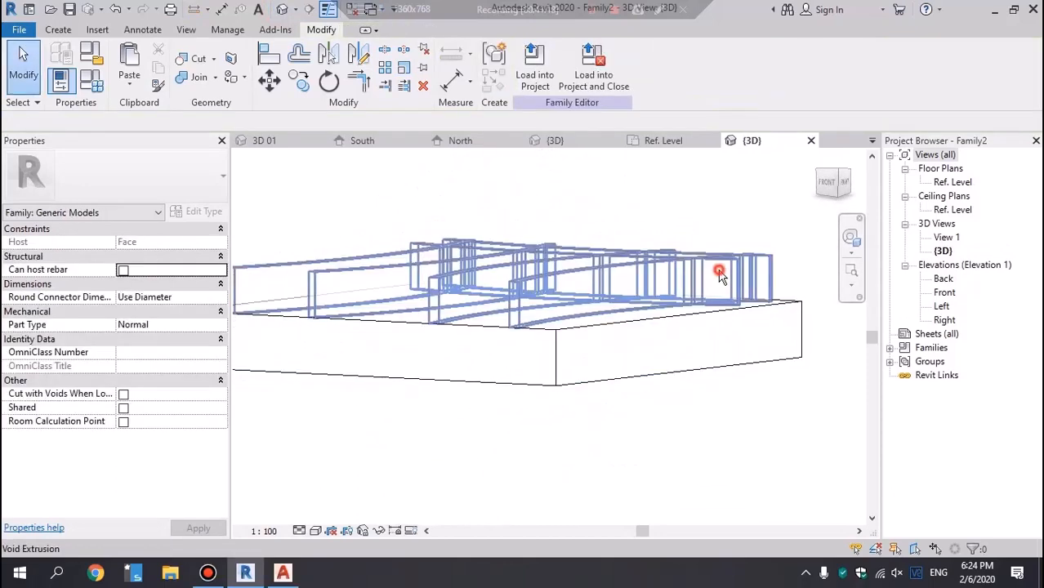
shift+middle_drag(637, 344, 517, 312)
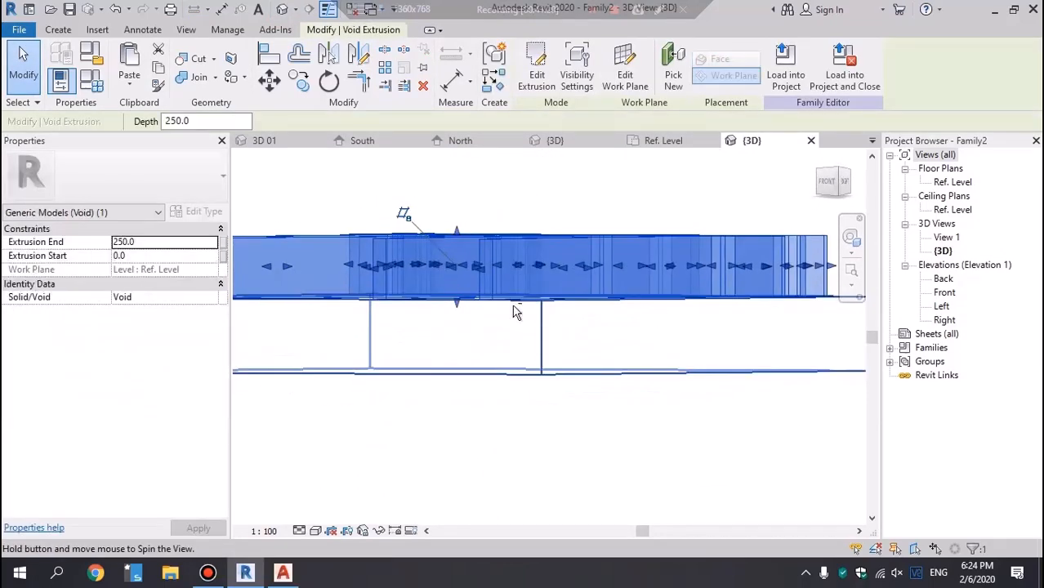
drag(459, 303, 457, 317)
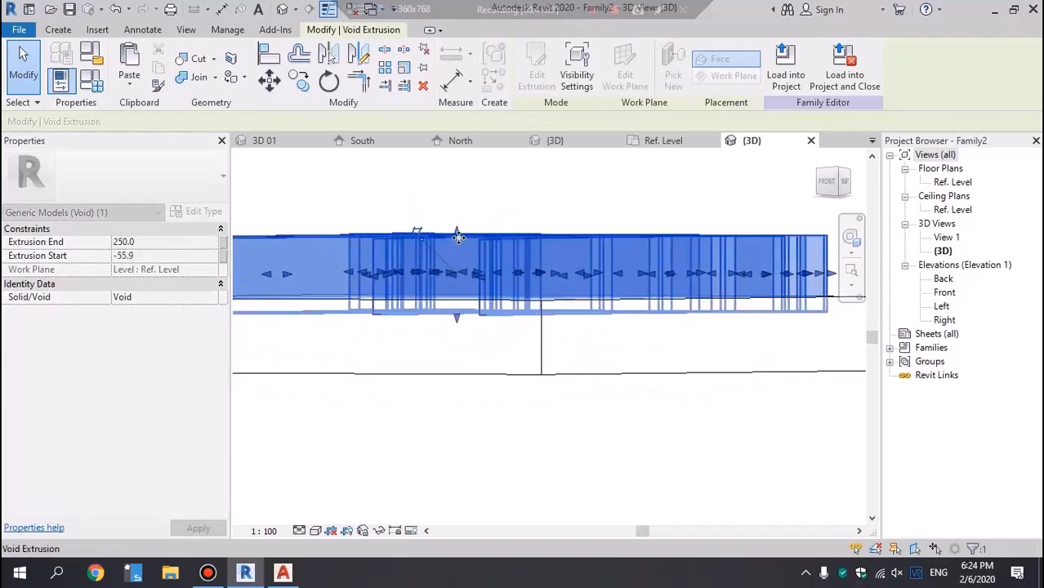
drag(459, 237, 467, 301)
shift+middle_drag(651, 305, 667, 341)
scroll(666, 341, down, 2)
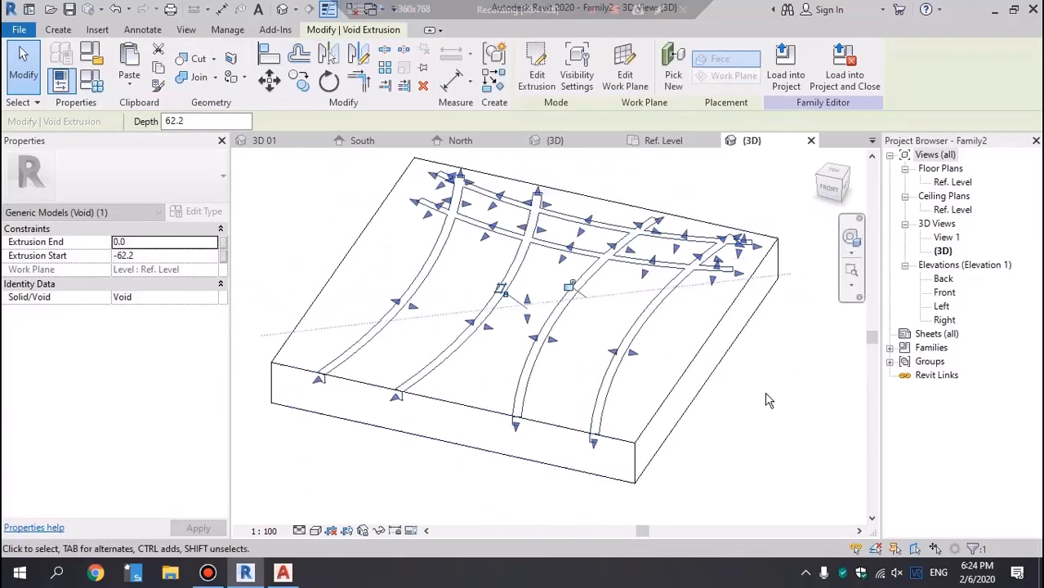
shift+middle_drag(766, 398, 790, 436)
click(791, 437)
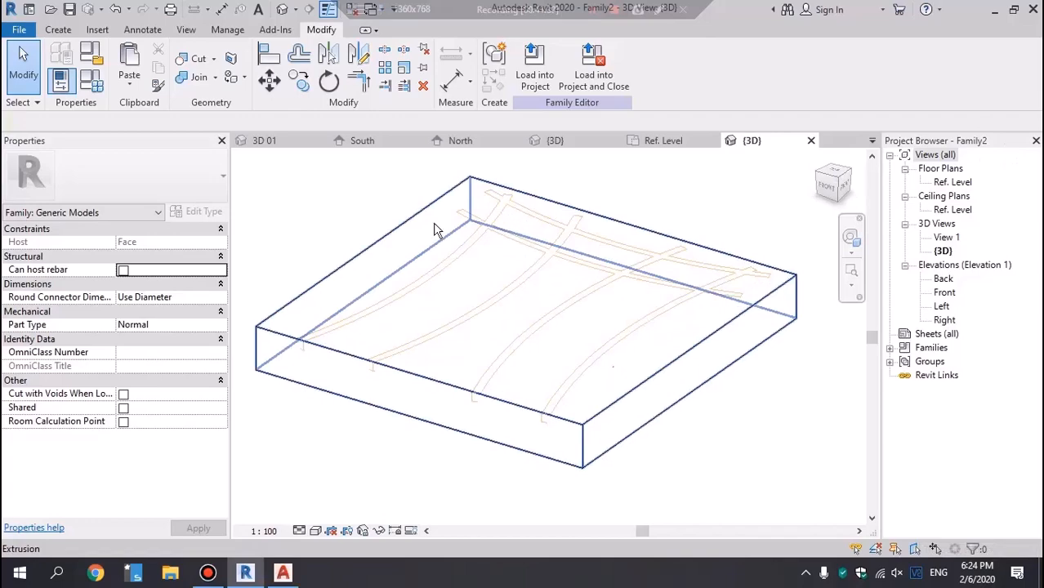
Step: Cut the host slab with the grid-shaped void extrusion using Cut Geometry
click(198, 58)
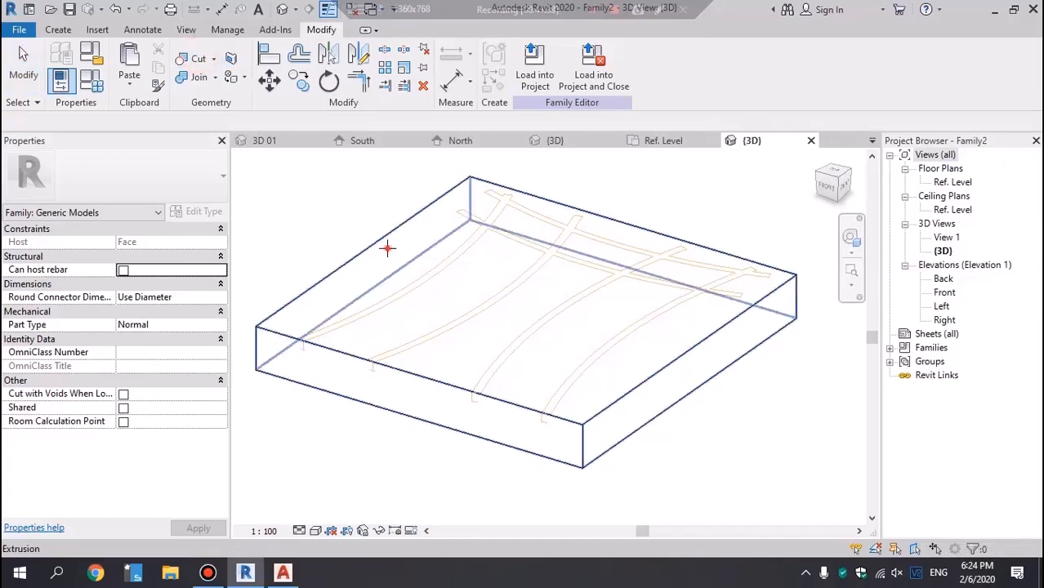
click(387, 248)
click(441, 263)
key(Escape)
shift+middle_drag(758, 219, 723, 237)
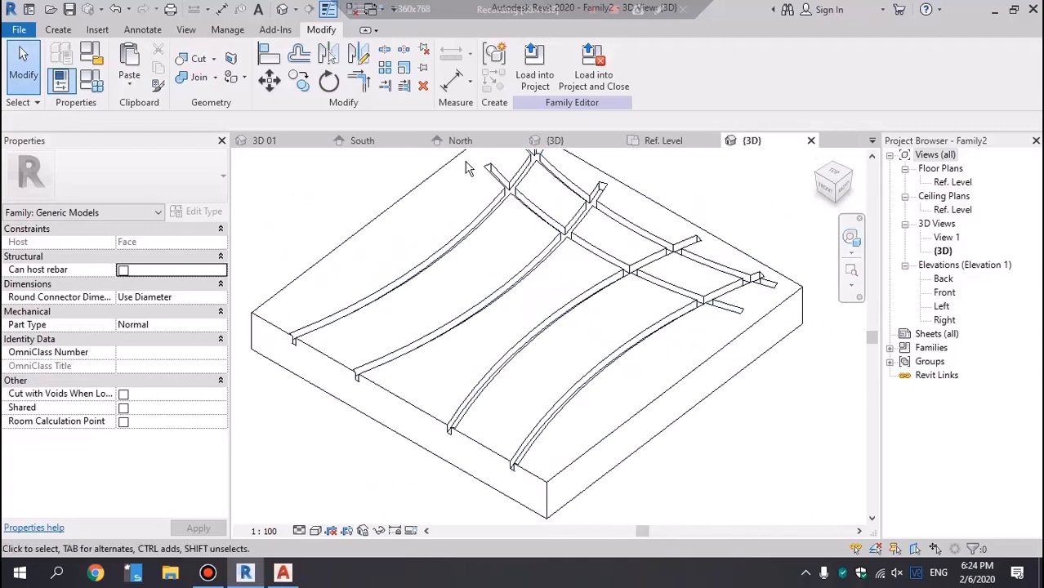
Step: Create a solid rectangular extrusion about 485 by 80 near the host slab's corner, with an extrusion end of 250.0
click(58, 30)
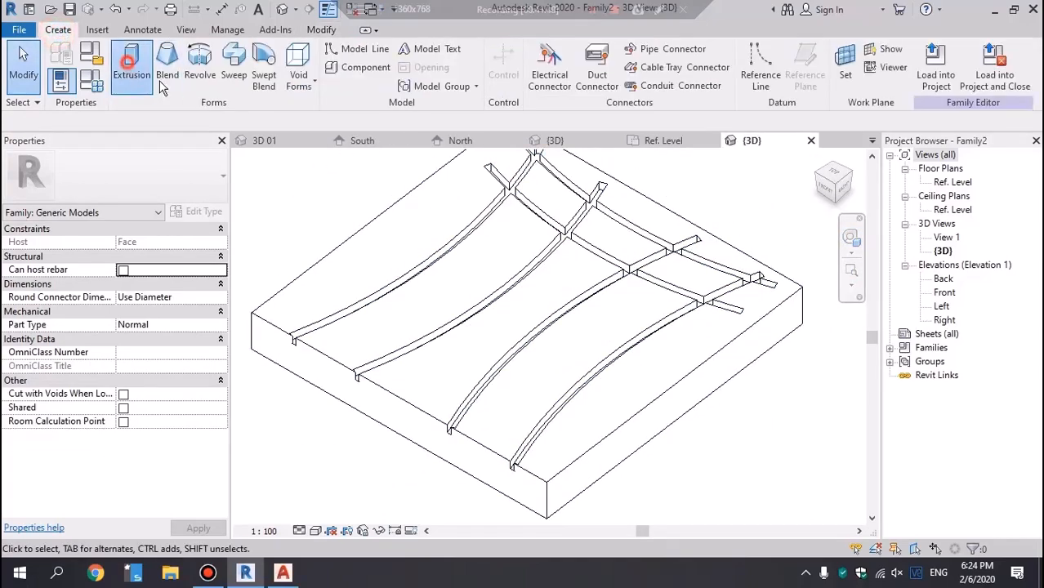
click(131, 61)
click(575, 50)
scroll(320, 289, up, 2)
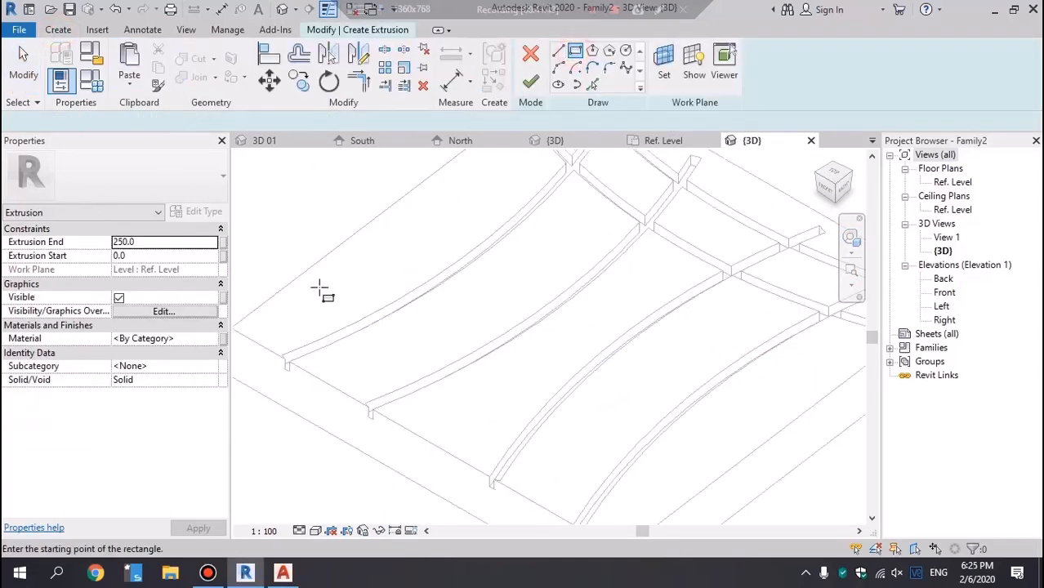
click(325, 275)
click(269, 334)
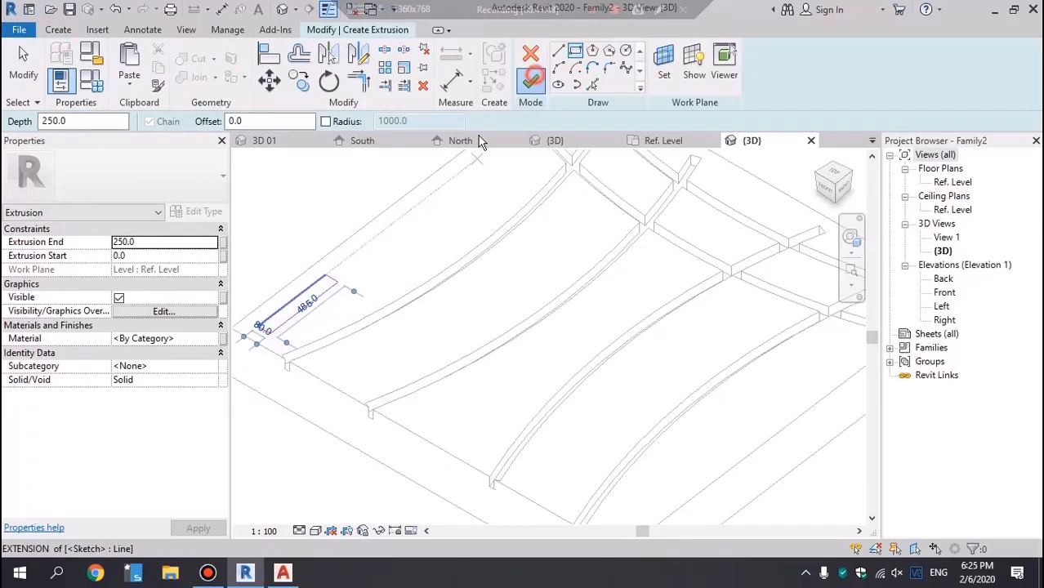
click(294, 194)
scroll(539, 367, down, 2)
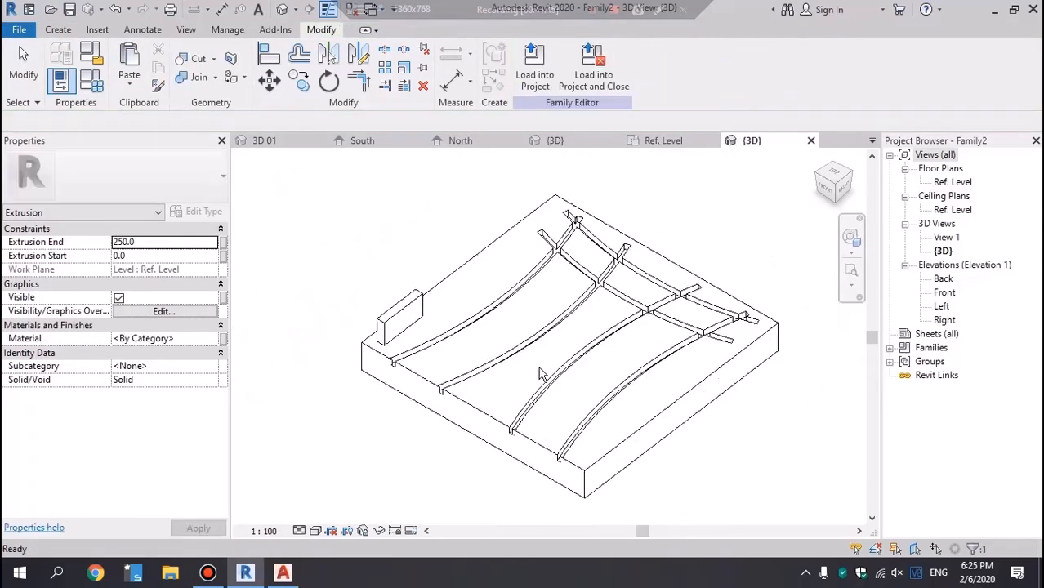
shift+middle_drag(539, 373, 599, 271)
Step: Load the family into Project1 and place one instance on the floor's top face in the default 3D view
click(530, 62)
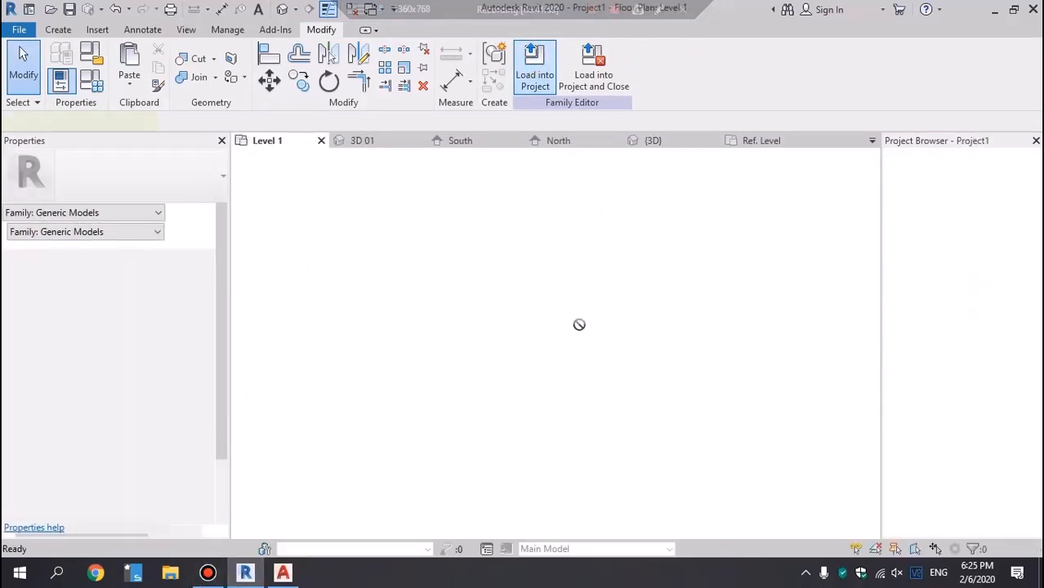
click(283, 9)
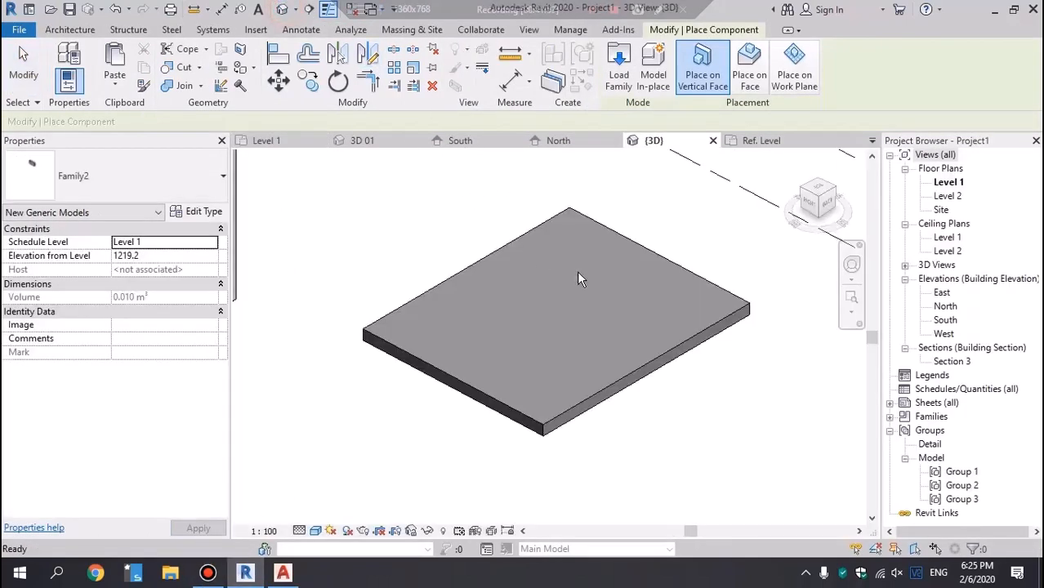
scroll(592, 285, up, 3)
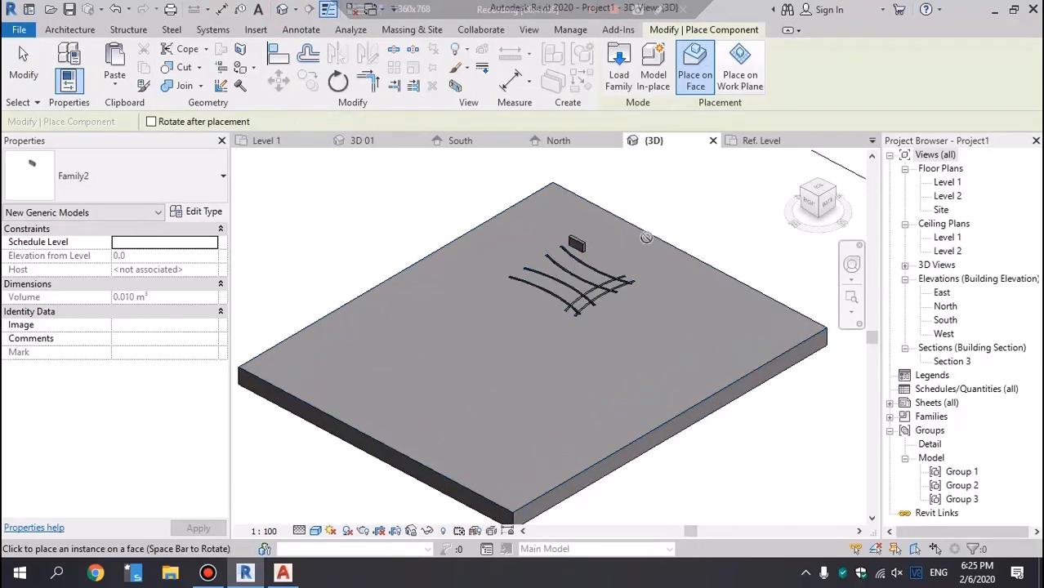
scroll(614, 322, up, 5)
key(Escape)
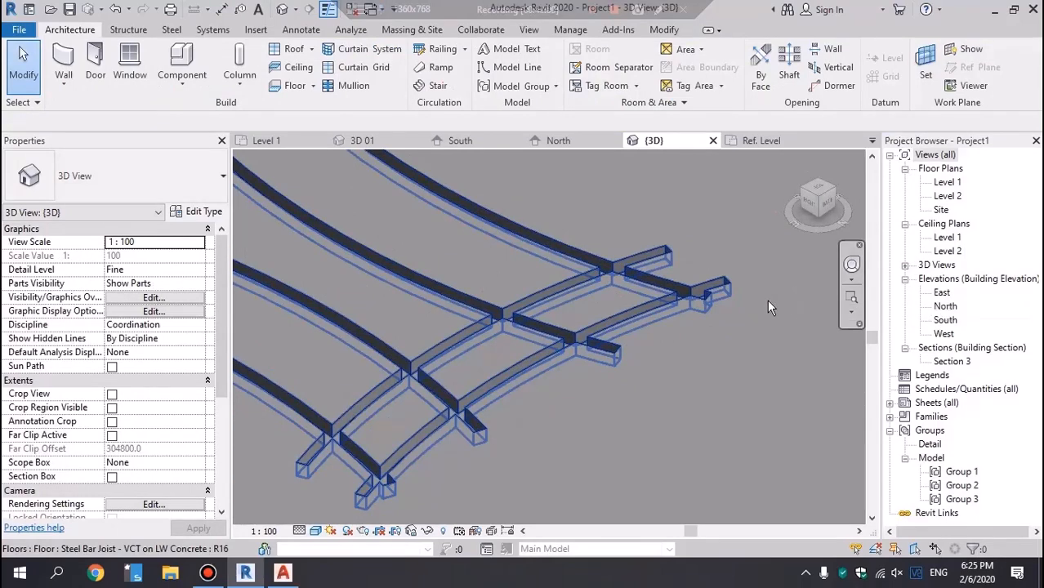
Step: Create parts from the floor that hosts the void family
scroll(753, 221, down, 6)
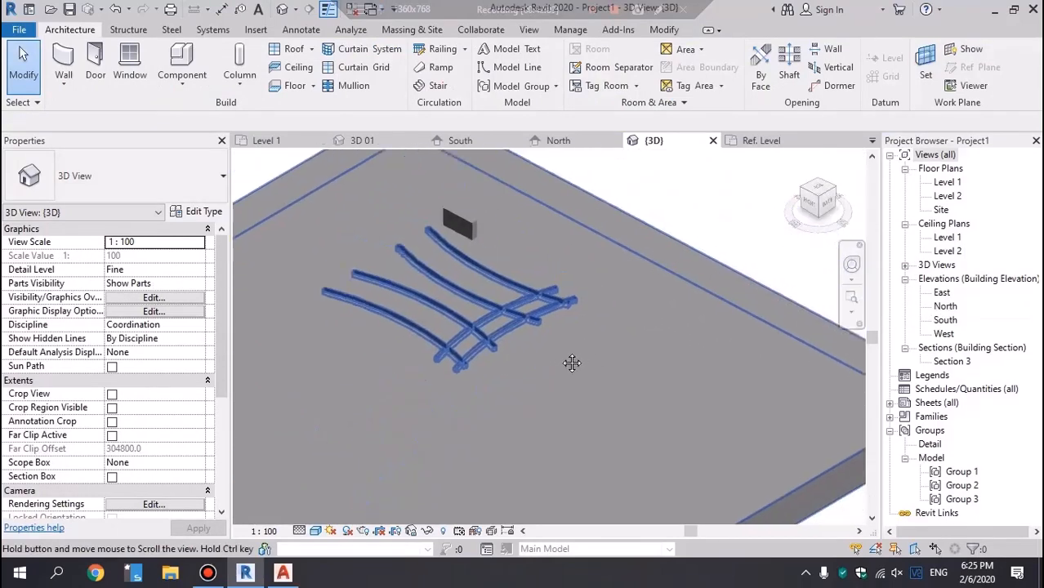
scroll(496, 314, up, 5)
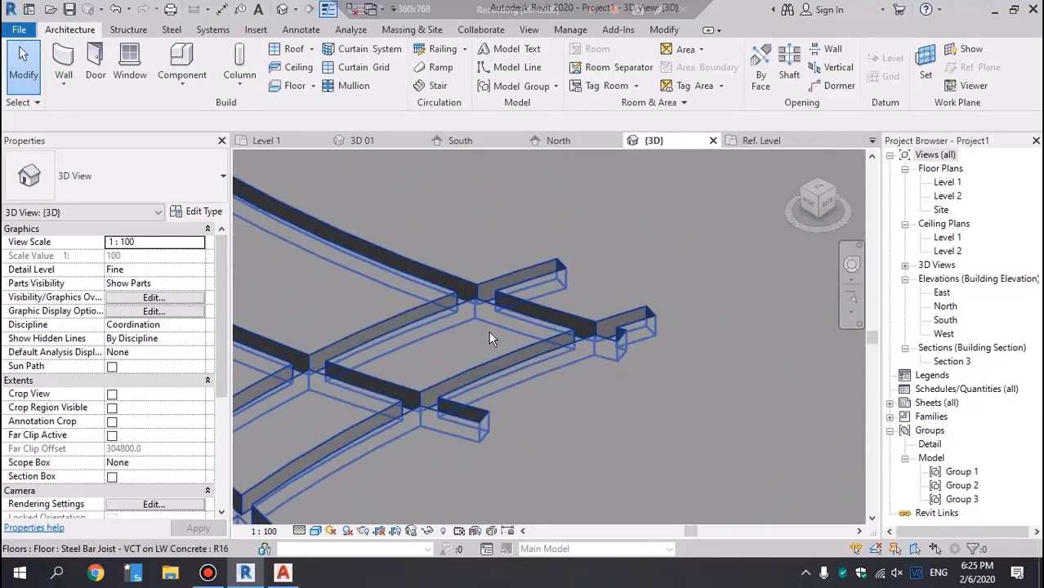
scroll(494, 323, down, 5)
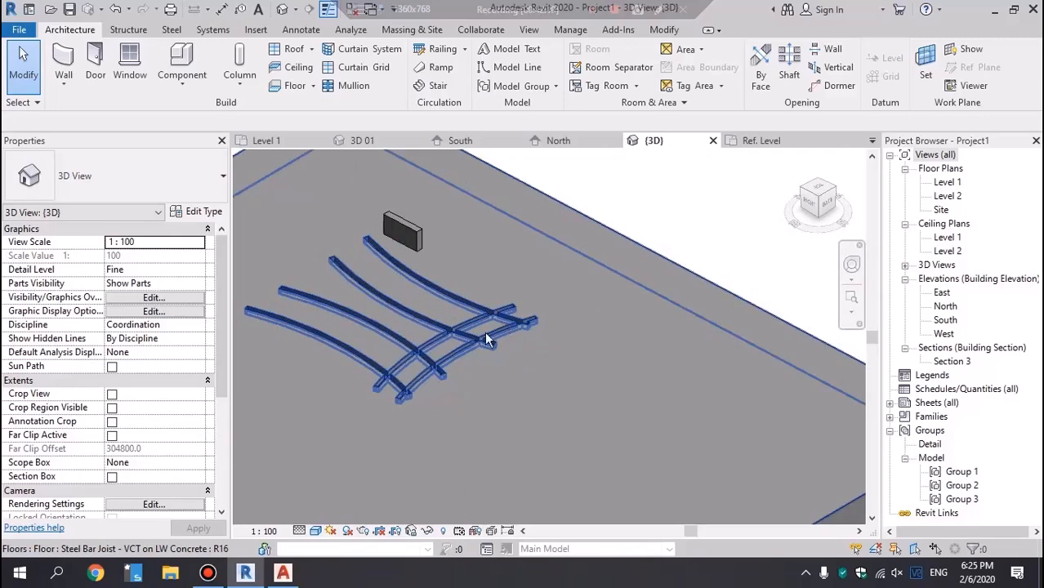
click(545, 271)
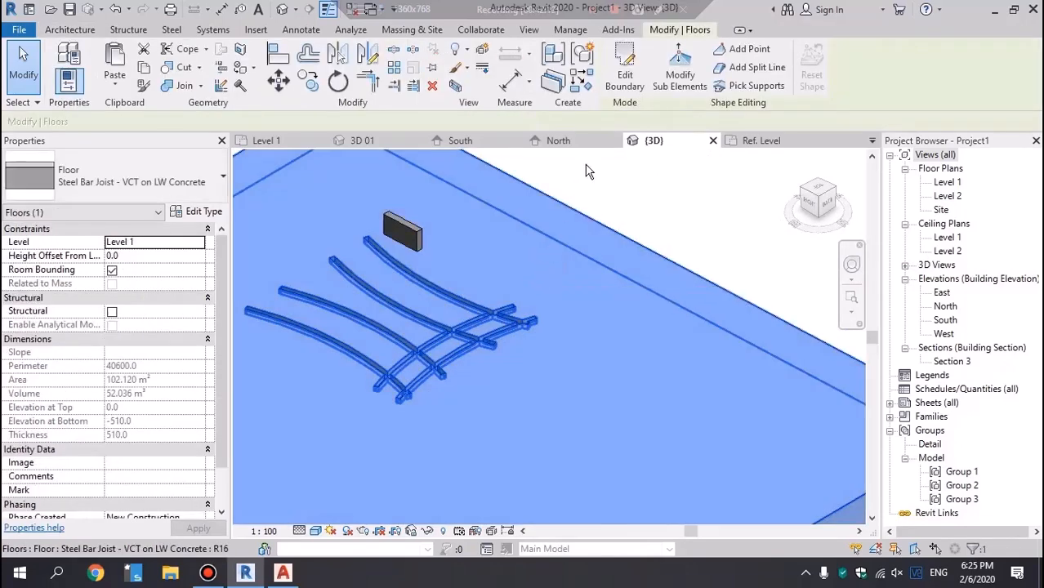
click(553, 79)
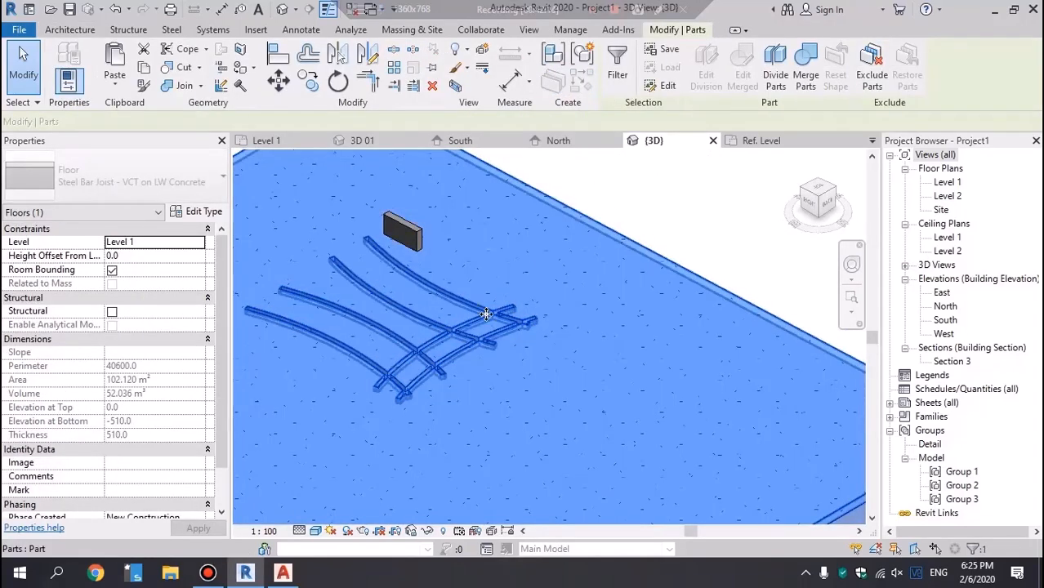
scroll(486, 315, up, 2)
middle_drag(611, 308, 525, 360)
click(692, 186)
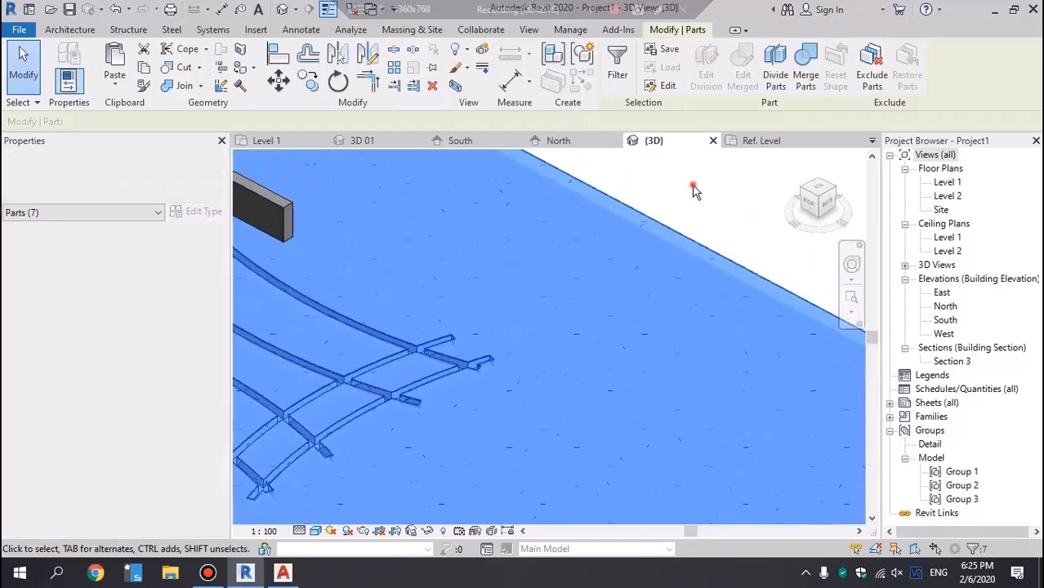
Step: Enable shape handles for the thin top-layer part in the grid cell nearest the small solid block
click(441, 370)
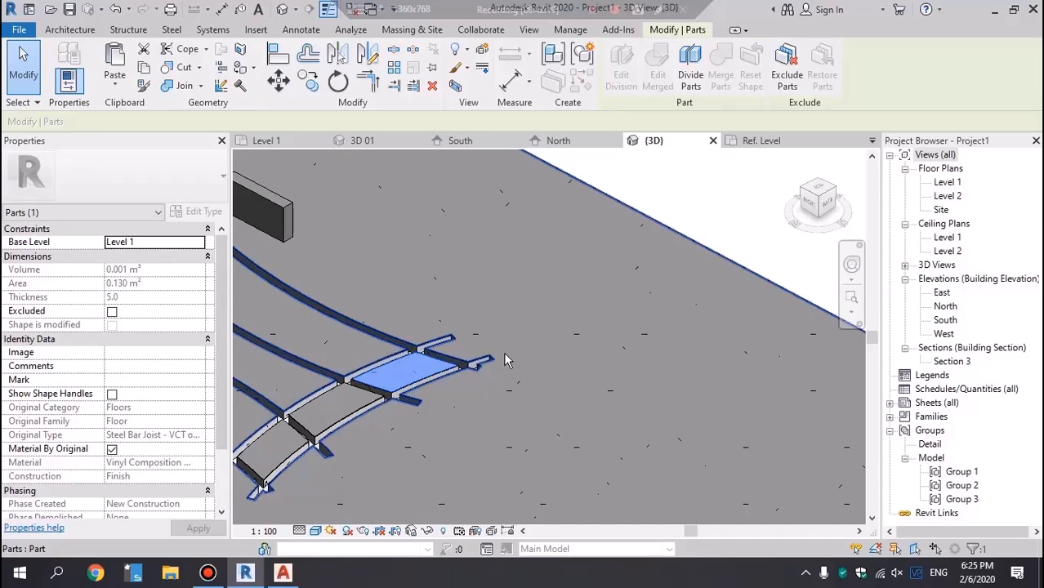
middle_drag(466, 399, 570, 338)
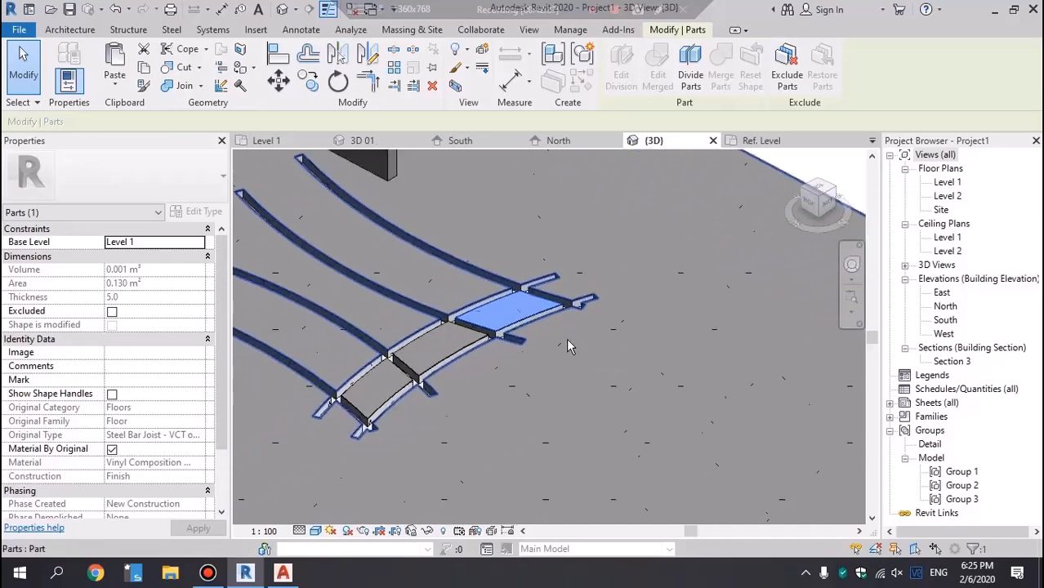
scroll(554, 333, up, 5)
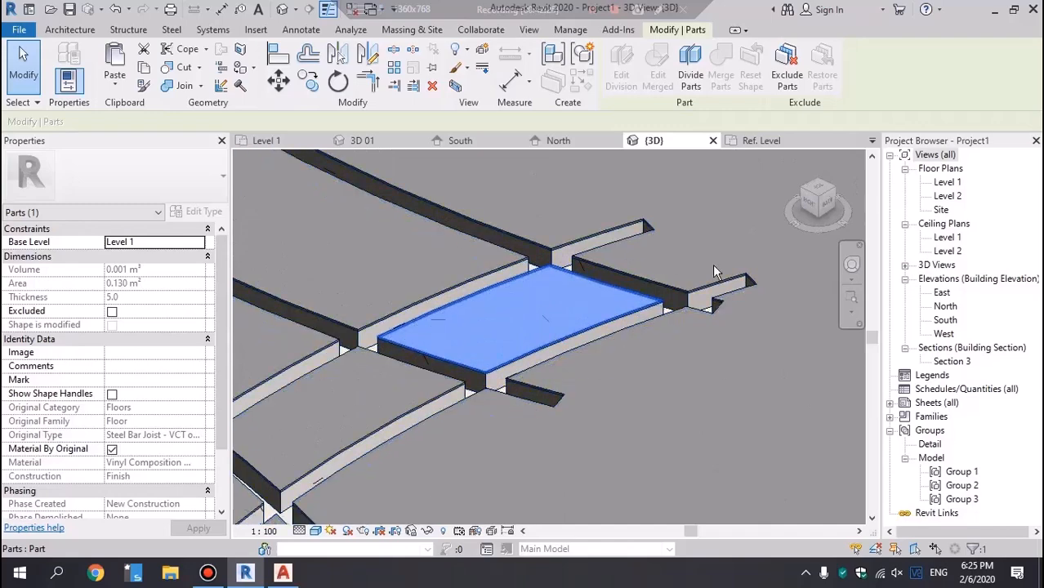
scroll(629, 347, up, 5)
key(Escape)
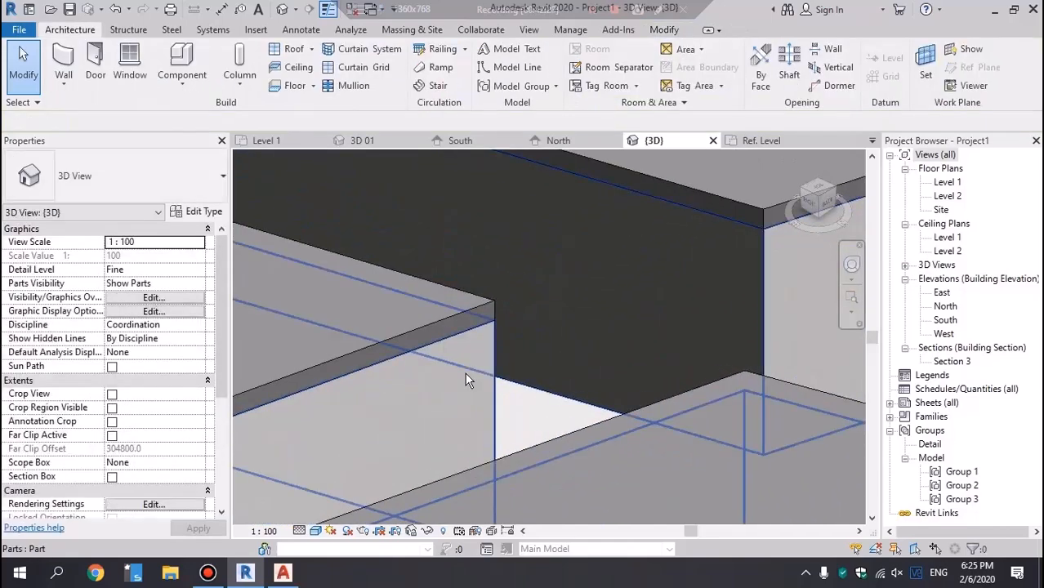
click(447, 329)
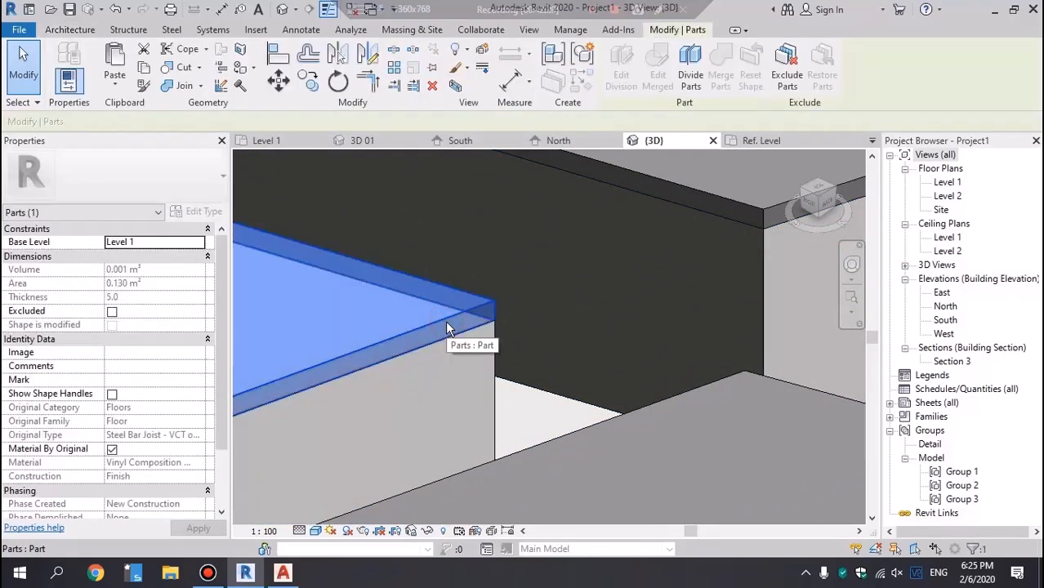
middle_drag(446, 330, 719, 304)
scroll(719, 303, down, 5)
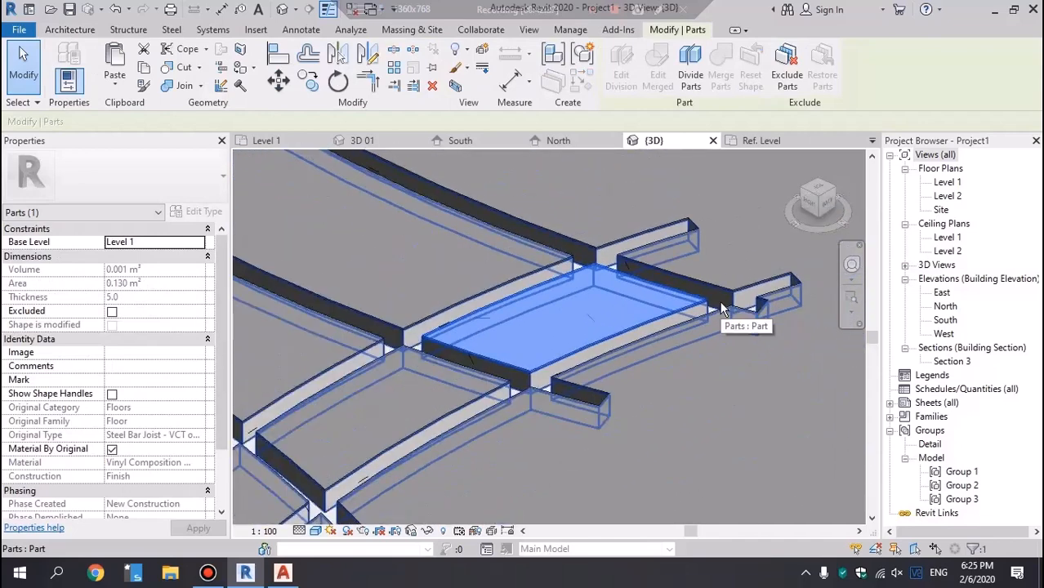
scroll(544, 345, up, 4)
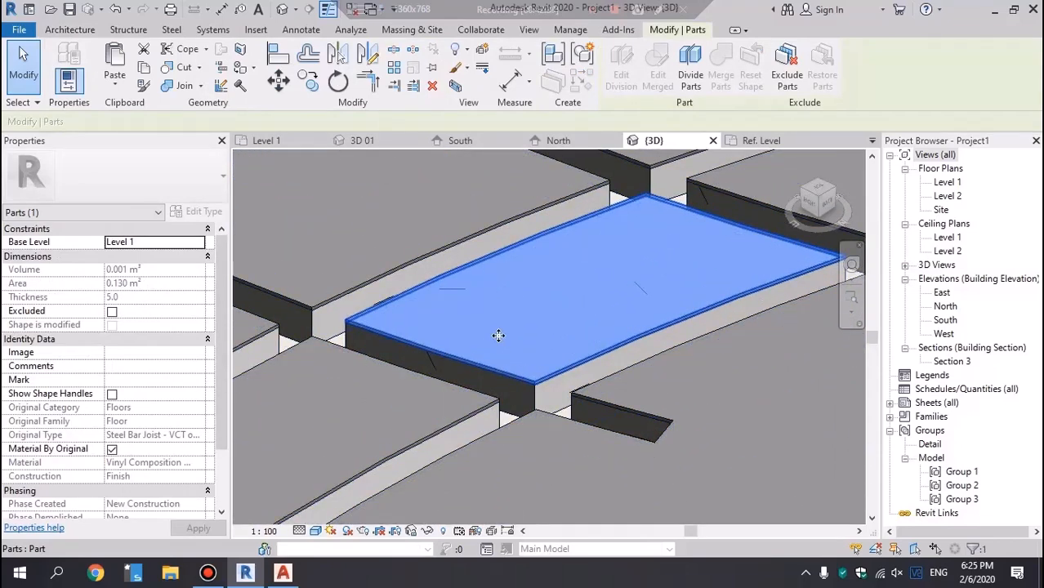
click(112, 393)
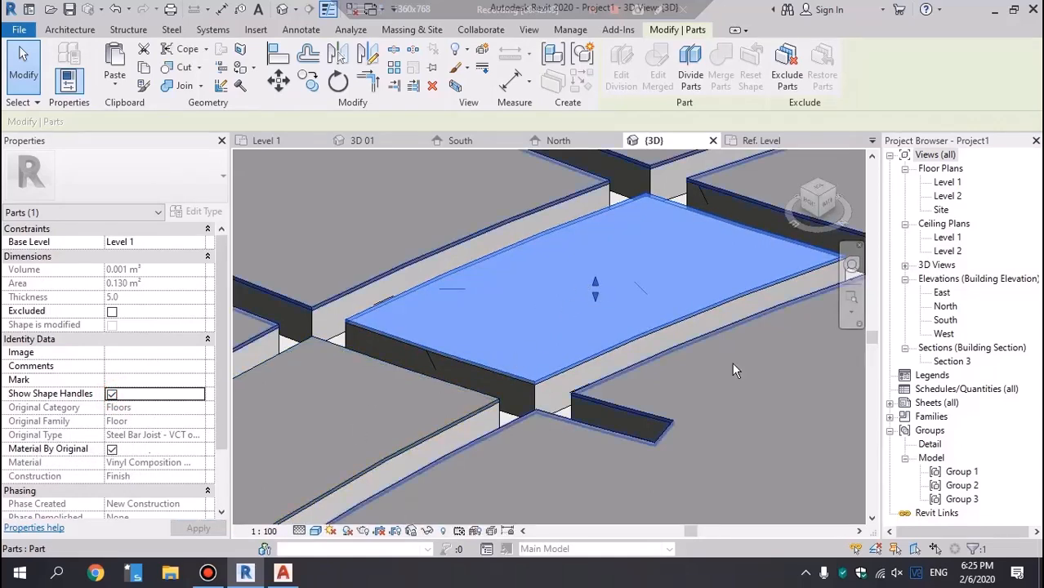
Step: Enable shape handles for the top-layer part in the middle grid cell and stretch its top face upward into a low block
scroll(572, 367, down, 5)
click(629, 382)
middle_drag(649, 368, 639, 294)
click(641, 276)
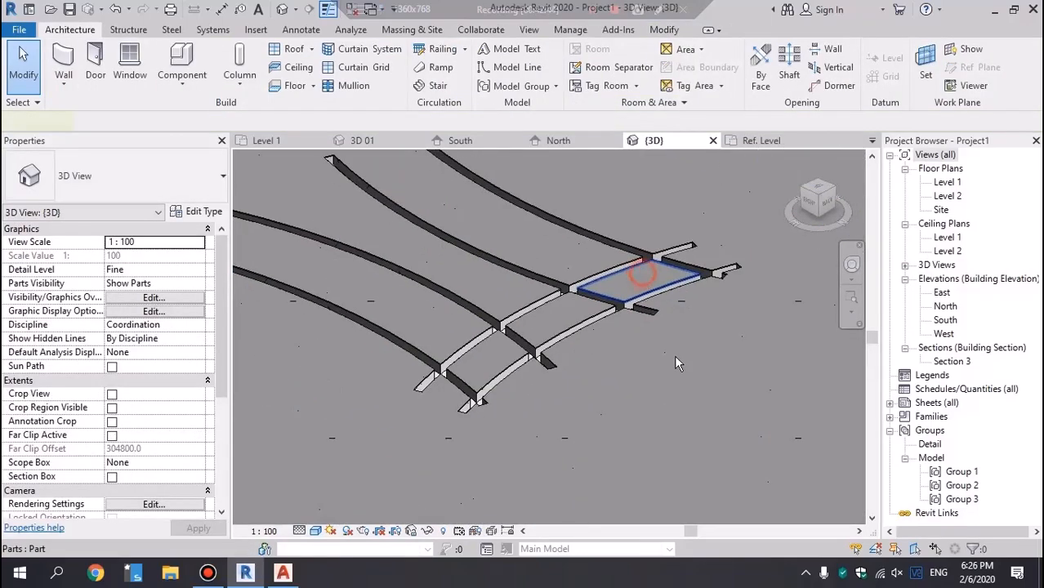
shift+middle_drag(675, 360, 631, 369)
scroll(641, 290, up, 2)
scroll(493, 330, up, 3)
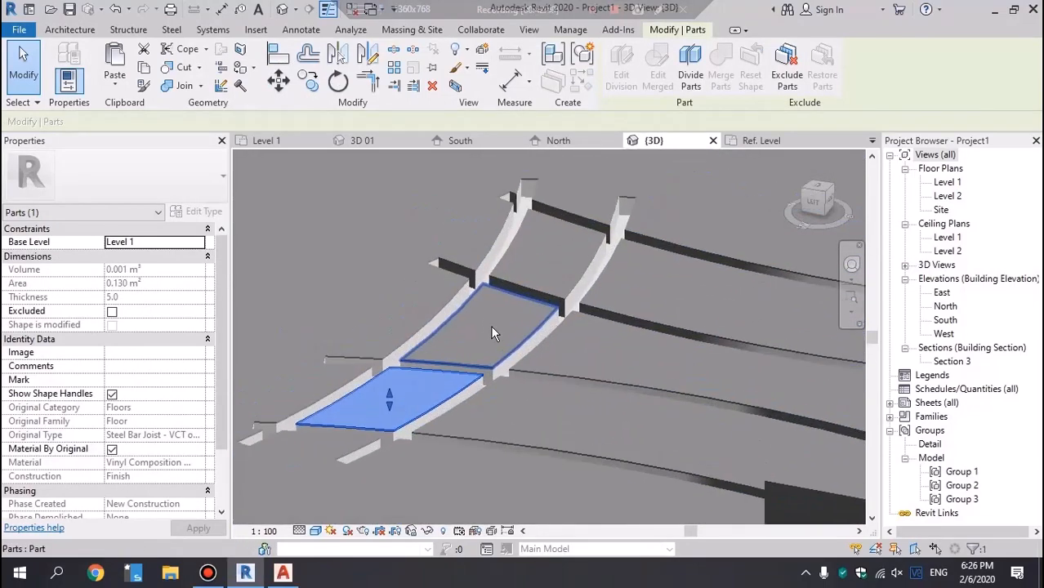
click(475, 348)
shift+middle_drag(578, 348, 605, 343)
click(112, 395)
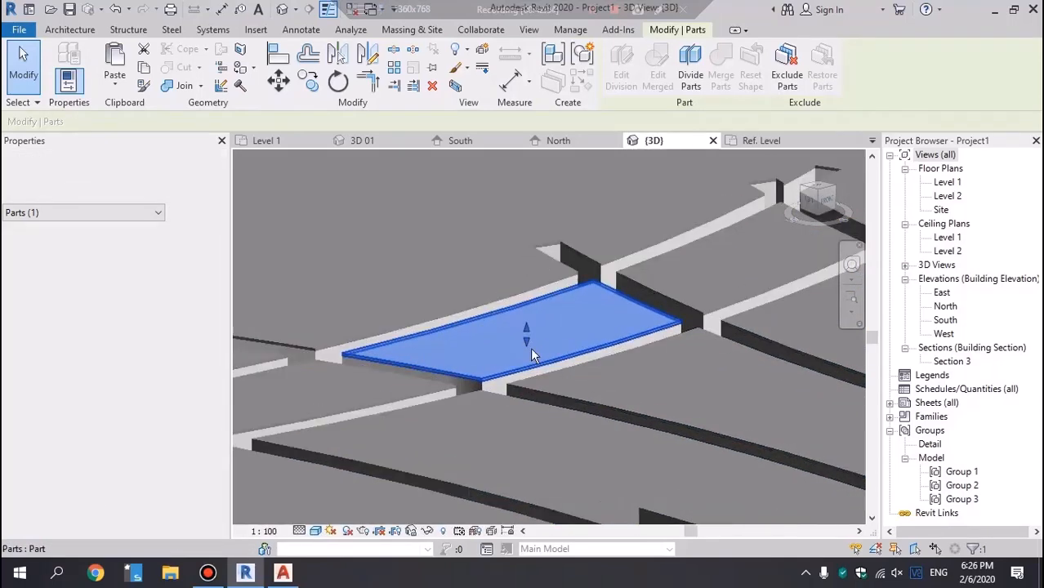
scroll(531, 334, up, 2)
click(531, 322)
drag(536, 306, 532, 291)
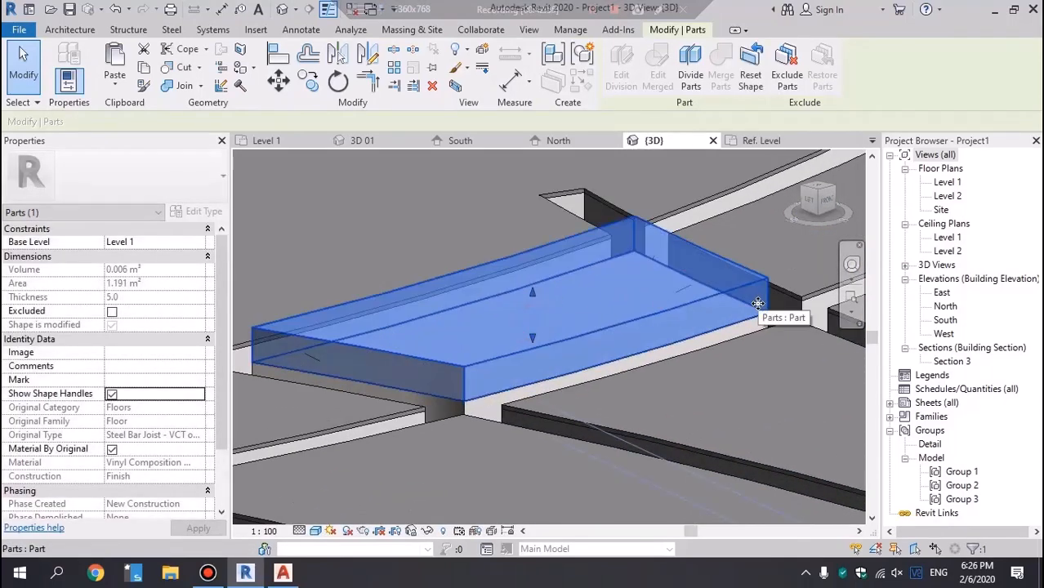
Step: Show the shape handles of the part in the grid cell farthest from the small solid block and stretch its top face upward
scroll(758, 302, down, 3)
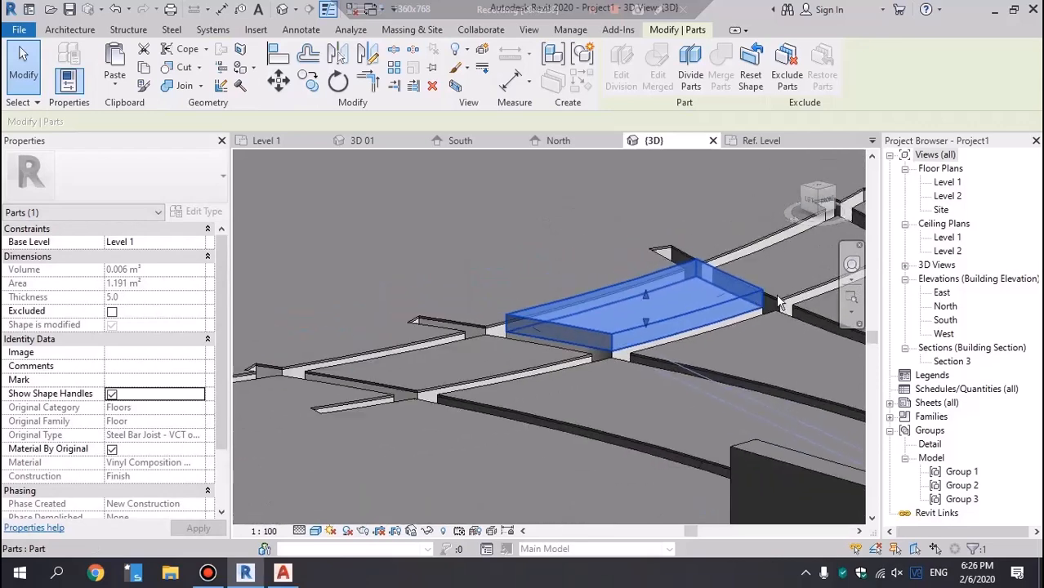
middle_drag(758, 303, 565, 352)
click(613, 325)
scroll(622, 325, up, 4)
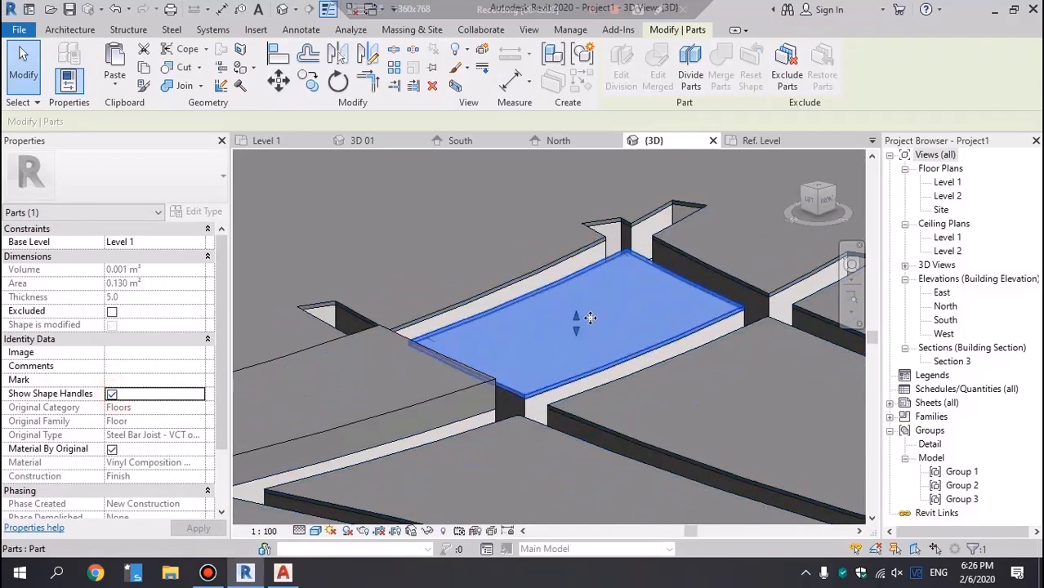
drag(576, 314, 576, 256)
scroll(653, 288, down, 3)
scroll(686, 291, down, 1)
middle_drag(482, 374, 575, 370)
Step: Stretch the top face of the part in the grid cell nearest the small solid block upward
click(429, 374)
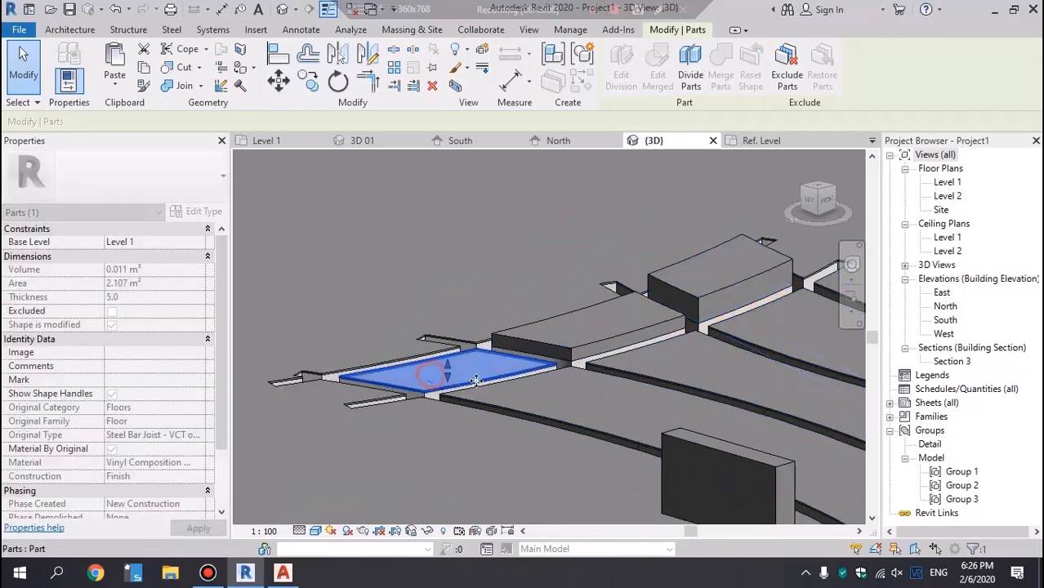
drag(449, 367, 451, 327)
shift+middle_drag(551, 342, 707, 270)
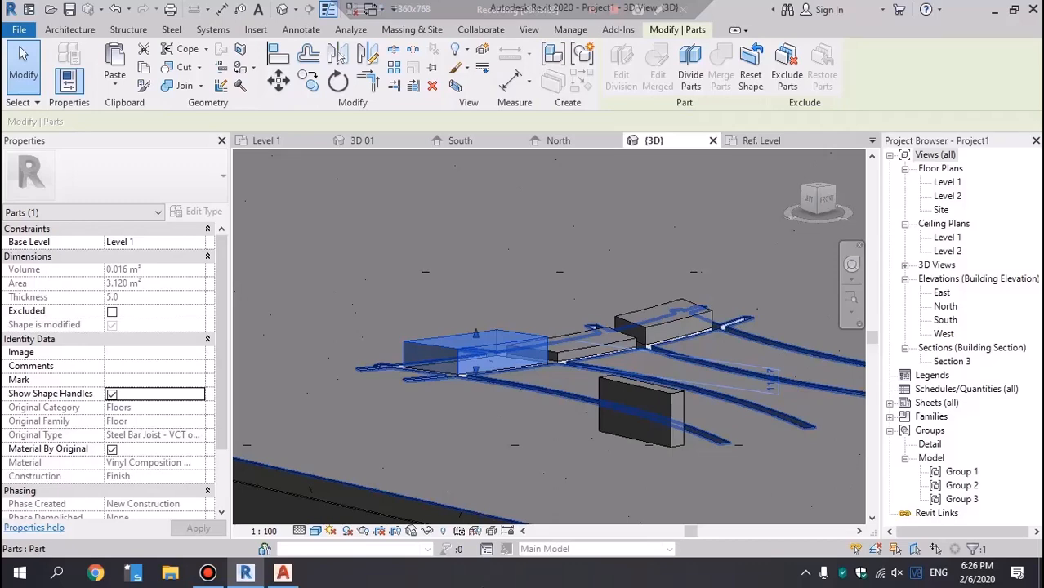
Step: Examine the floor with its carved grid and raised cell parts from a distance and up close
scroll(519, 403, down, 6)
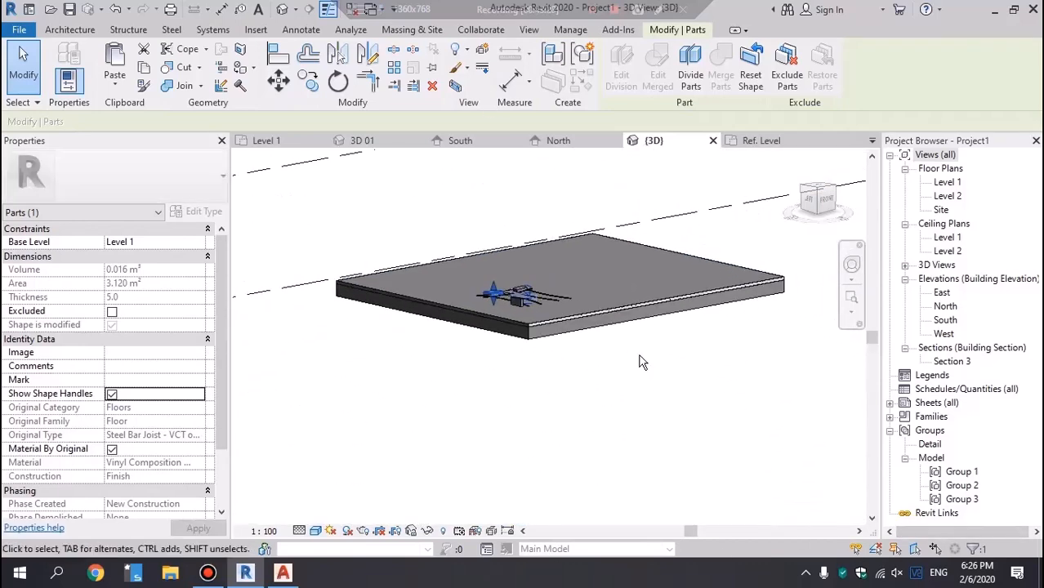
scroll(640, 359, down, 4)
middle_drag(592, 382, 708, 350)
scroll(481, 363, up, 5)
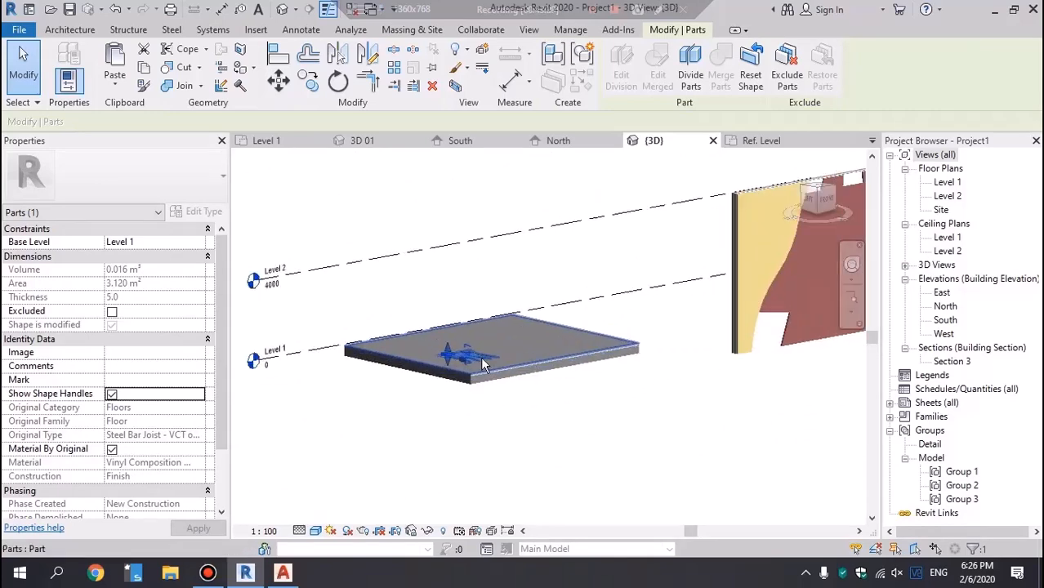
shift+middle_drag(590, 357, 603, 440)
click(610, 447)
scroll(385, 358, up, 8)
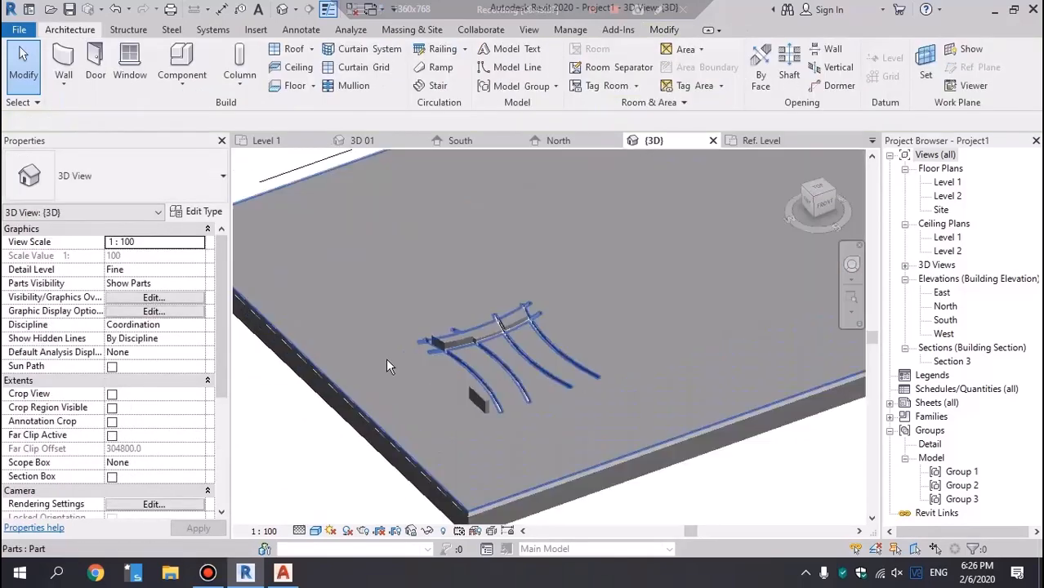
Step: Examine the gaps around the raised grid cells and the floor's thin top finish part in the 3D view
scroll(546, 401, up, 3)
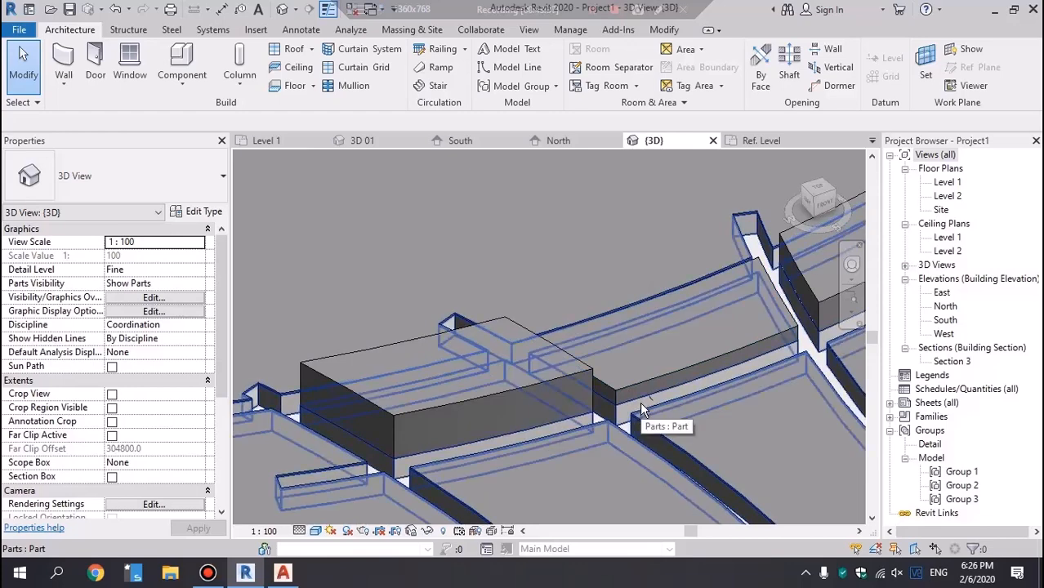
scroll(572, 409, up, 6)
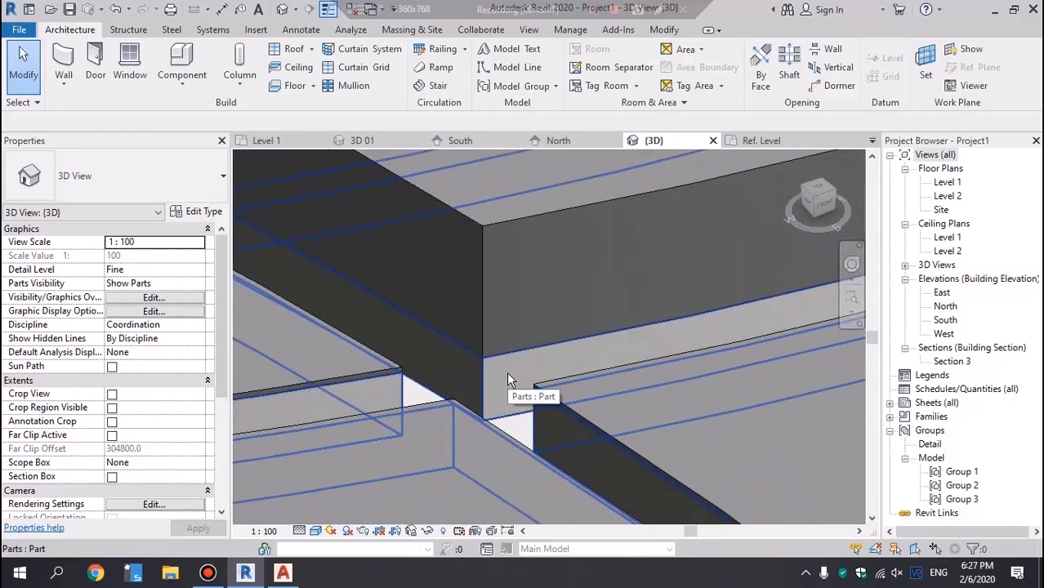
scroll(501, 396, down, 5)
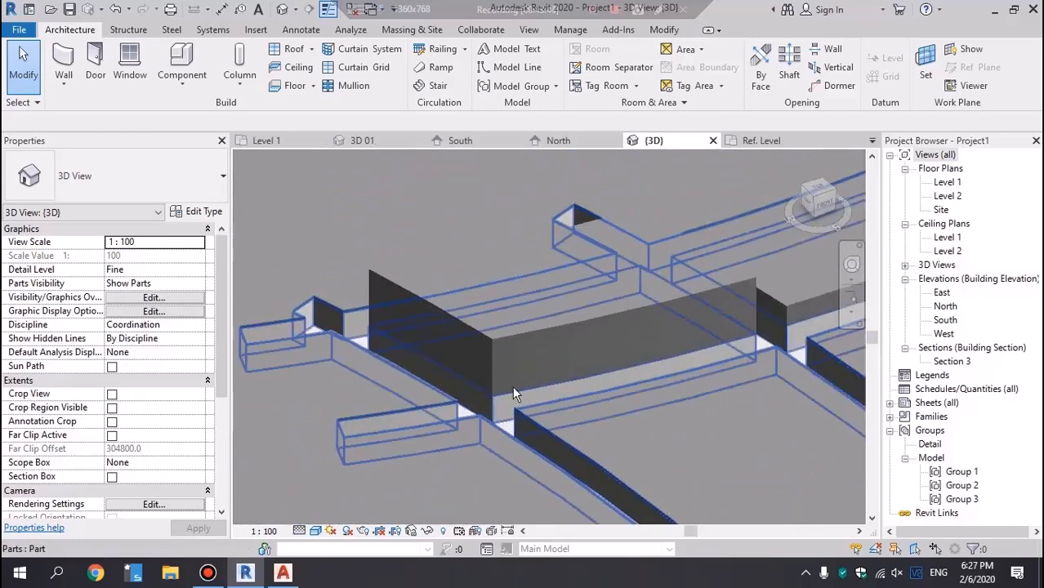
scroll(523, 359, up, 3)
middle_drag(576, 325, 523, 343)
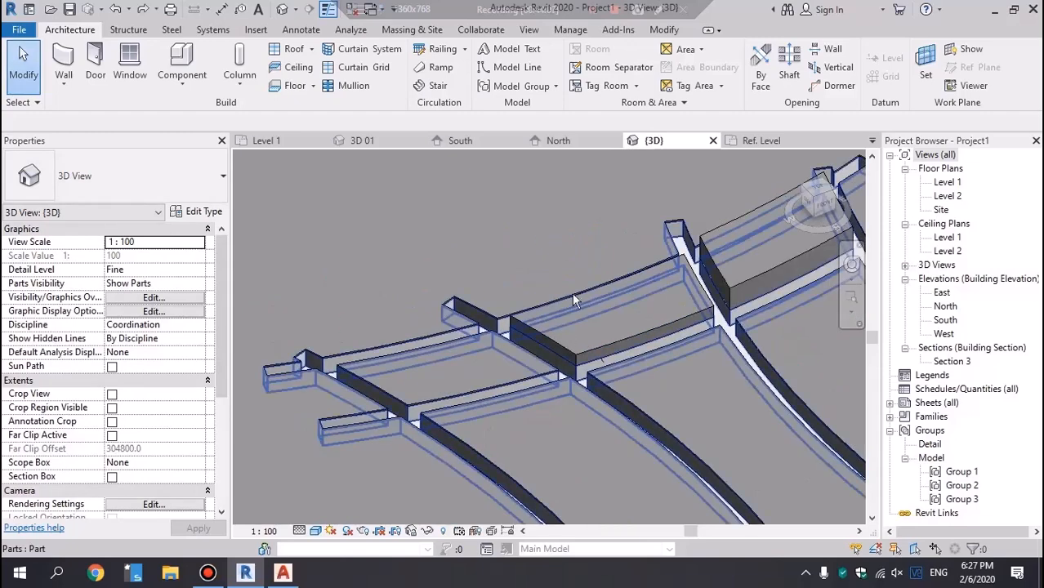
click(403, 254)
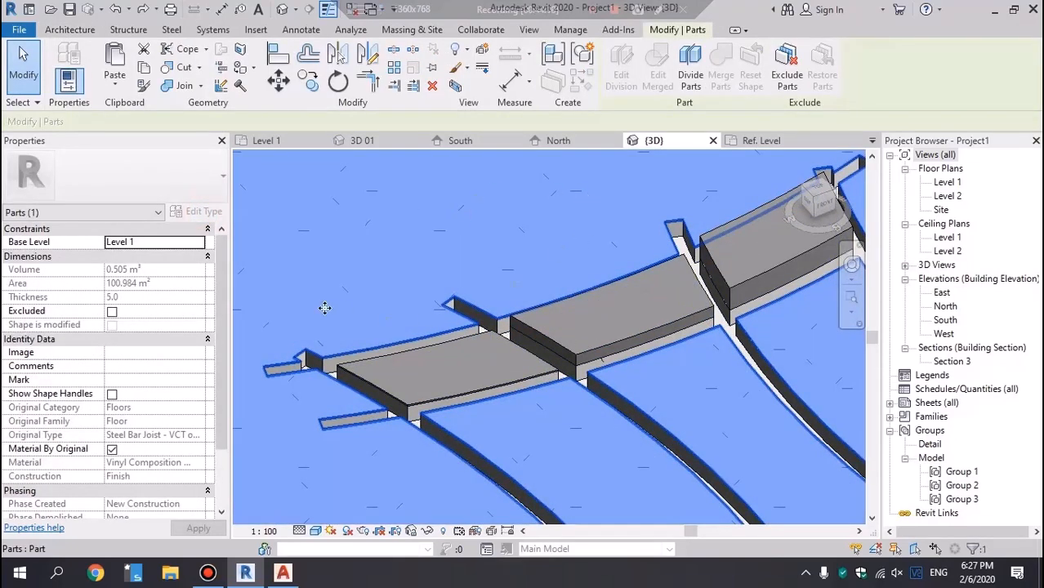
key(Delete)
click(377, 249)
scroll(552, 274, down, 3)
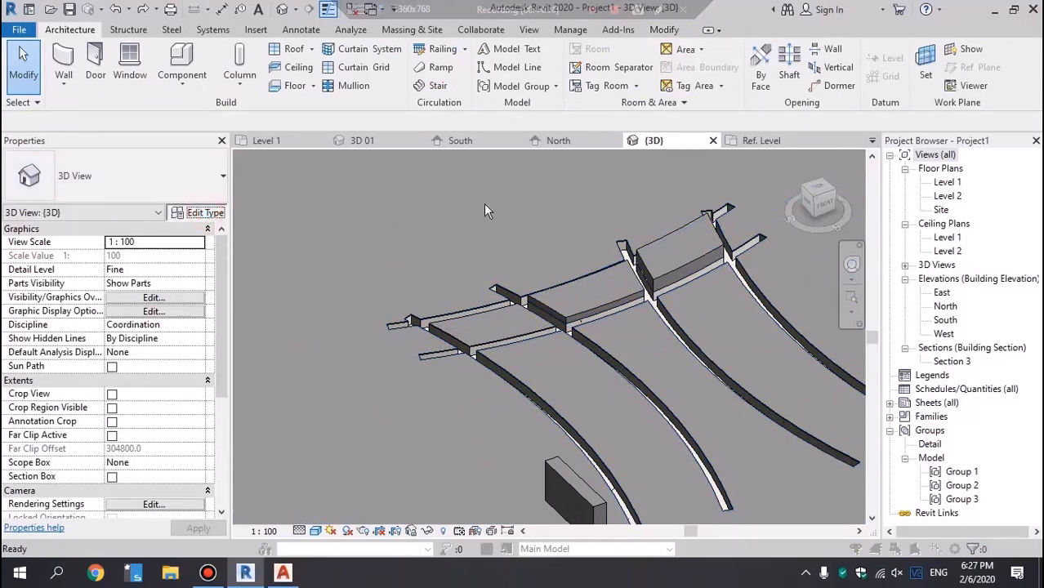
key(Escape)
scroll(715, 363, down, 4)
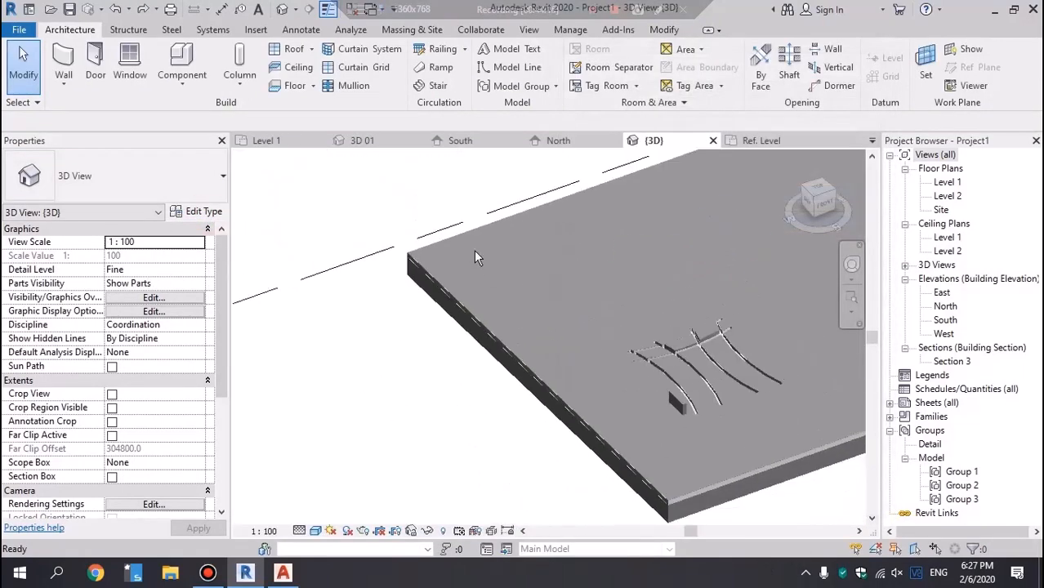
click(279, 219)
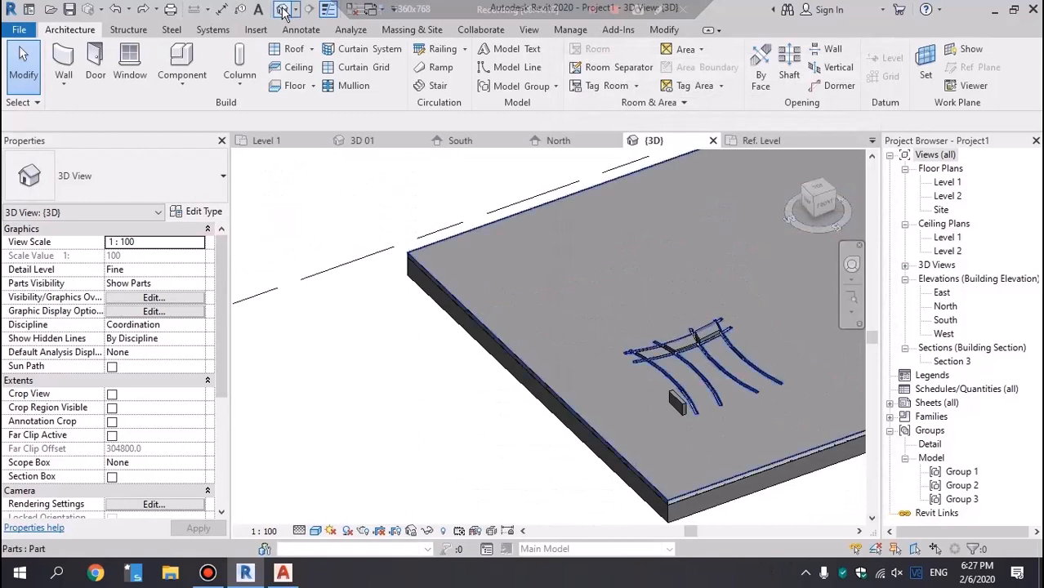
click(458, 297)
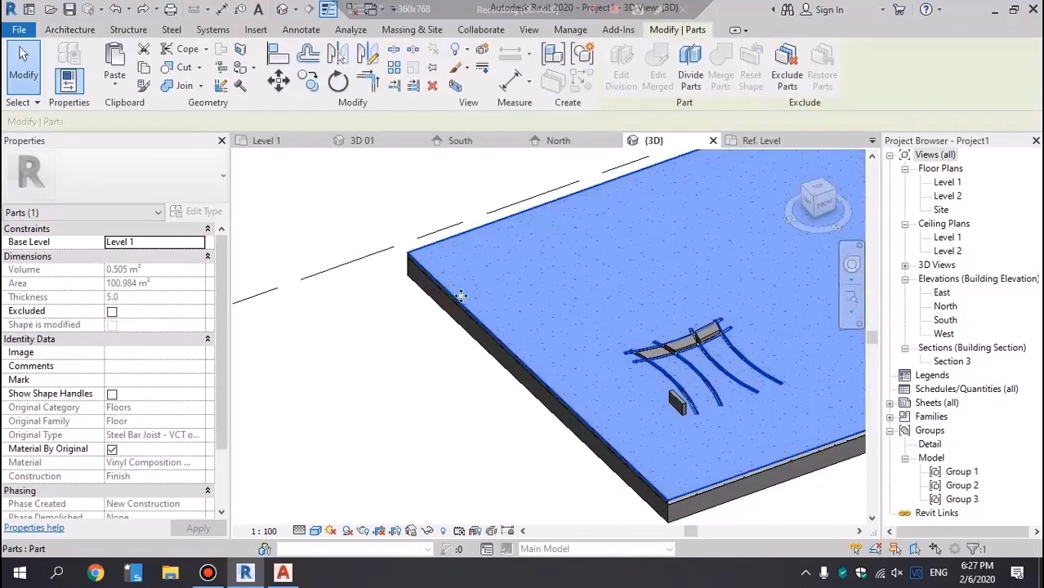
middle_drag(577, 360, 420, 307)
Step: Open the South elevation and set its Parts Visibility to Show Original to expose the original floor
double_click(945, 320)
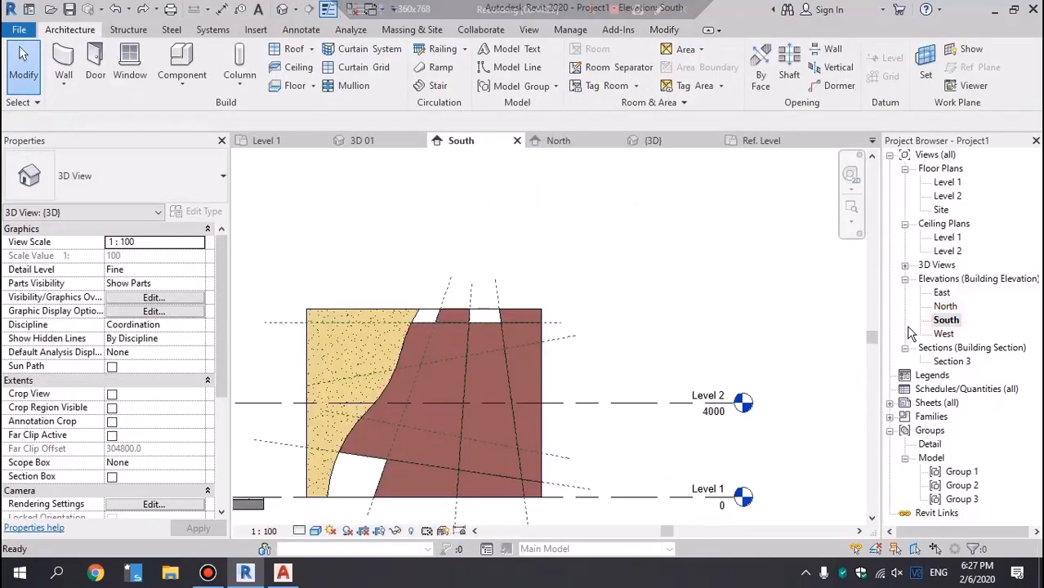
scroll(592, 237, down, 2)
click(399, 371)
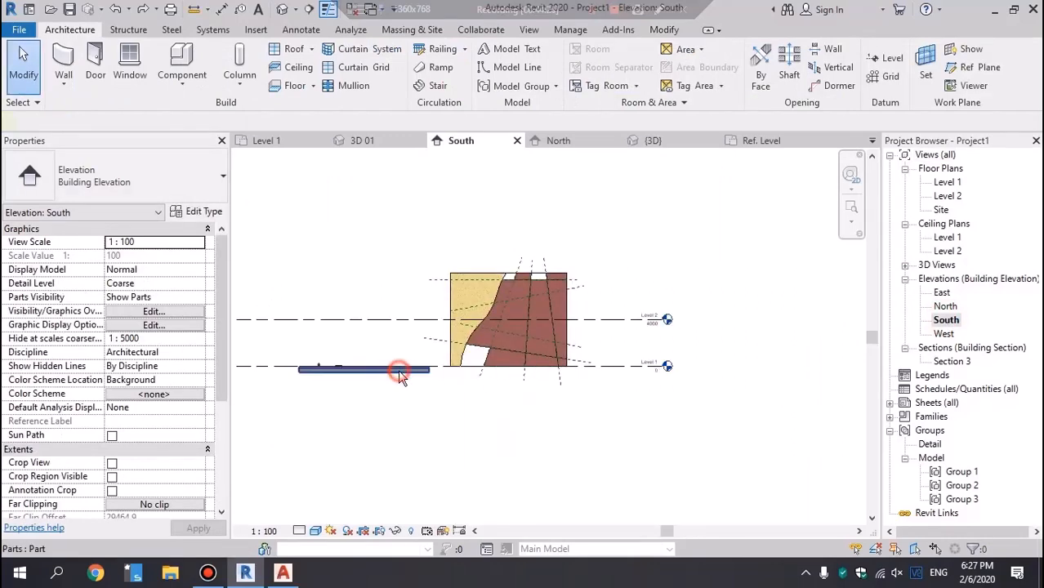
middle_drag(398, 369, 498, 362)
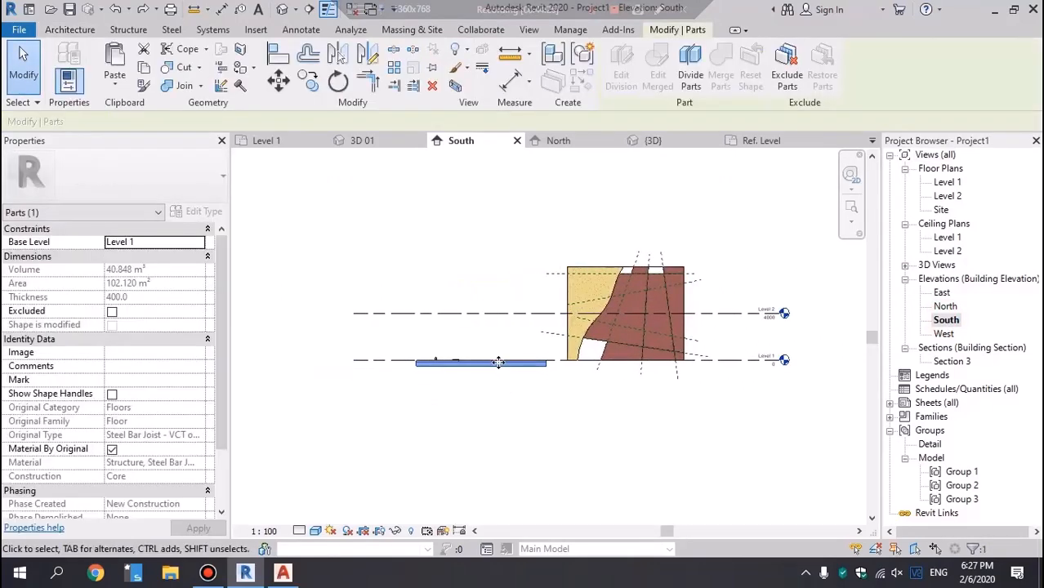
scroll(498, 362, up, 5)
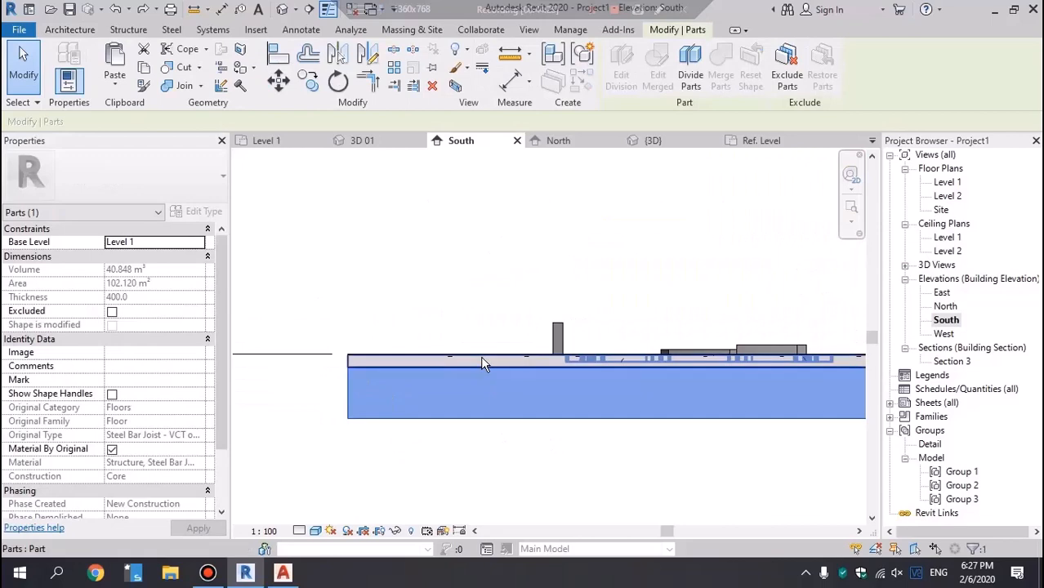
click(344, 261)
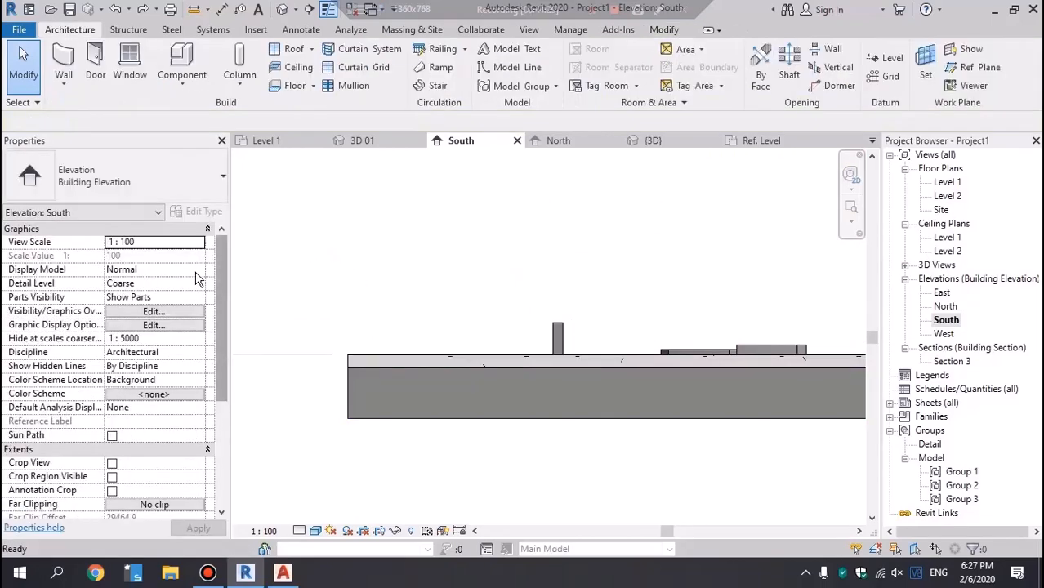
click(353, 387)
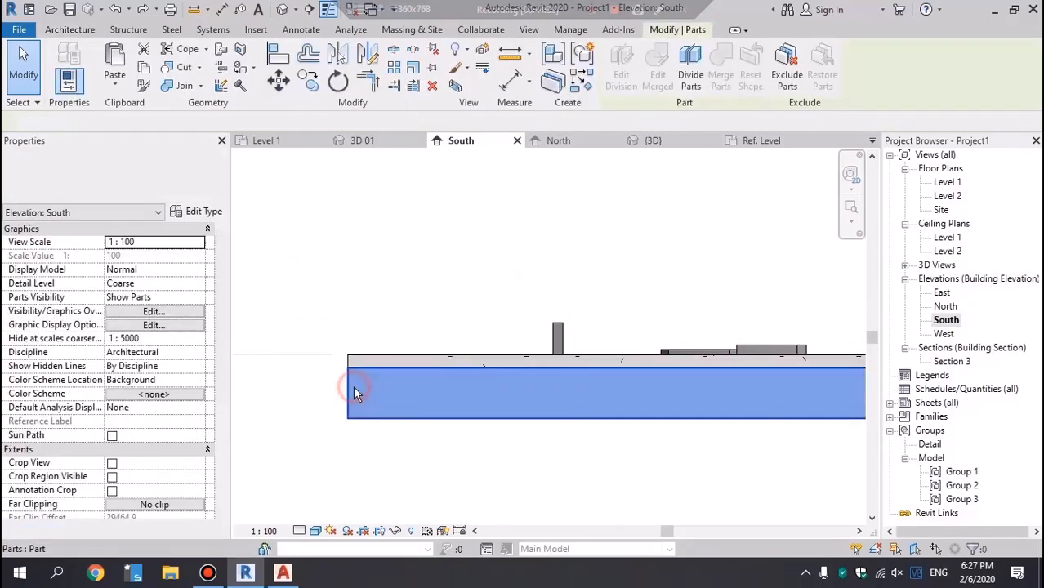
click(279, 251)
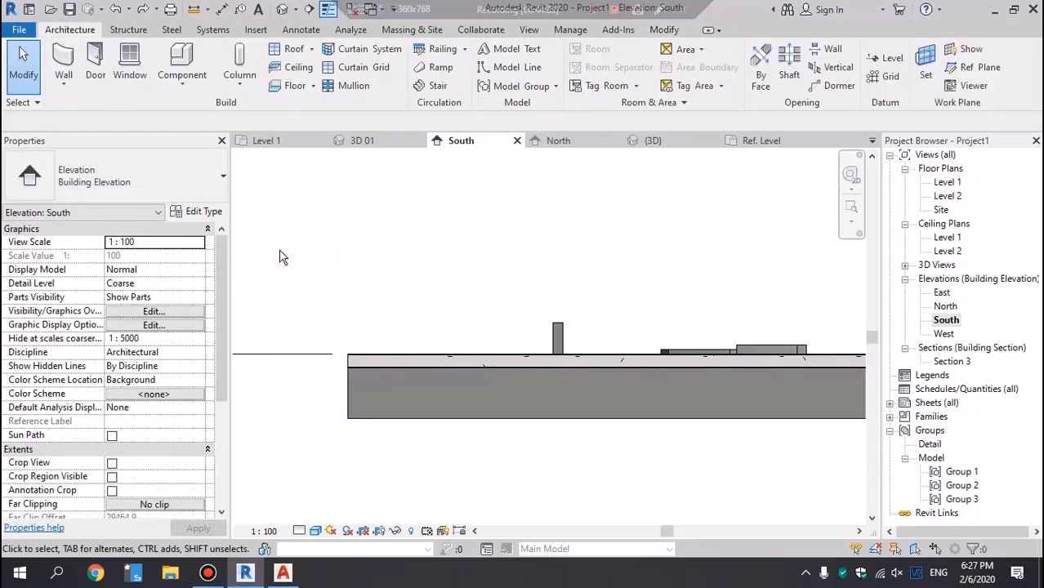
click(189, 299)
click(155, 320)
click(404, 290)
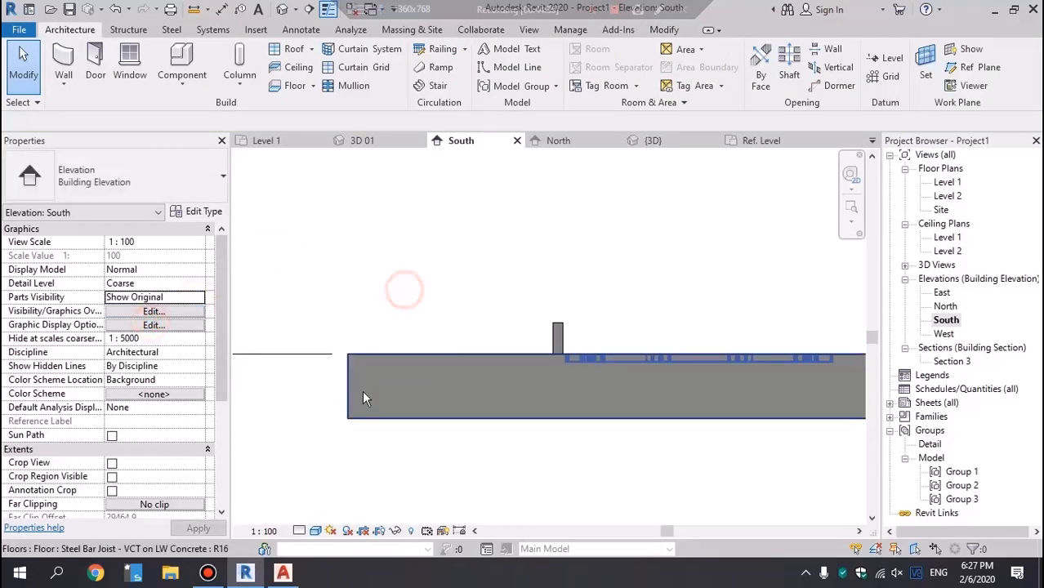
Step: Insert a new layer with a thickness of 50 in the layer structure of the original floor's type
click(365, 397)
middle_drag(695, 369, 631, 315)
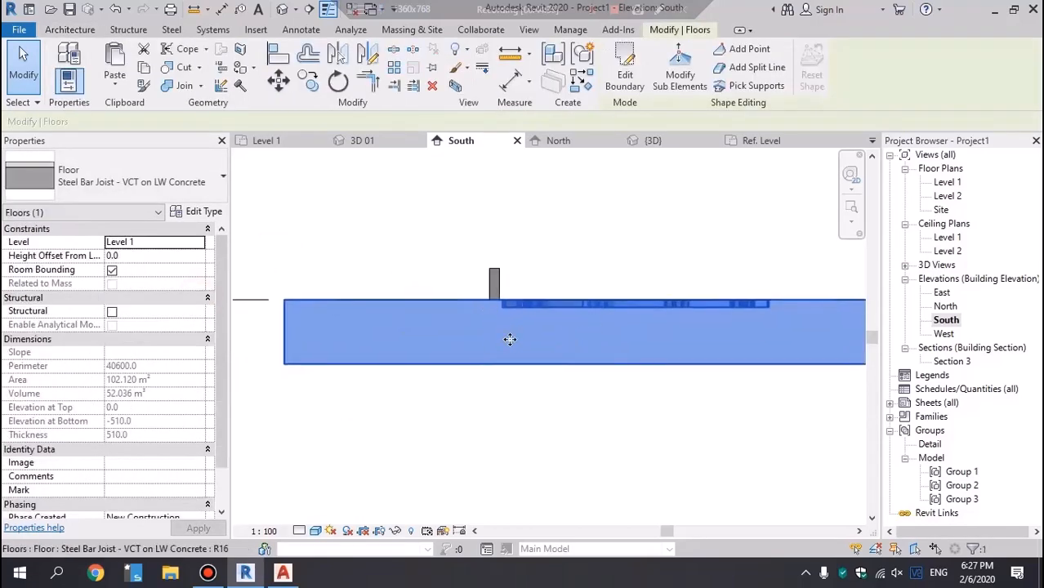
click(200, 212)
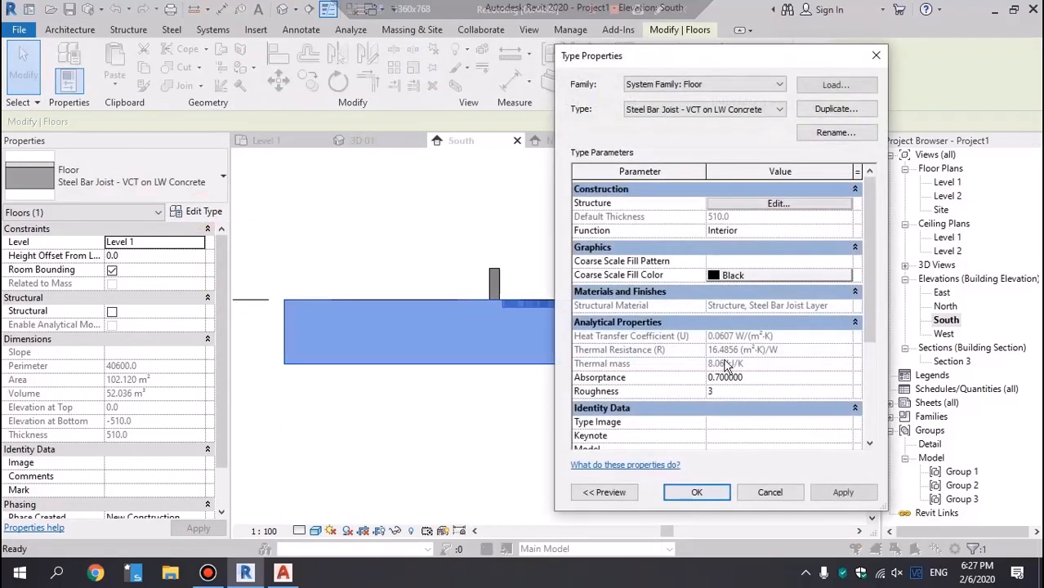
click(756, 204)
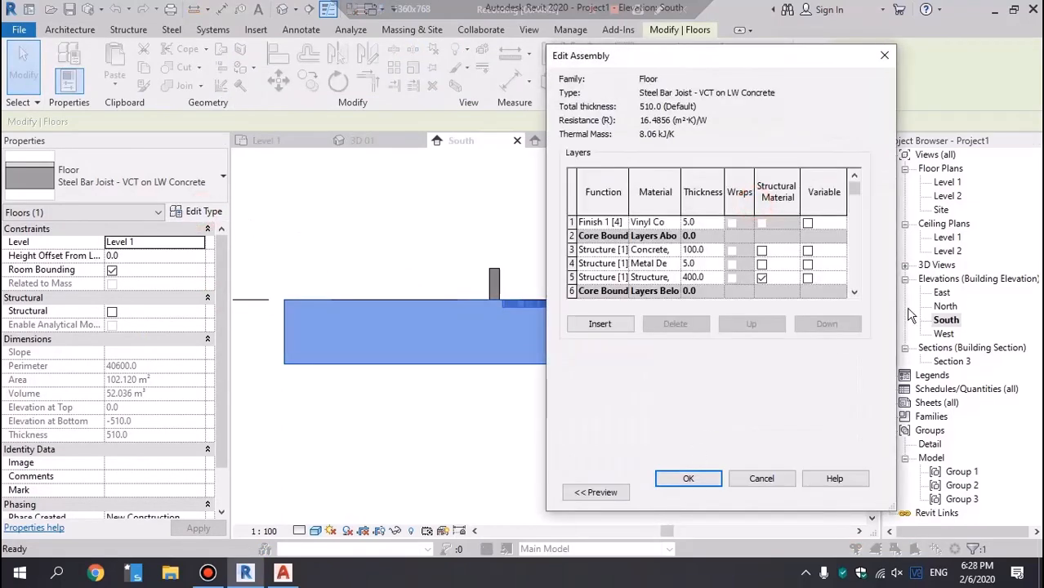
click(707, 223)
click(614, 323)
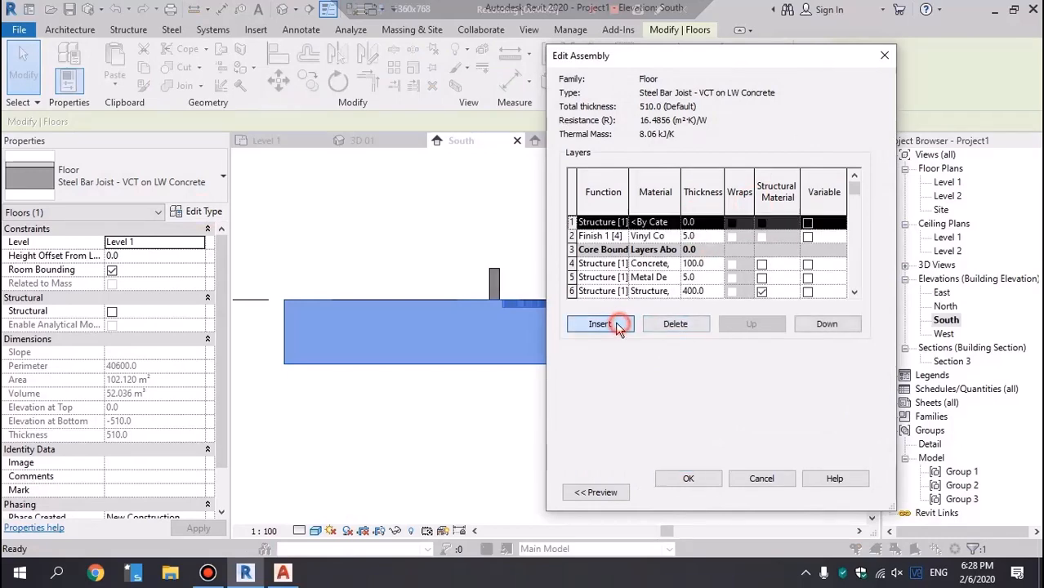
click(707, 223)
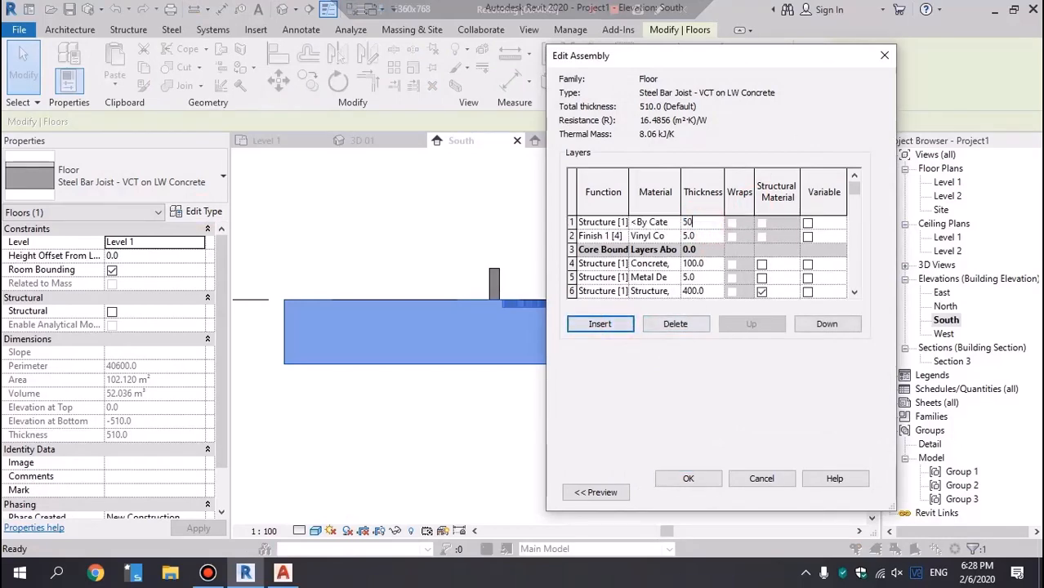
Step: Place the new layer between the vinyl finish and the upper core boundary, and apply the changed floor type
click(824, 324)
click(837, 326)
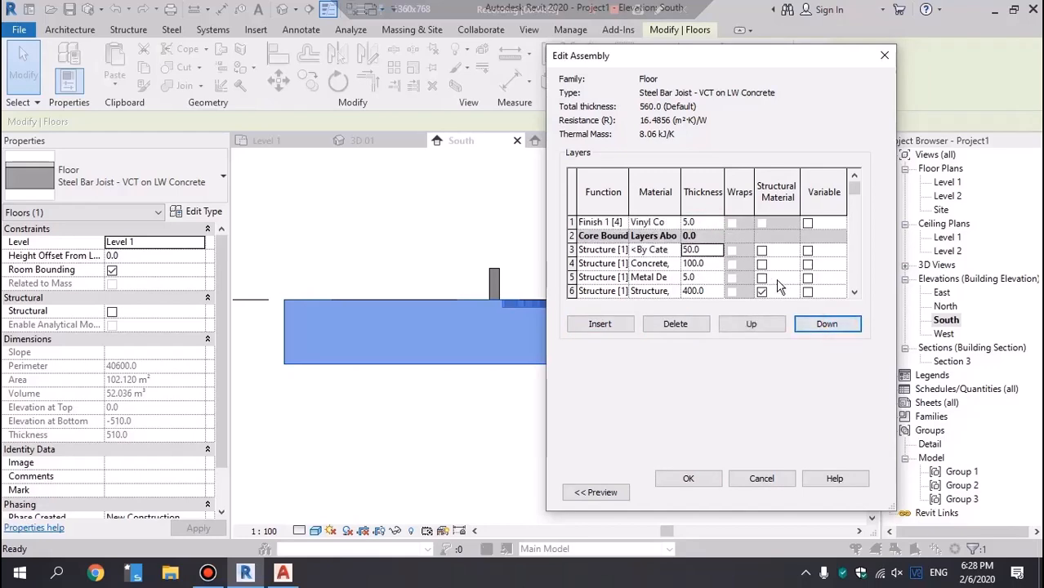
click(751, 325)
click(687, 478)
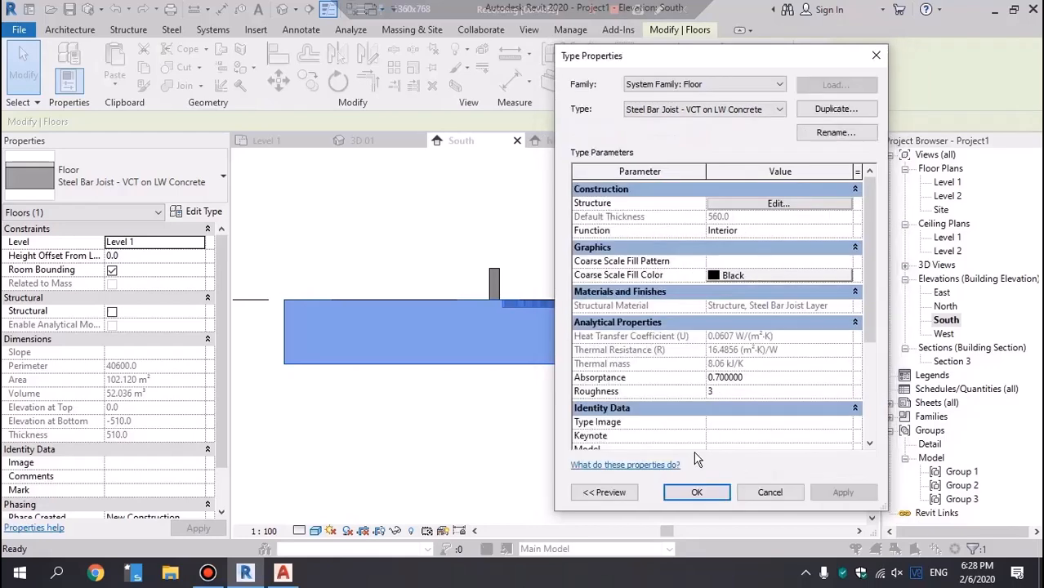
click(698, 492)
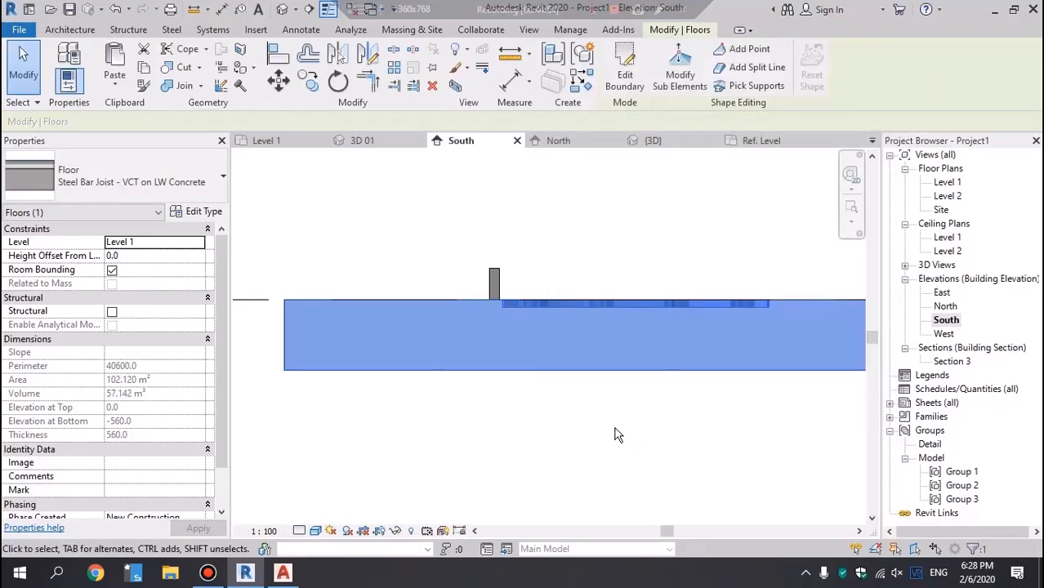
click(614, 429)
Step: Return to the 3D view and select the new 50 mm layer's part beneath the raised block in the middle grid cell
click(282, 9)
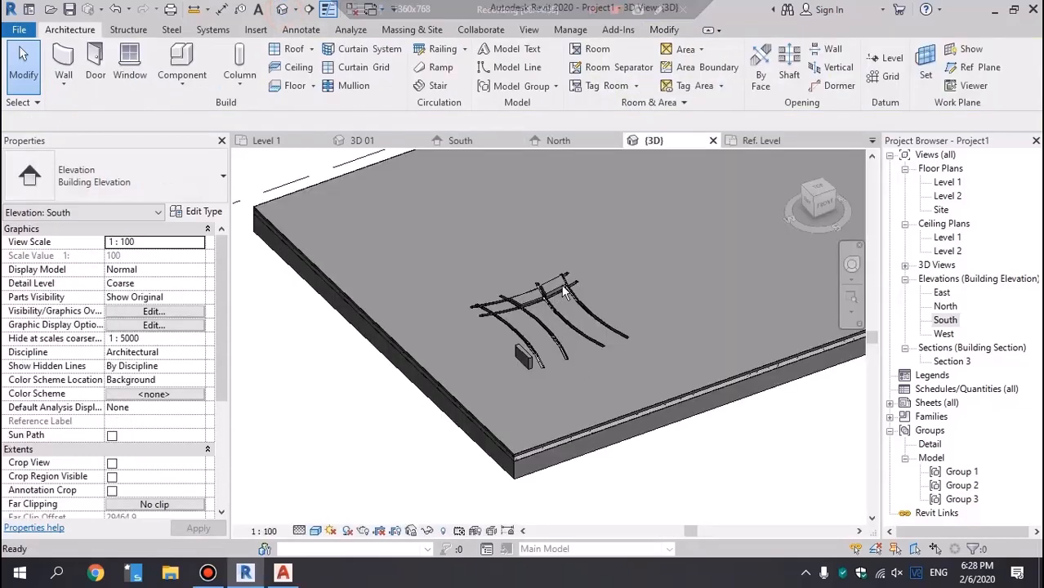
scroll(563, 292, up, 10)
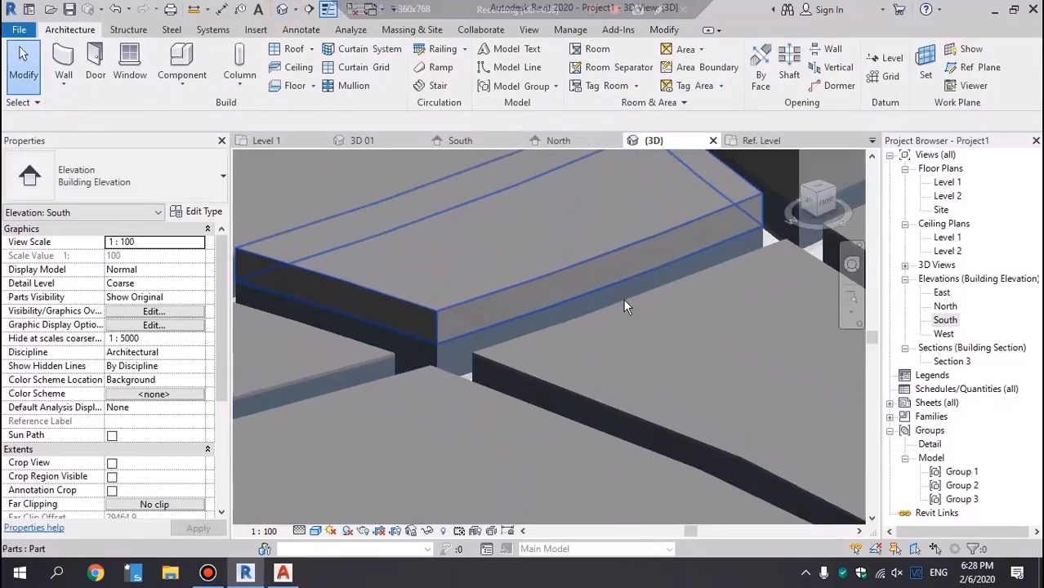
shift+middle_drag(623, 307, 543, 327)
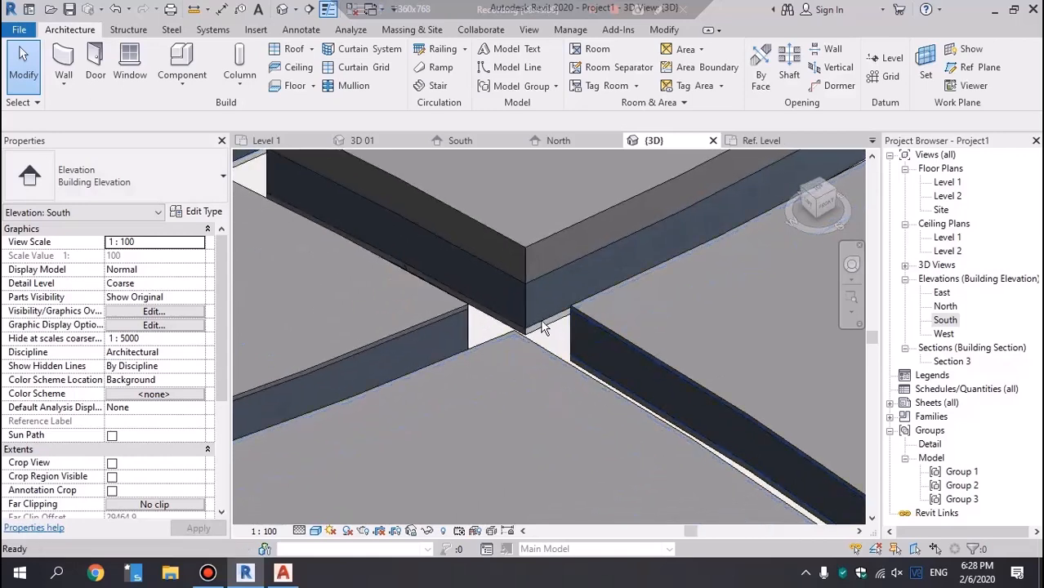
click(527, 300)
click(523, 256)
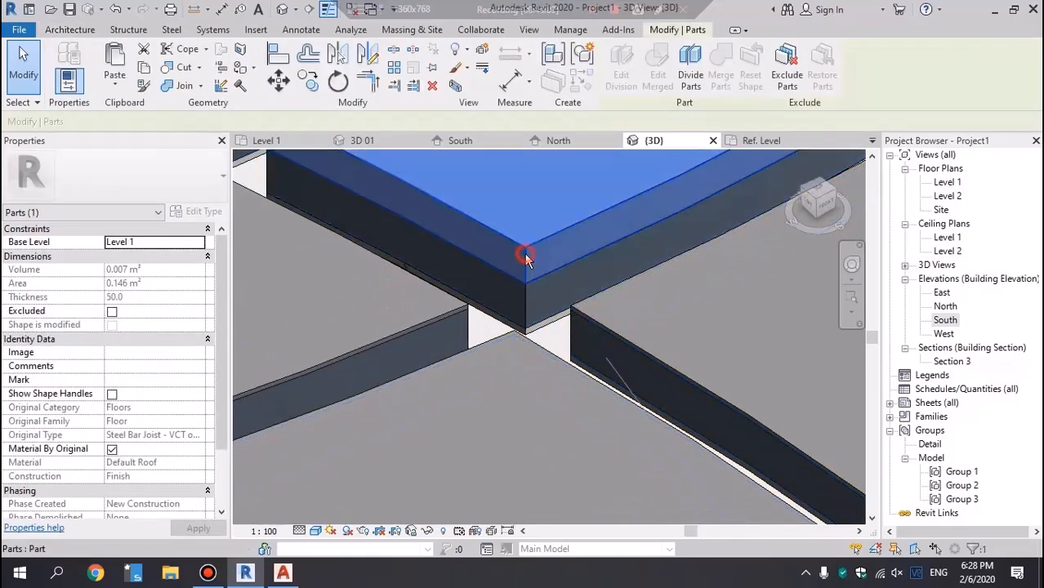
click(532, 304)
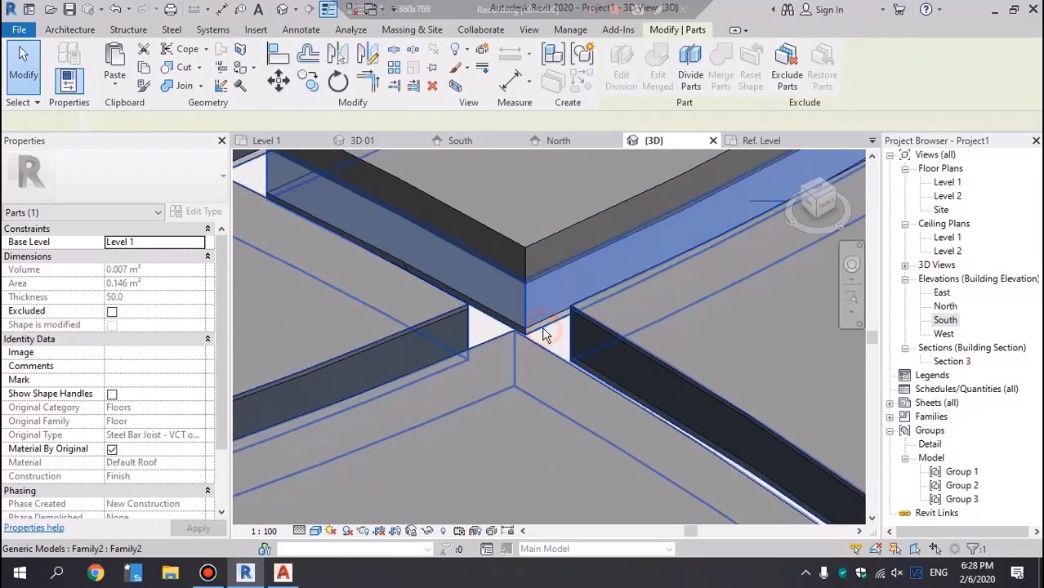
click(543, 328)
click(533, 298)
scroll(531, 375, down, 5)
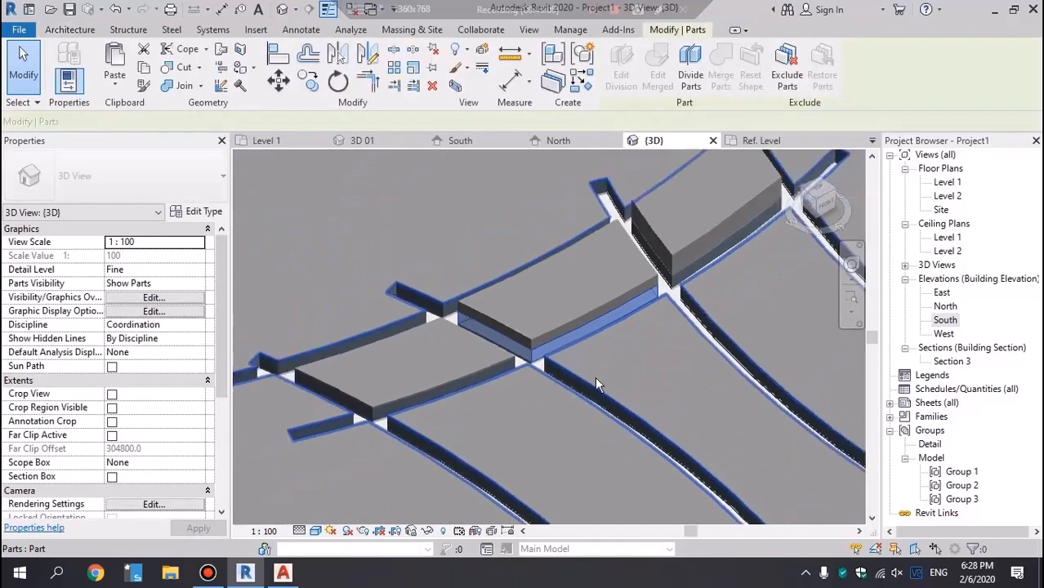
Step: Show the shape handles of the middle cell's 50 mm layer part and stretch its top face upward into a tall block
shift+middle_drag(594, 377, 633, 302)
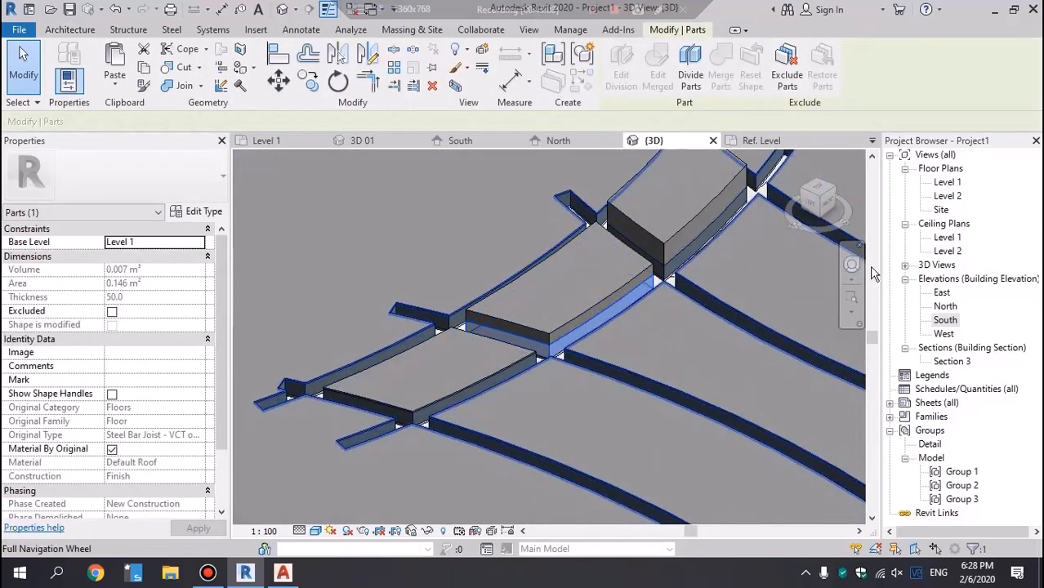
click(112, 394)
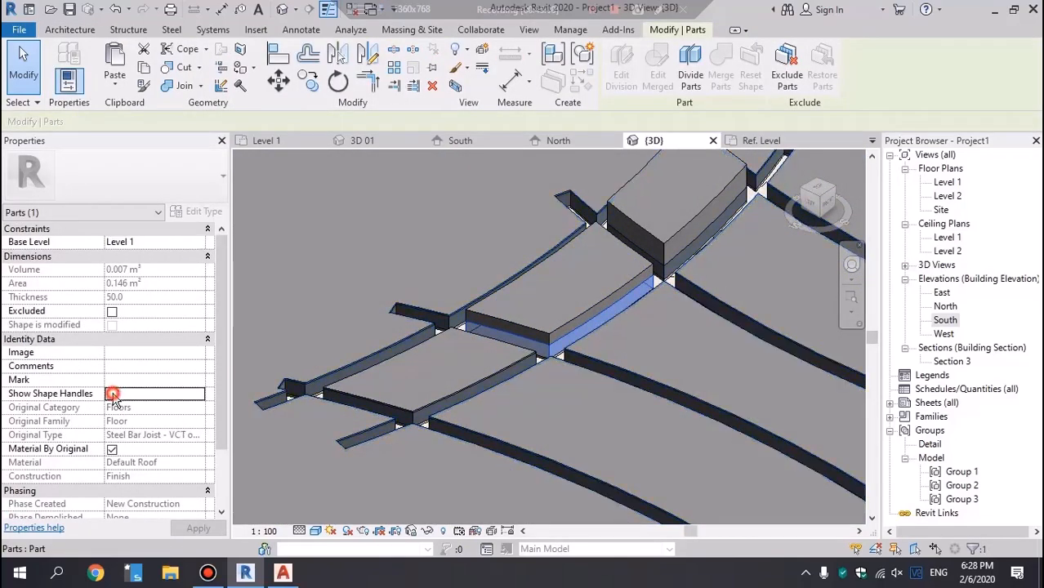
shift+middle_drag(727, 320, 728, 287)
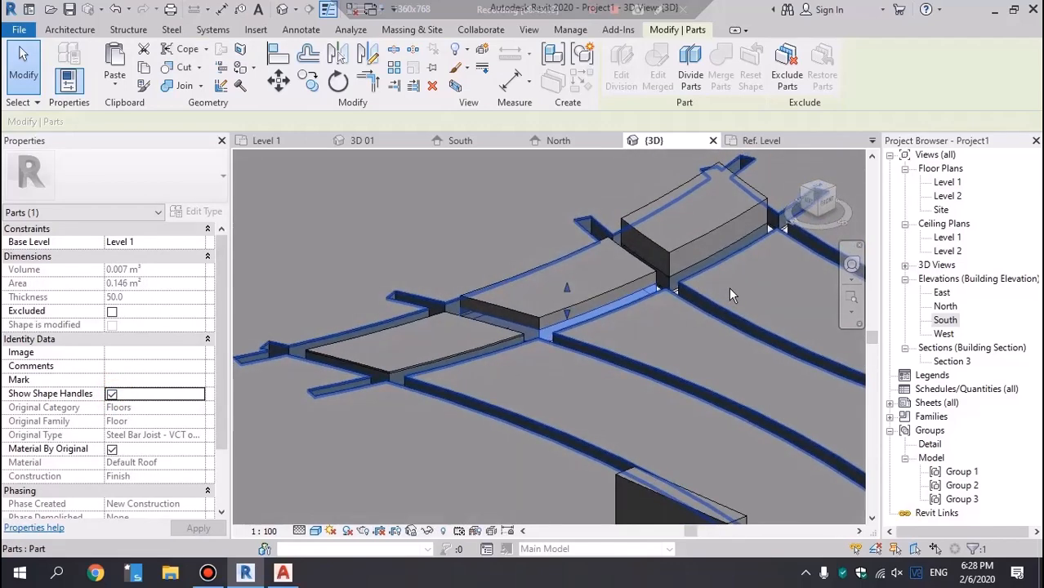
scroll(527, 238, up, 2)
drag(588, 318, 587, 236)
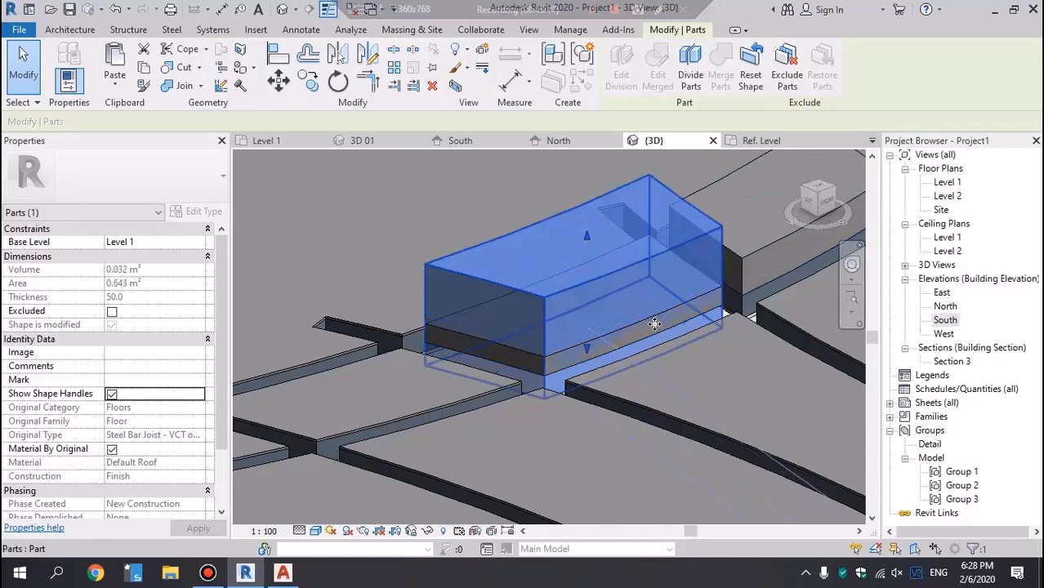
Step: Stretch the middle cell's vinyl finish part upward and raise its bottom face to the top of the 50 mm layer's block
key(Escape)
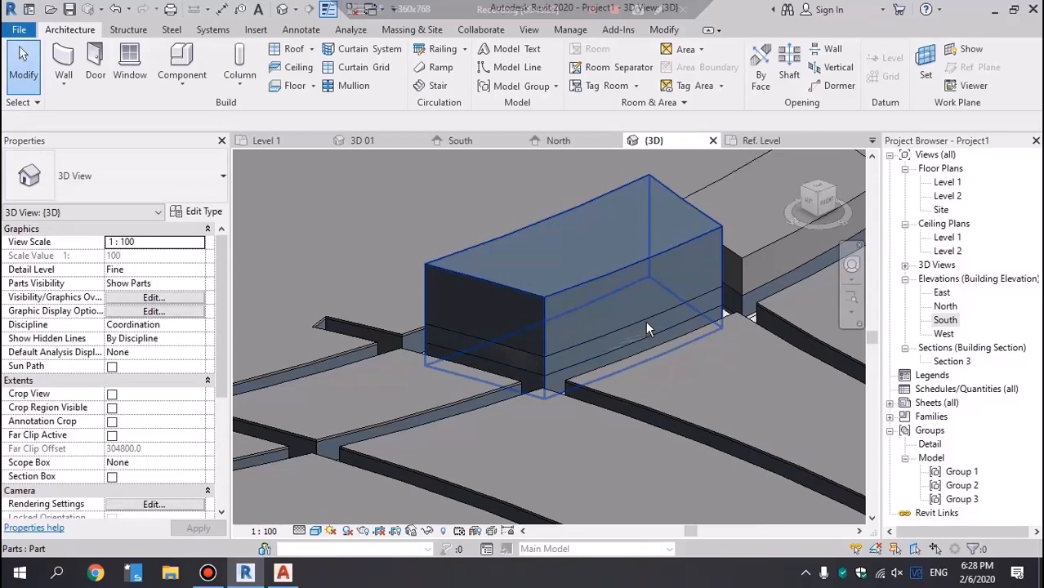
click(645, 321)
drag(582, 295, 586, 196)
click(587, 325)
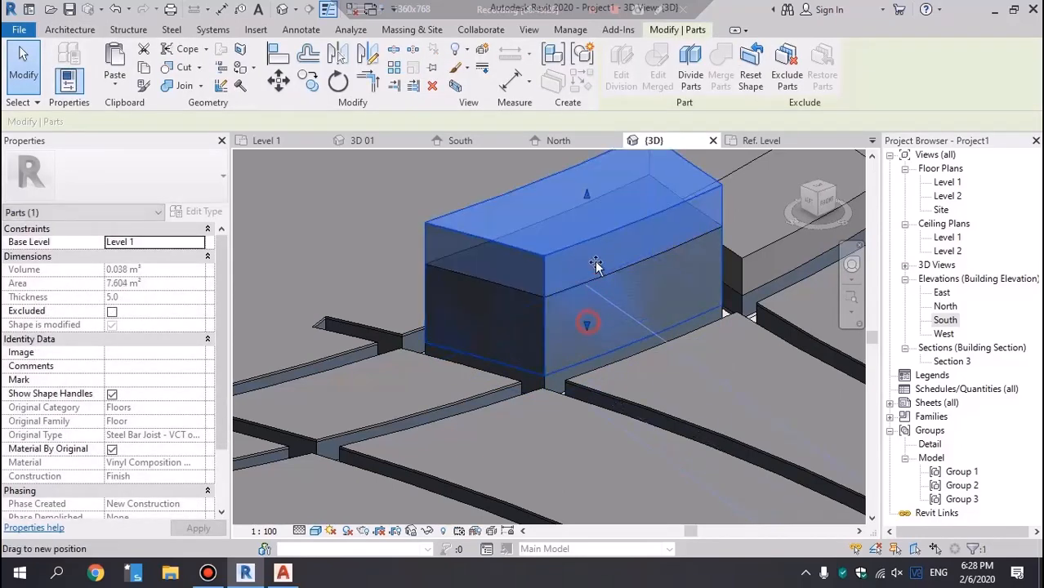
click(588, 324)
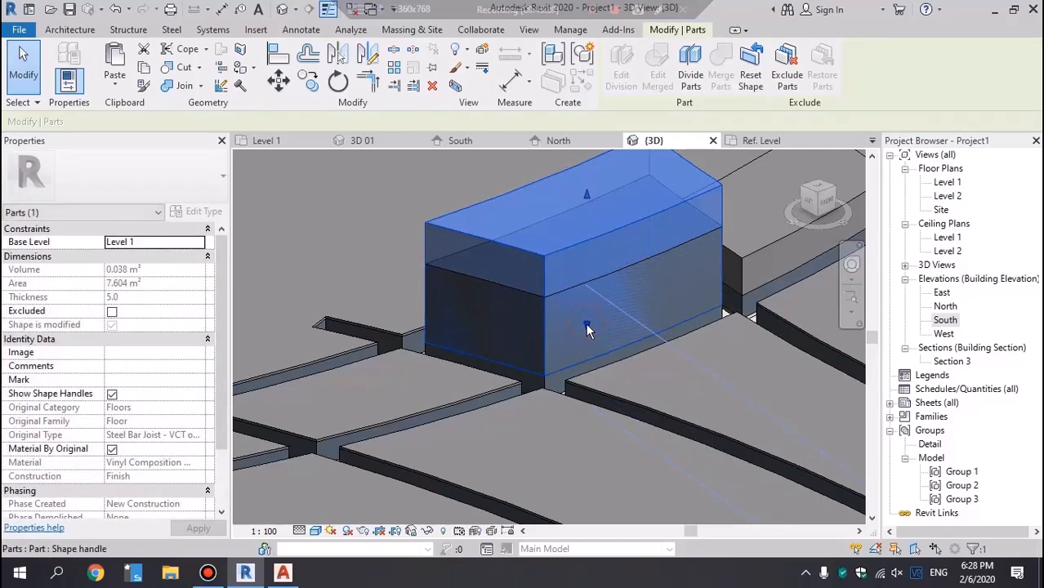
drag(587, 324, 588, 250)
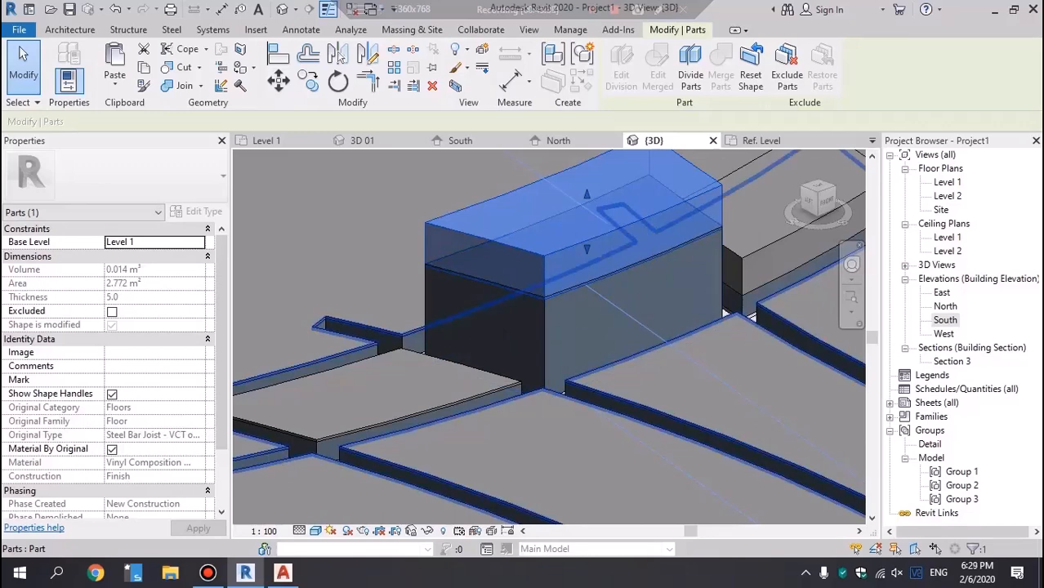
scroll(531, 319, down, 5)
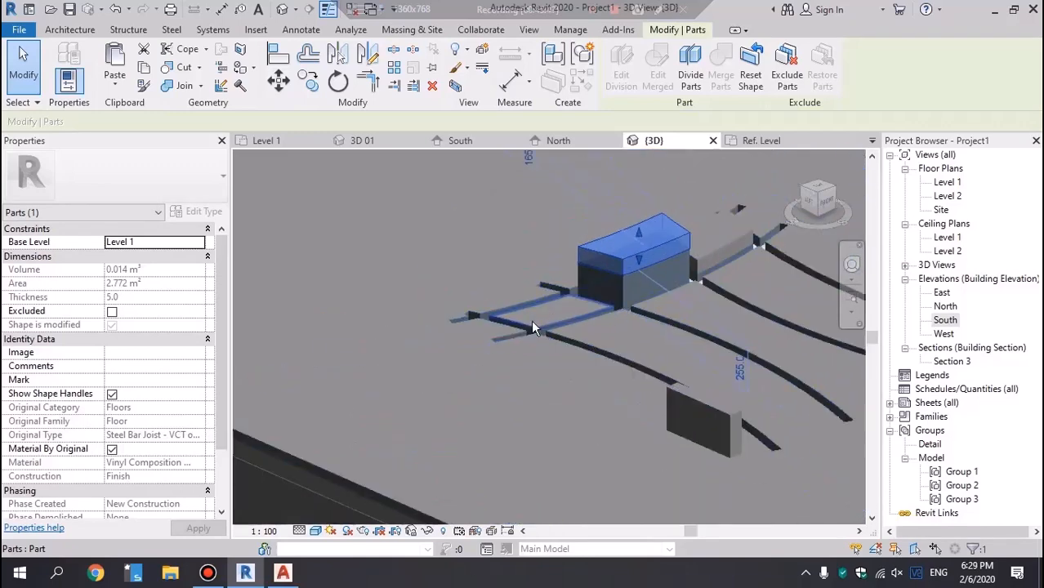
Step: Delete the floor and the wall in the 3D view together with all their dependent parts
click(940, 209)
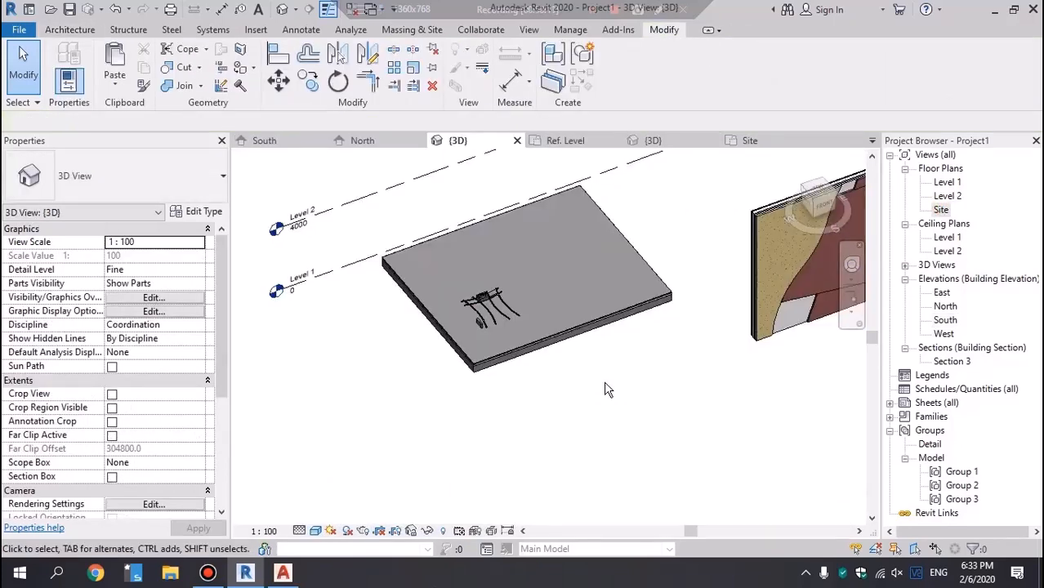
scroll(572, 400, down, 4)
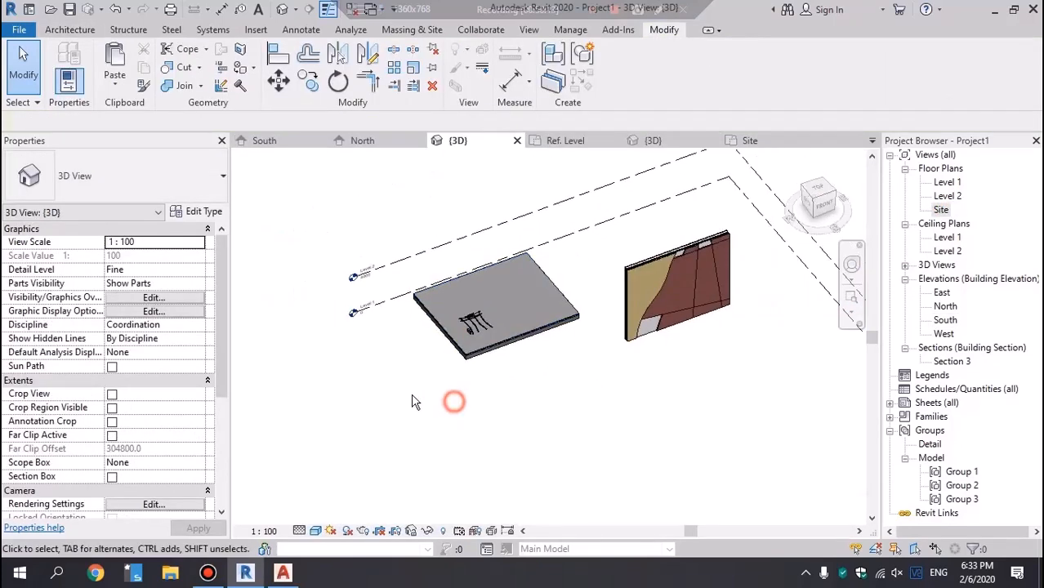
drag(391, 377, 766, 203)
key(Delete)
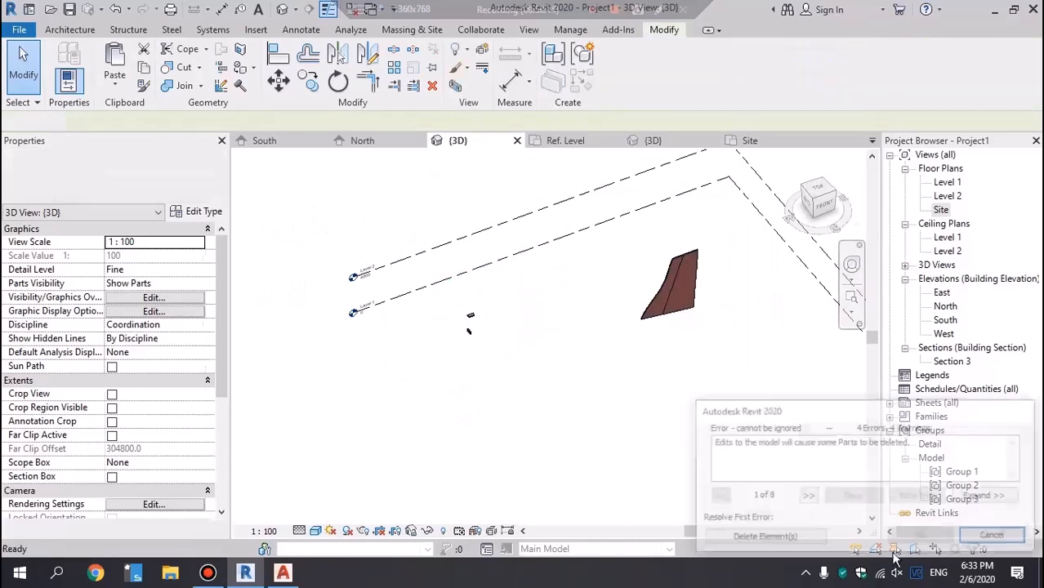
click(763, 537)
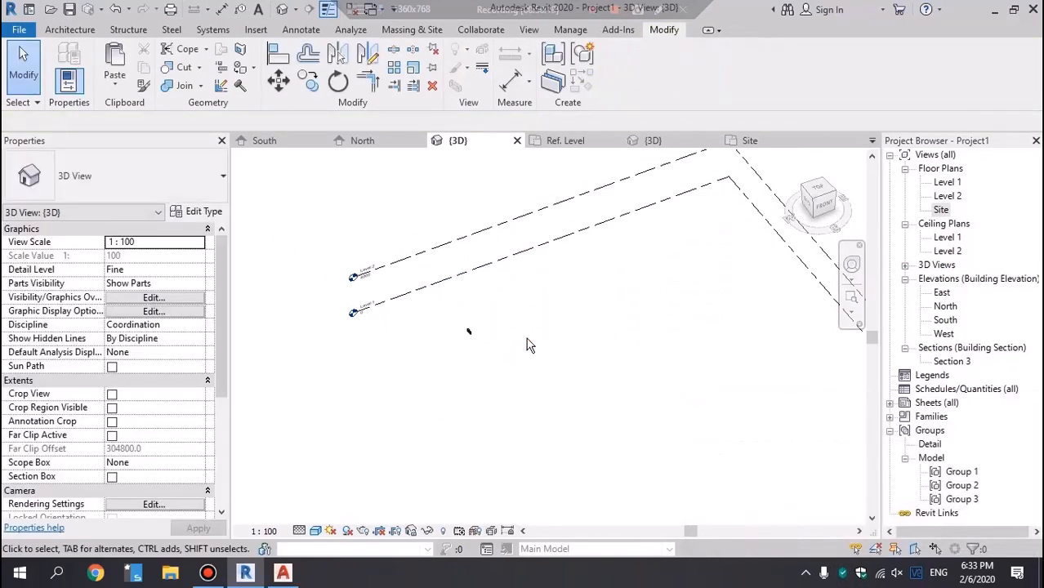
Step: Delete the remaining Family2 generic model so that only the levels are left
drag(433, 355, 504, 330)
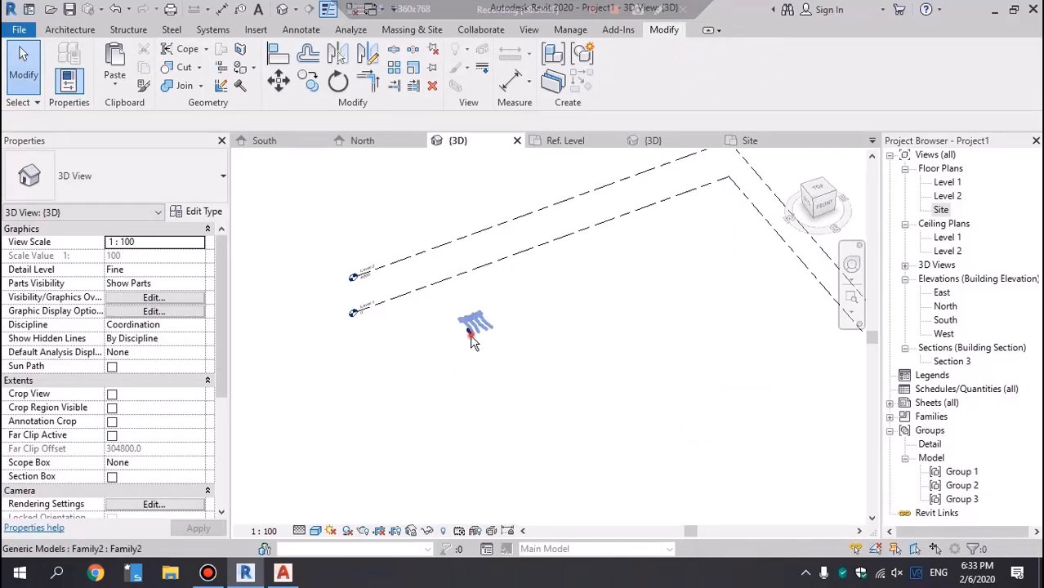
click(469, 332)
scroll(495, 290, up, 3)
middle_drag(462, 210, 608, 263)
Step: Start a new wall on Level 1 using the basic wall type Exterior - EIFS on Mtl Stud
click(70, 29)
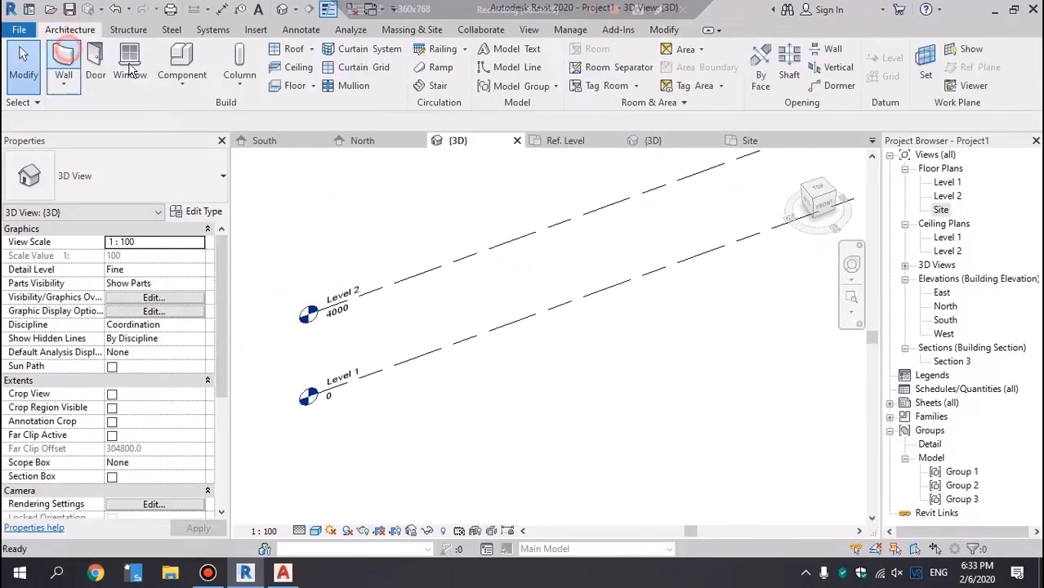
key(w)
key(a)
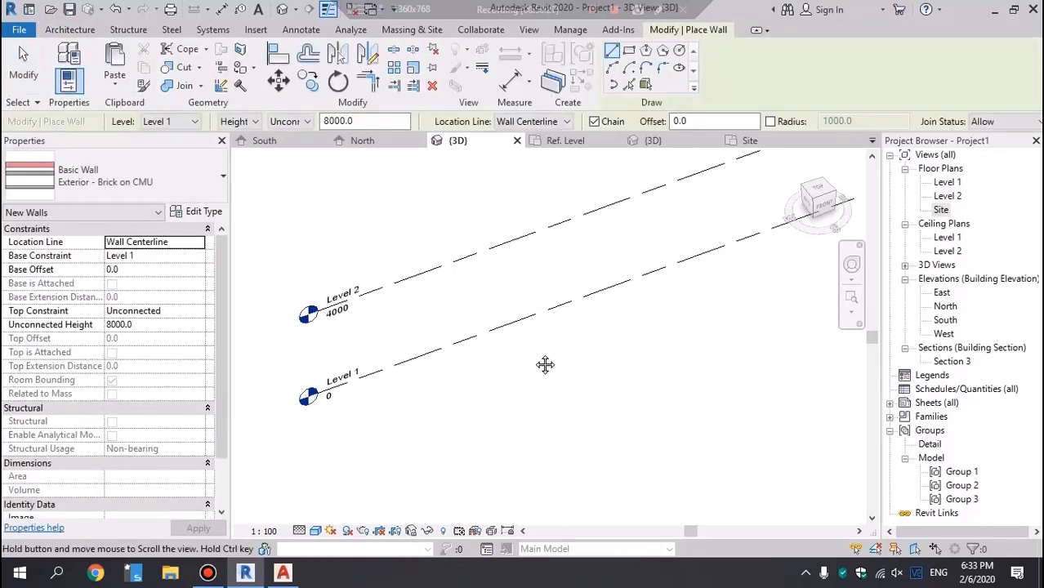
middle_drag(543, 364, 531, 337)
click(125, 180)
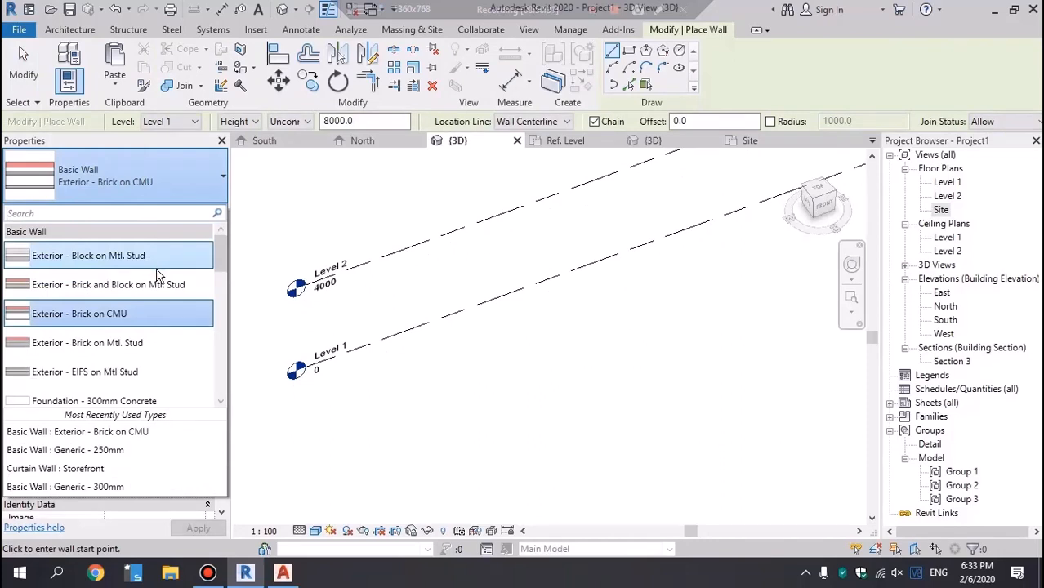
scroll(143, 327, down, 4)
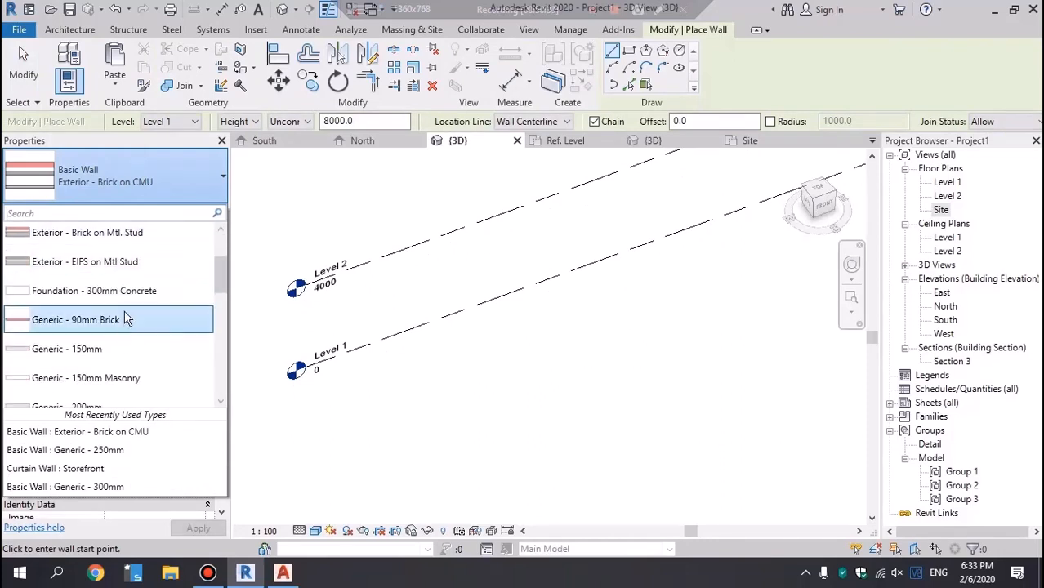
click(118, 261)
click(89, 152)
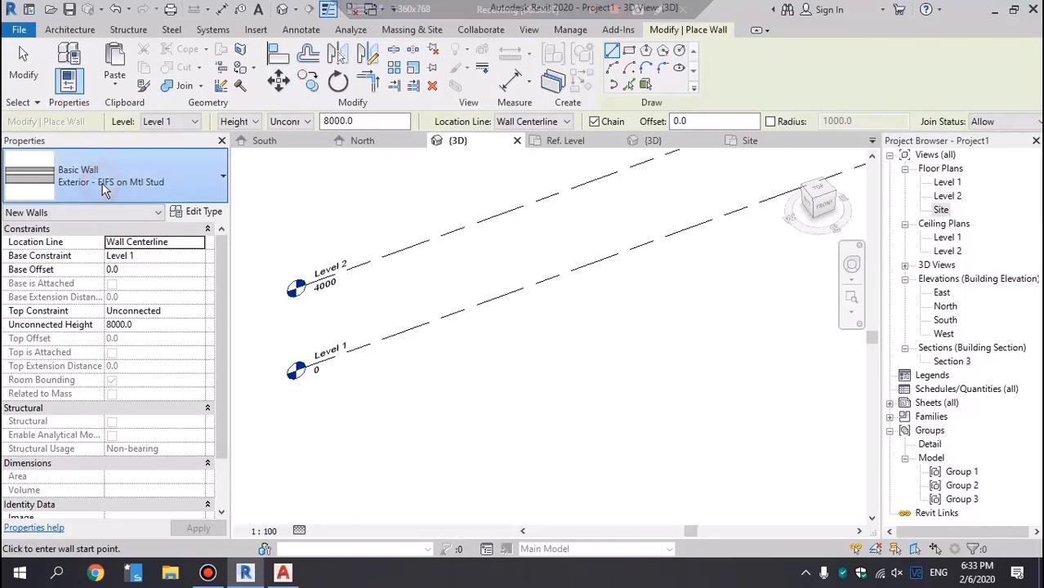
click(107, 182)
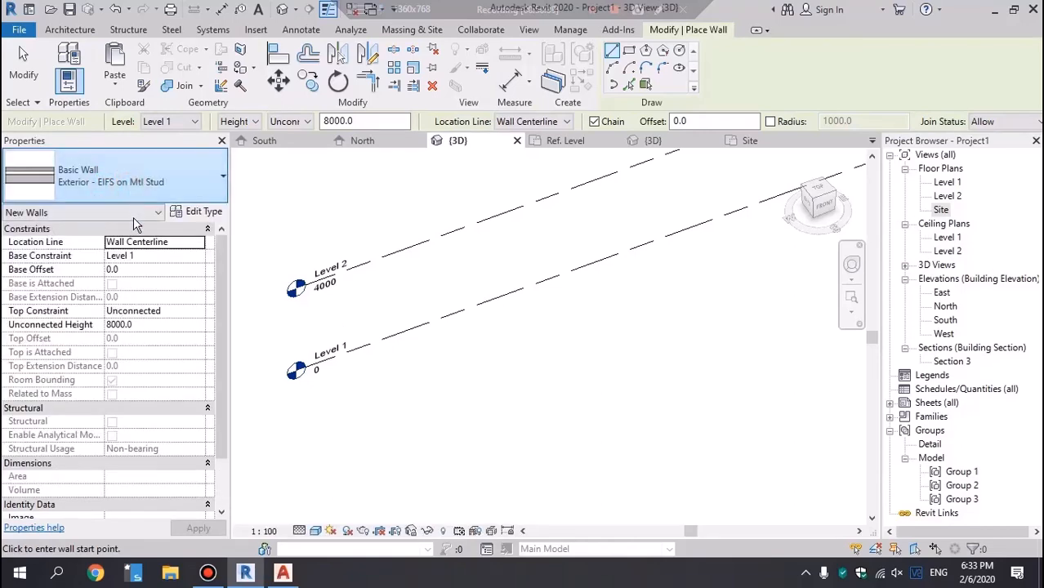
Step: Change the new wall's type to Generic - 250mm and draw one straight wall about 9000 mm long in the 3D view
click(119, 183)
scroll(115, 318, down, 5)
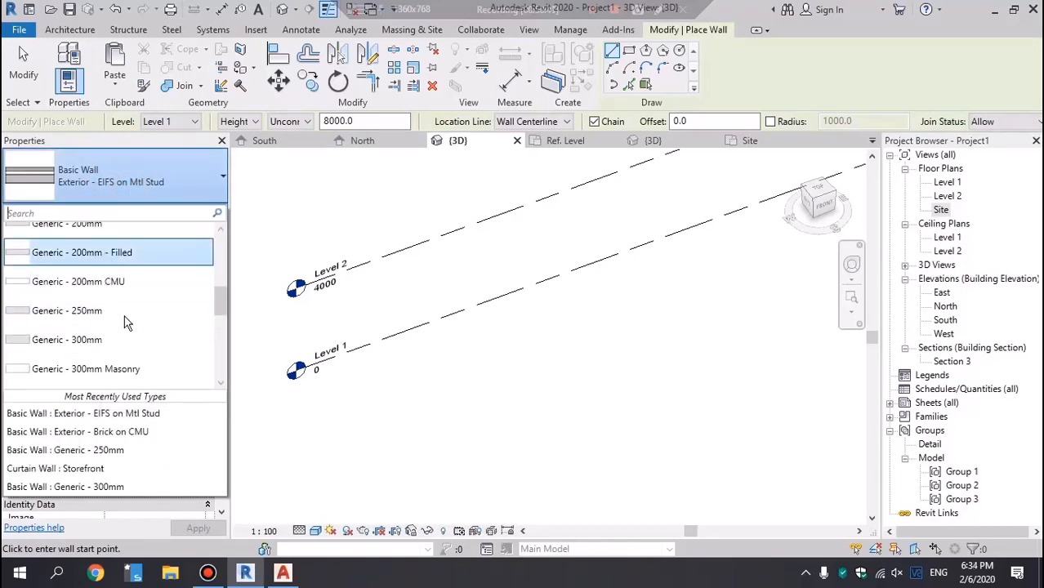
click(115, 310)
click(487, 407)
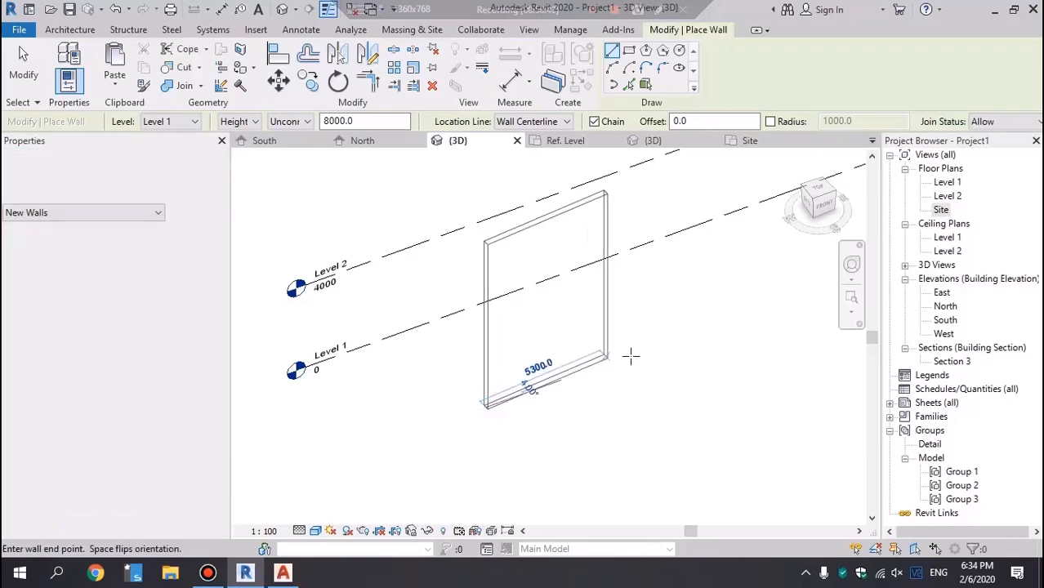
click(690, 322)
scroll(597, 341, down, 2)
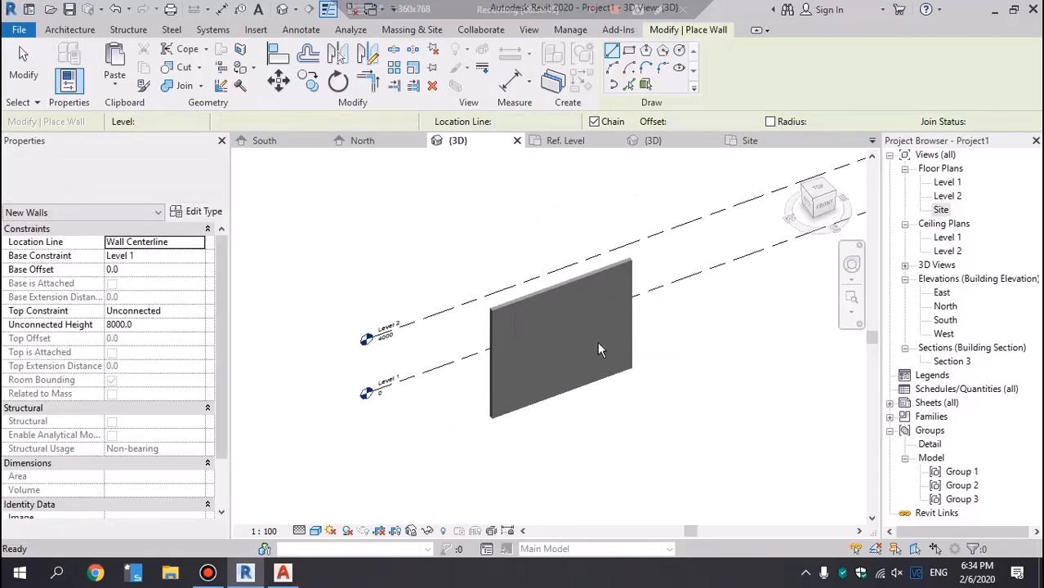
key(Escape)
key(Escape)
Step: Set the length of the newly drawn wall to 2000 mm
click(596, 340)
shift+middle_drag(683, 384, 620, 376)
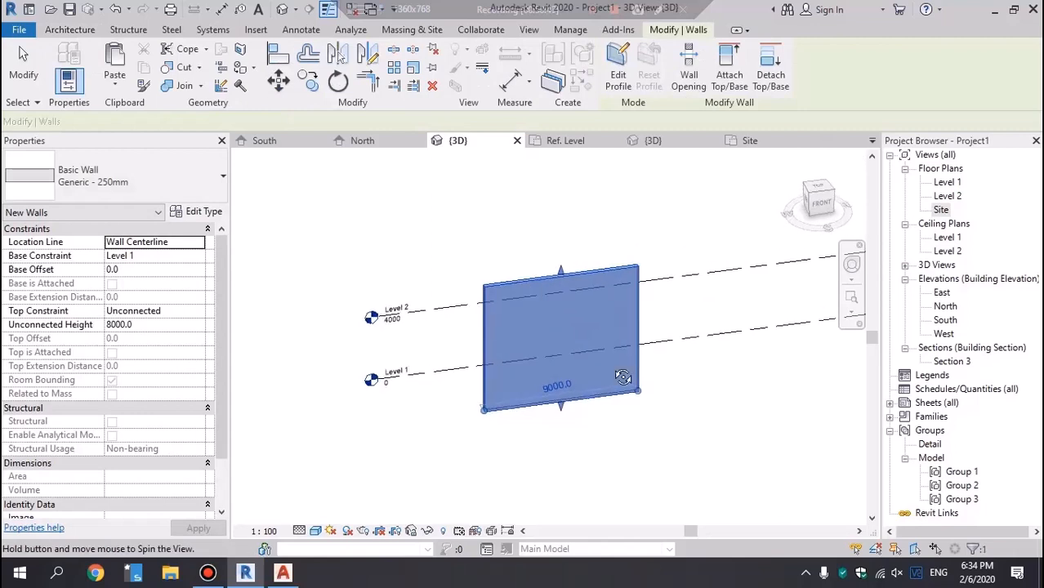
click(552, 379)
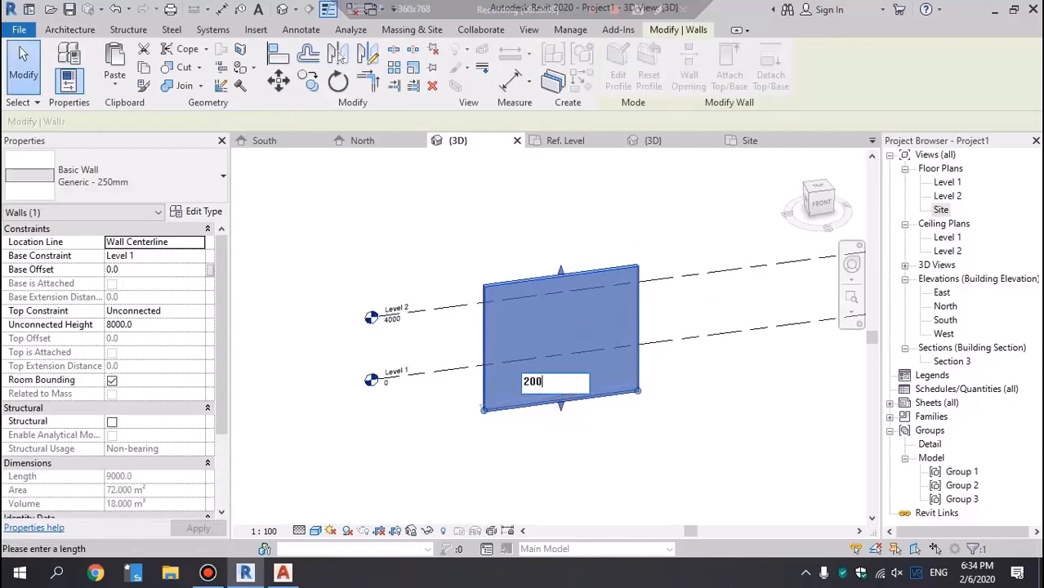
text(2000)
key(Return)
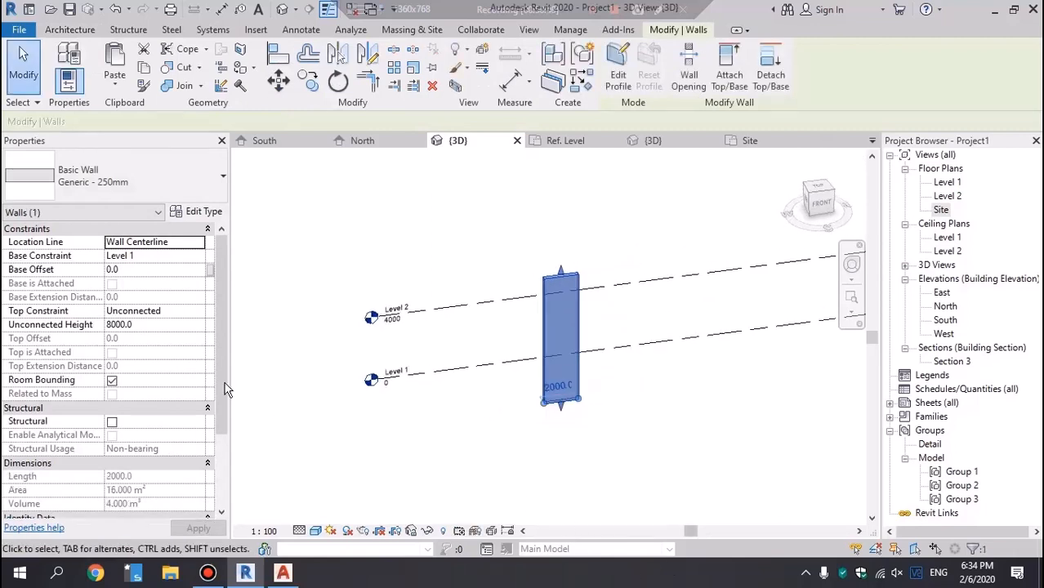
Step: Set the wall's unconnected height to 2000 mm
click(155, 324)
key(Return)
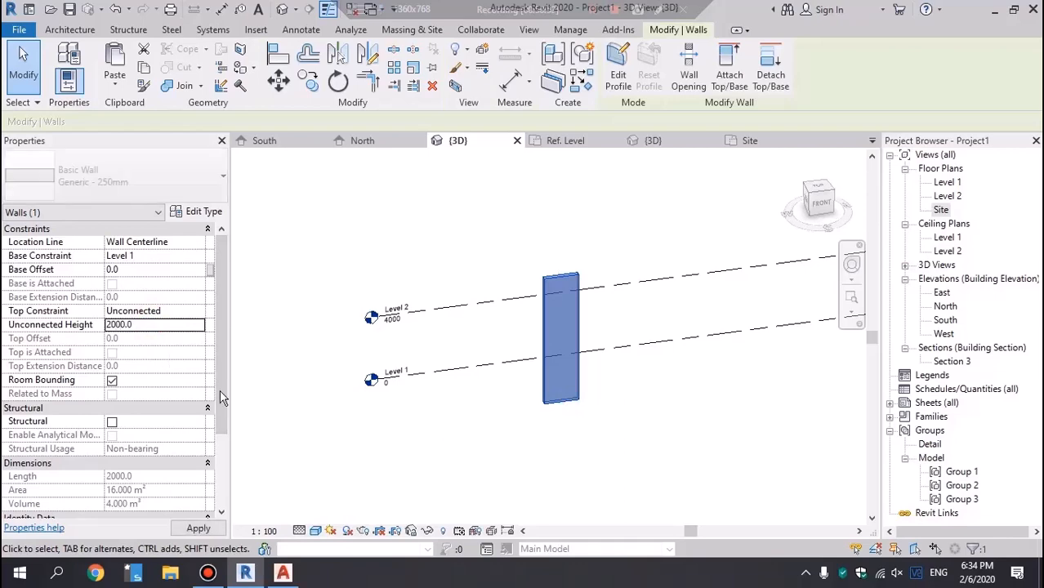
click(506, 406)
scroll(552, 390, up, 6)
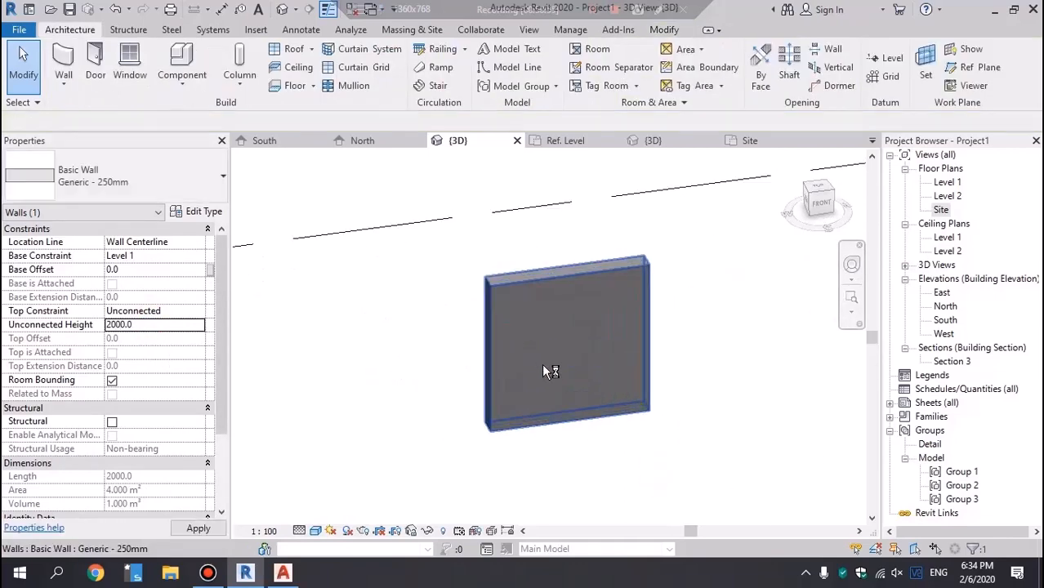
Step: Change the type of the 2000 mm square wall to Generic - 200mm
click(544, 365)
shift+middle_drag(717, 362, 792, 363)
middle_drag(718, 302, 590, 300)
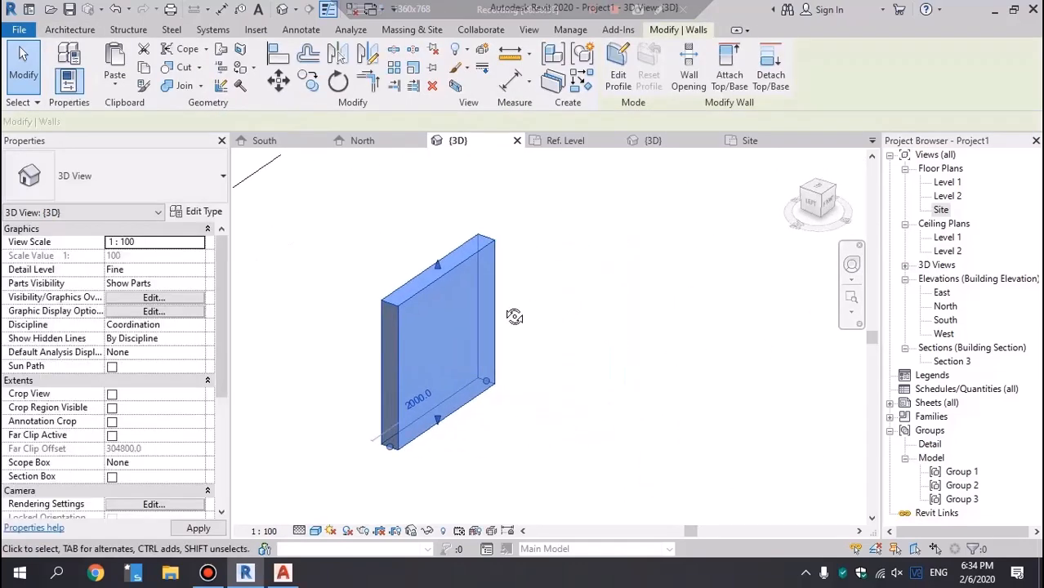
shift+middle_drag(512, 315, 484, 309)
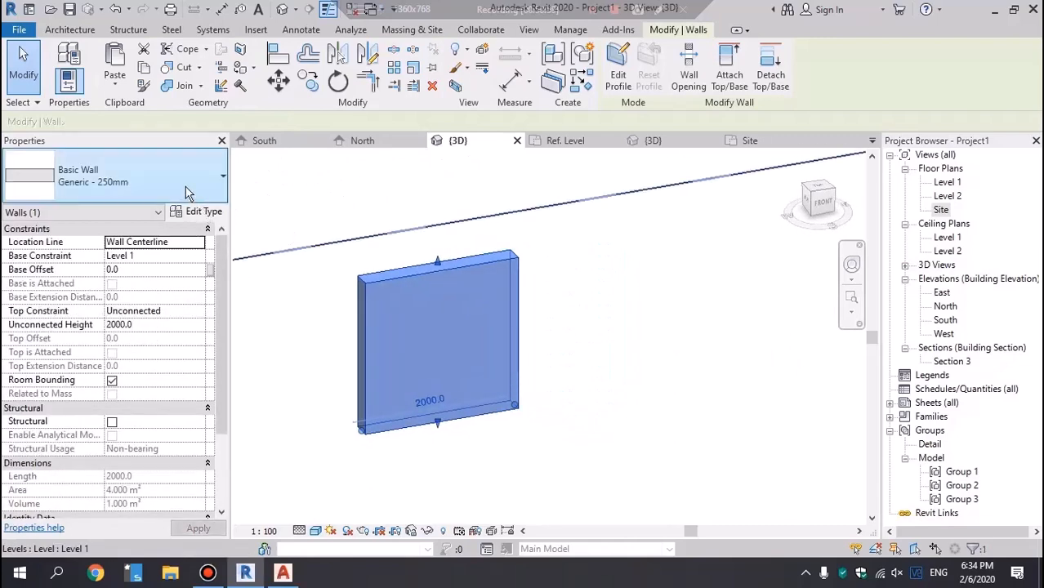
click(191, 186)
scroll(175, 236, up, 3)
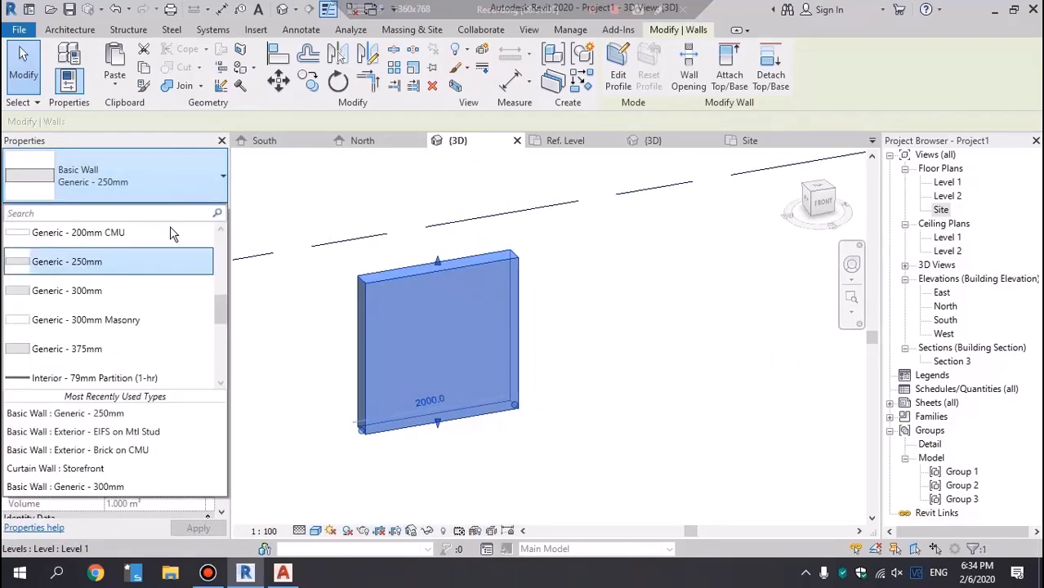
click(120, 250)
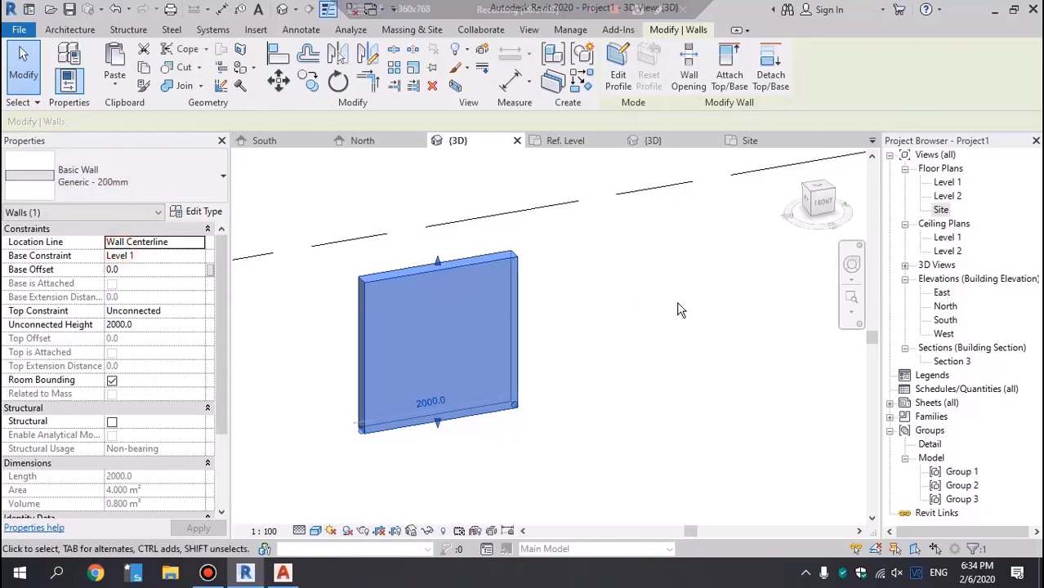
click(659, 329)
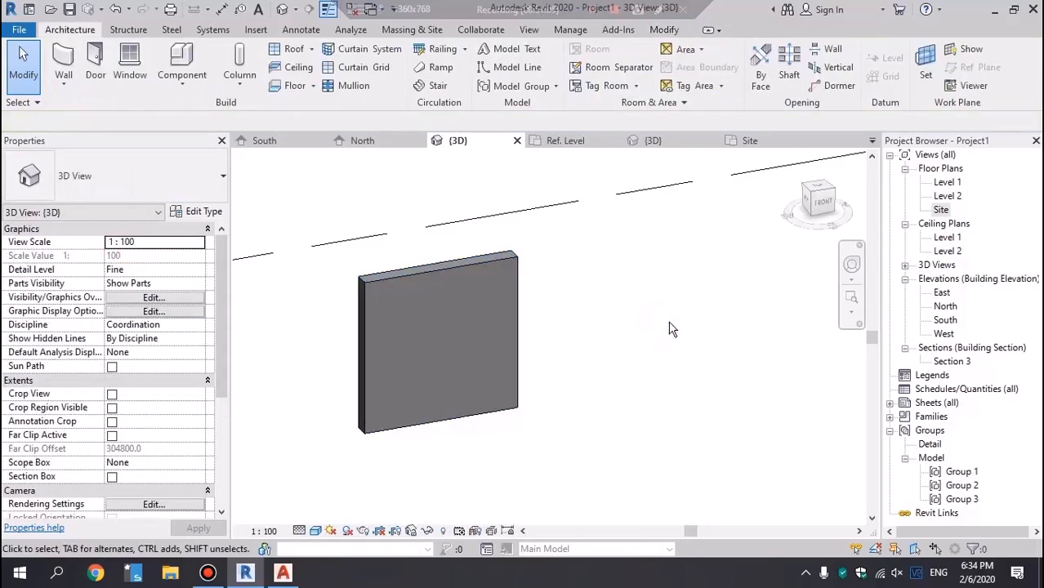
Step: Create a new schedule of building components for the Walls category, keeping the name Wall Schedule
middle_drag(669, 309, 621, 292)
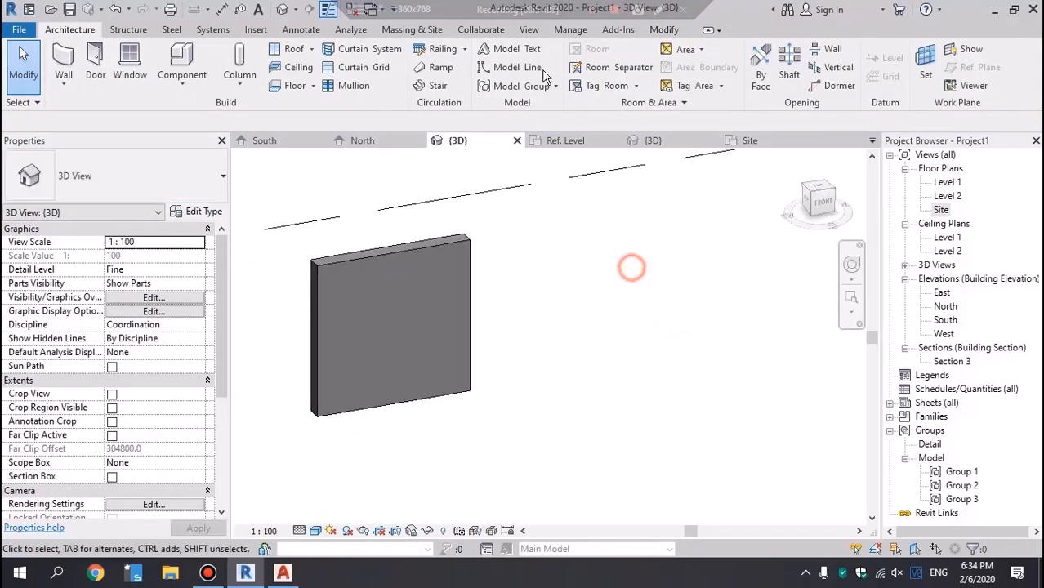
click(525, 31)
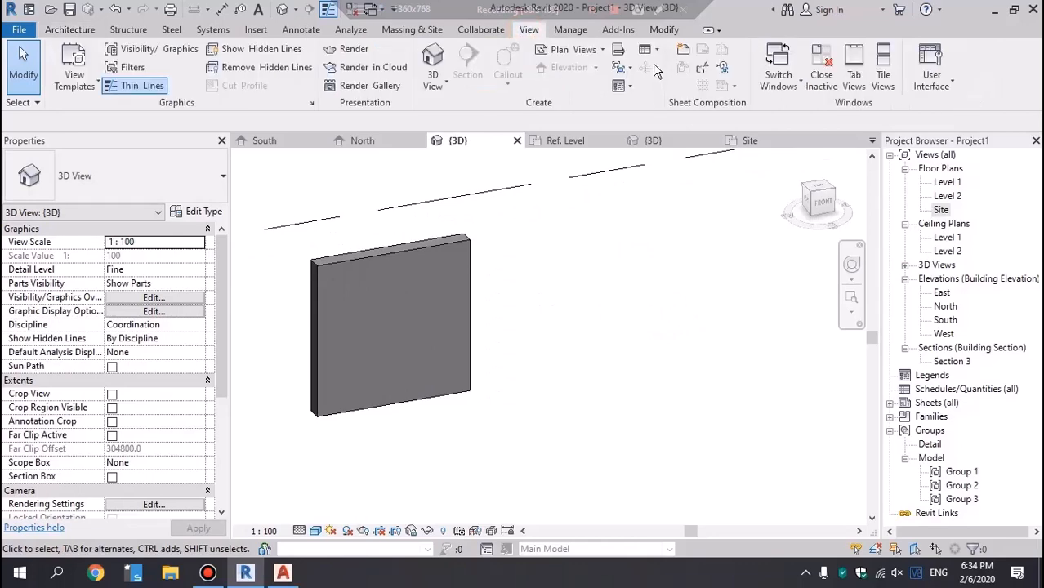
click(649, 55)
click(693, 71)
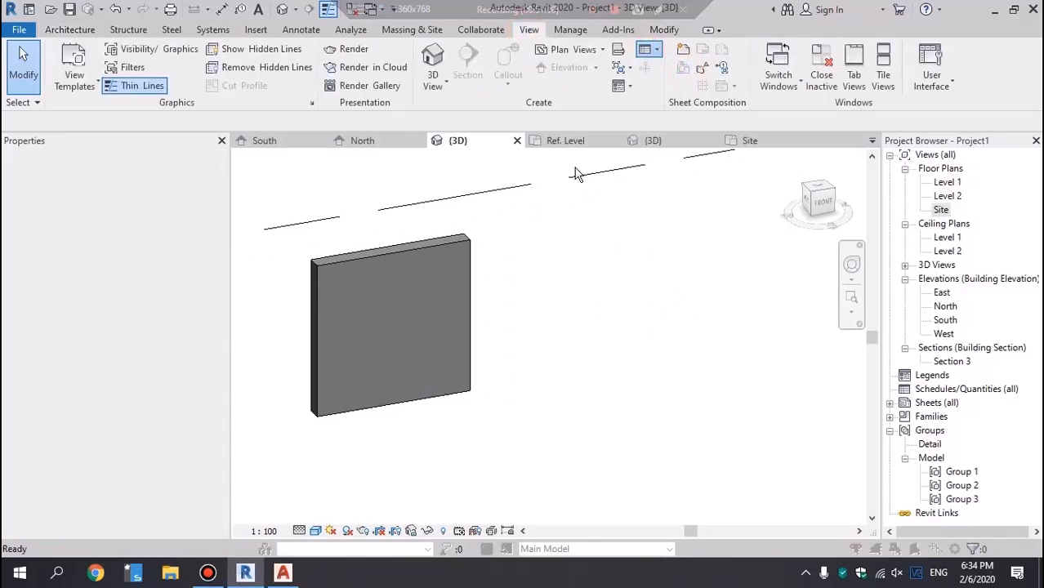
click(388, 304)
key(w)
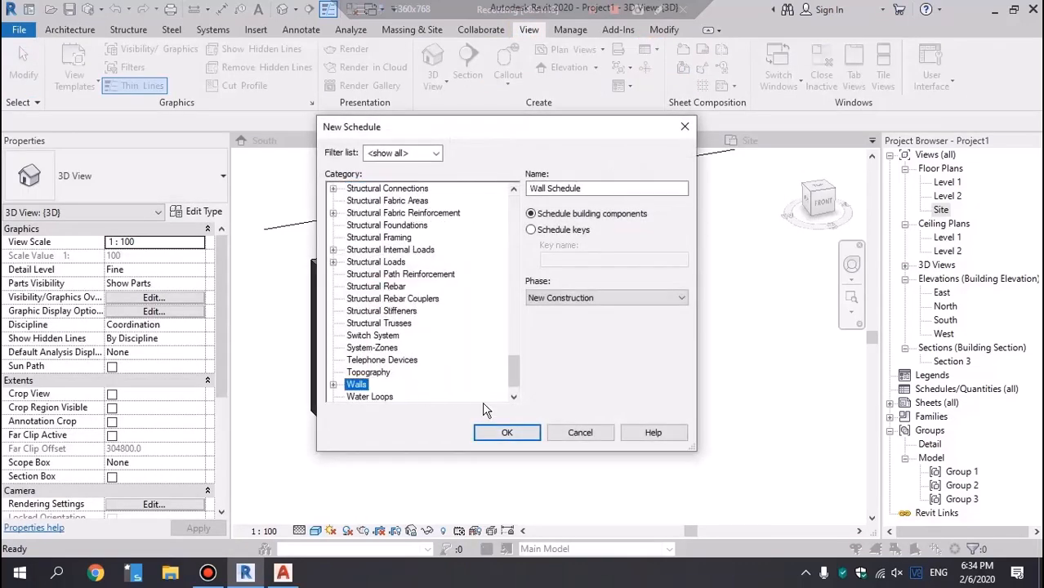
click(506, 431)
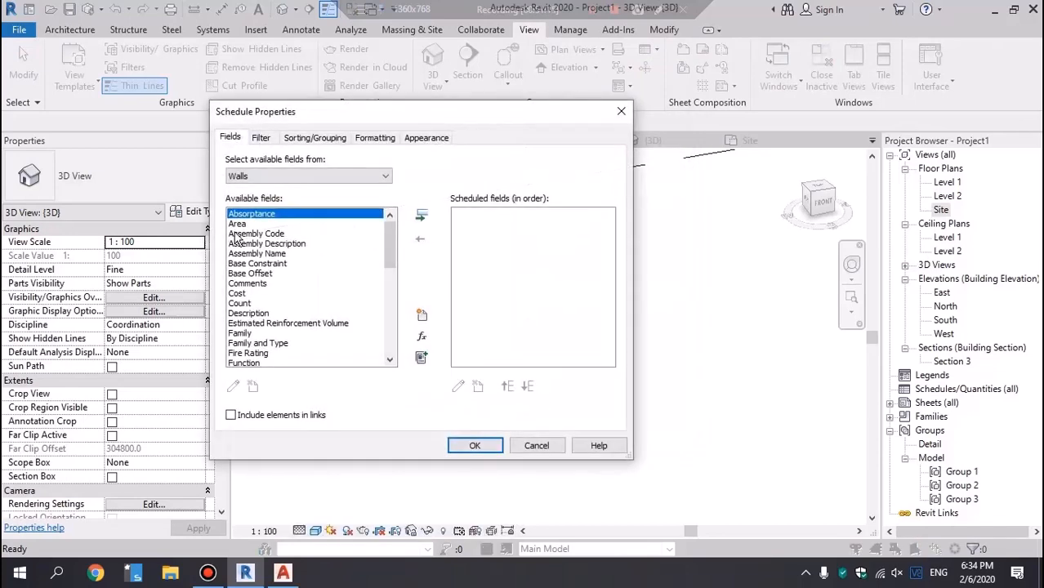
Step: Add the Area and Volume fields to the wall schedule and generate it
double_click(239, 225)
scroll(321, 341, down, 8)
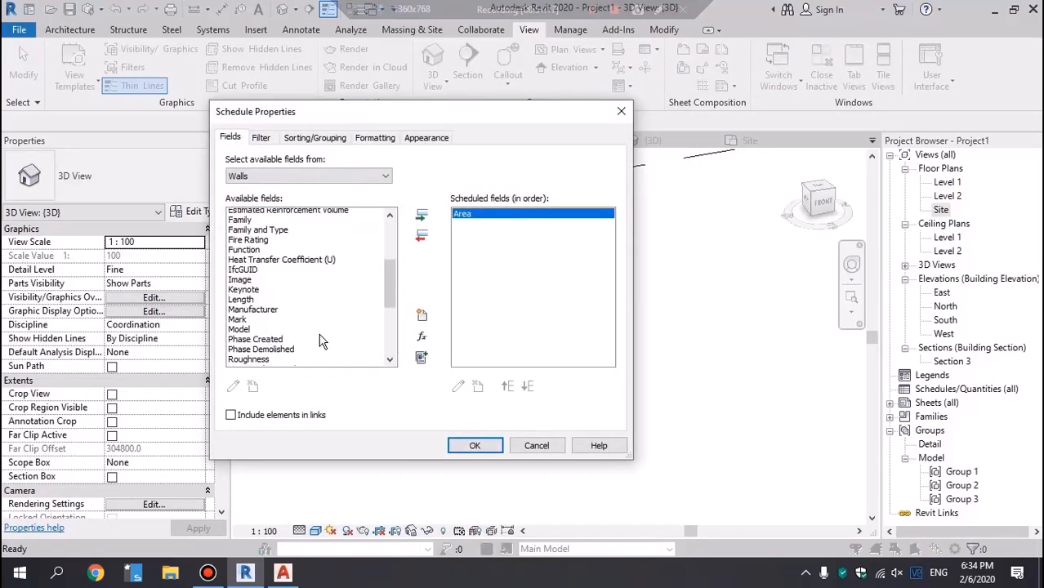
scroll(321, 341, down, 3)
double_click(245, 344)
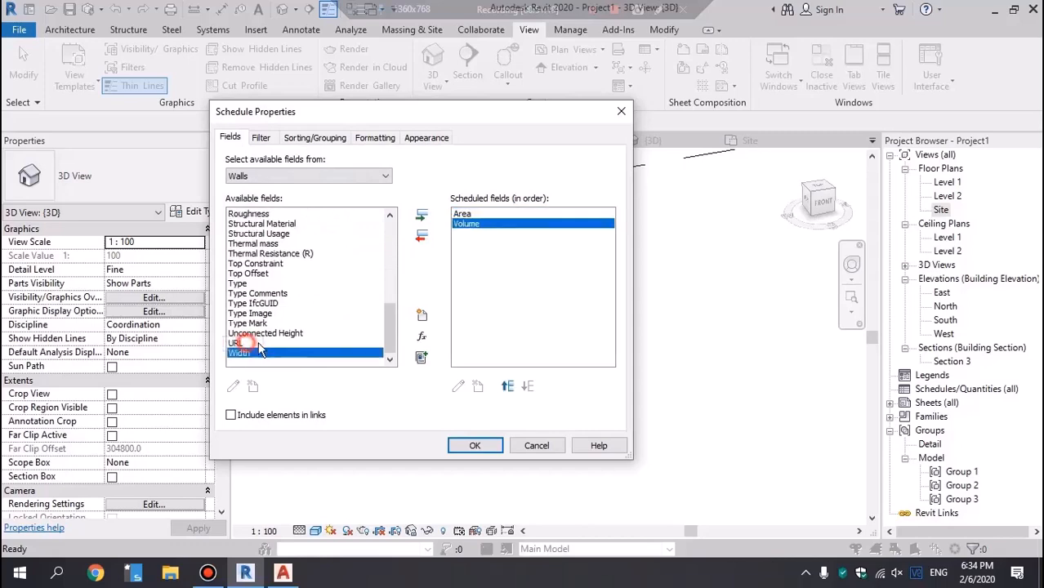
click(475, 446)
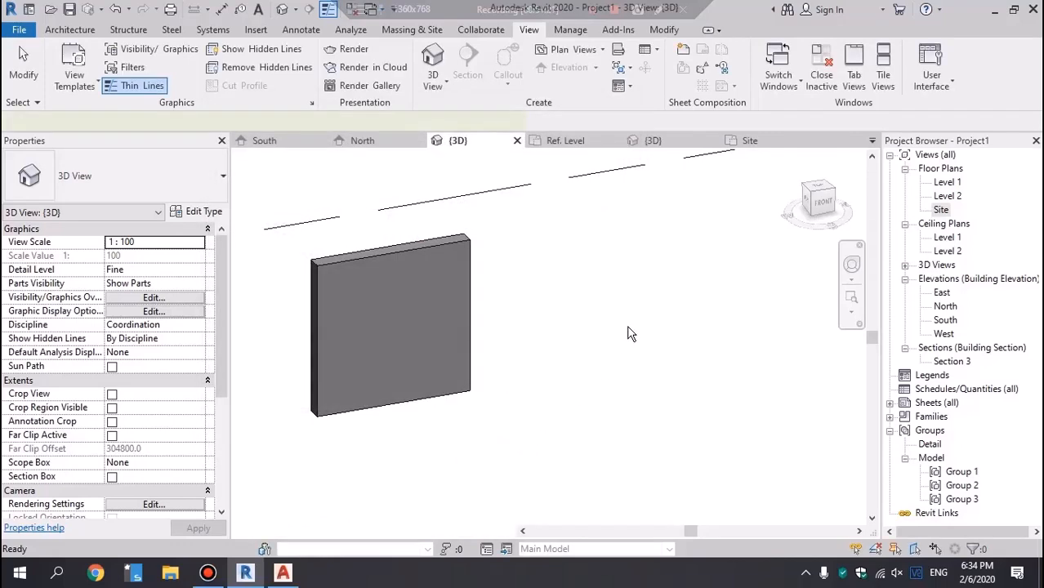
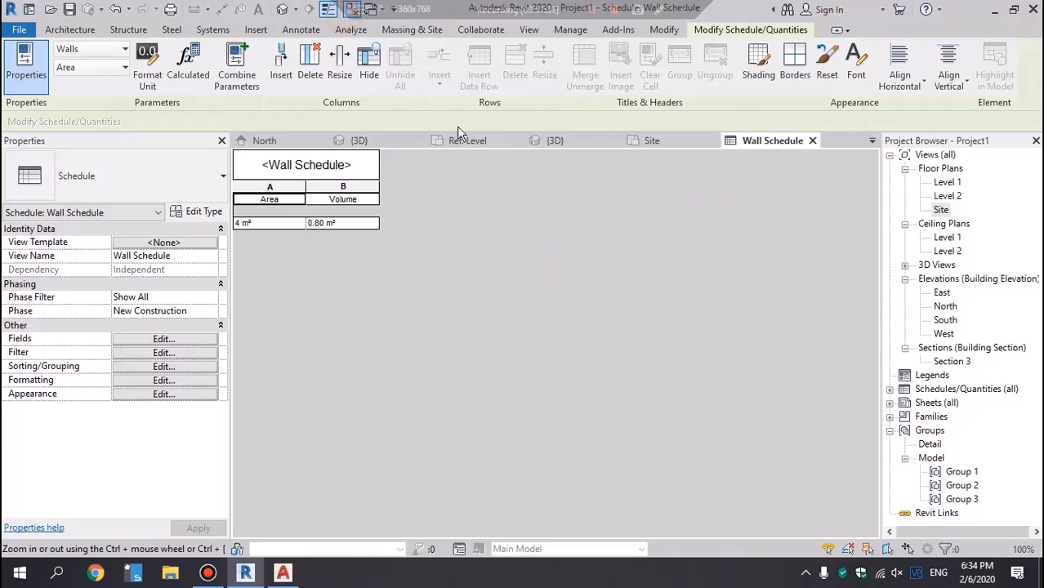
Step: Close the inactive views and the remaining 3D view of Family2, keeping the Wall Schedule open
click(485, 229)
click(275, 139)
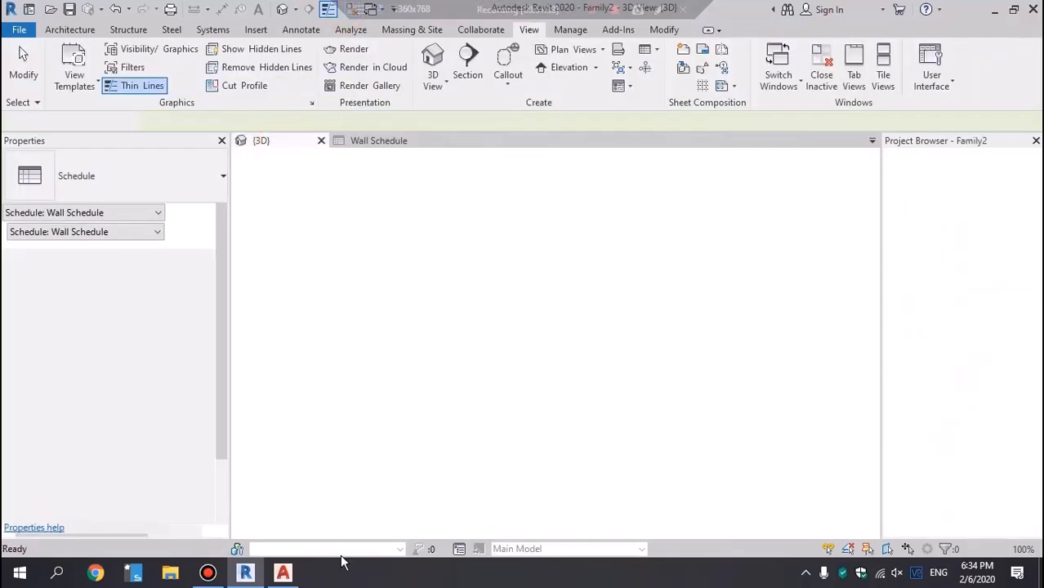
click(478, 205)
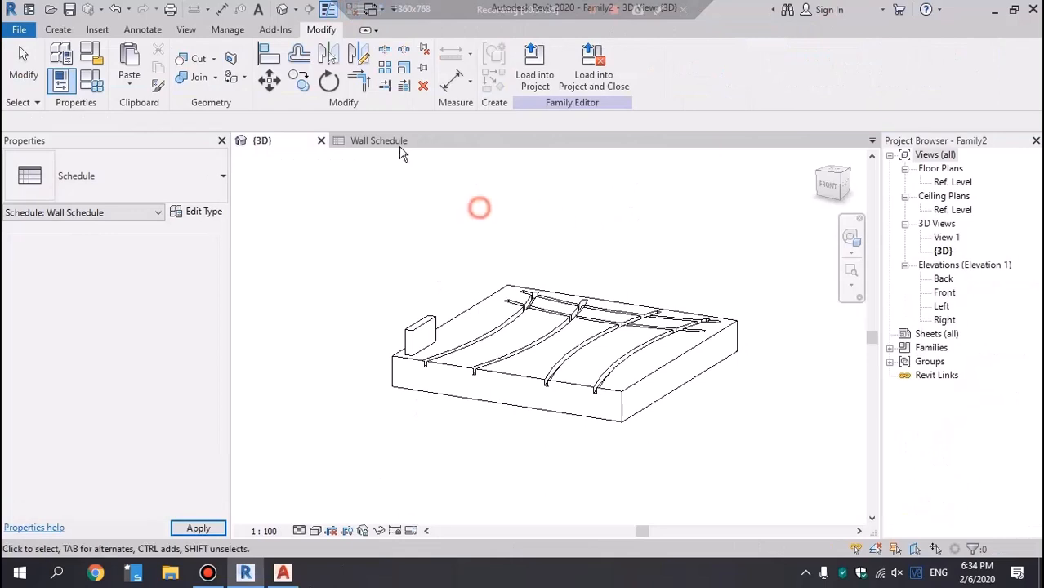
click(343, 181)
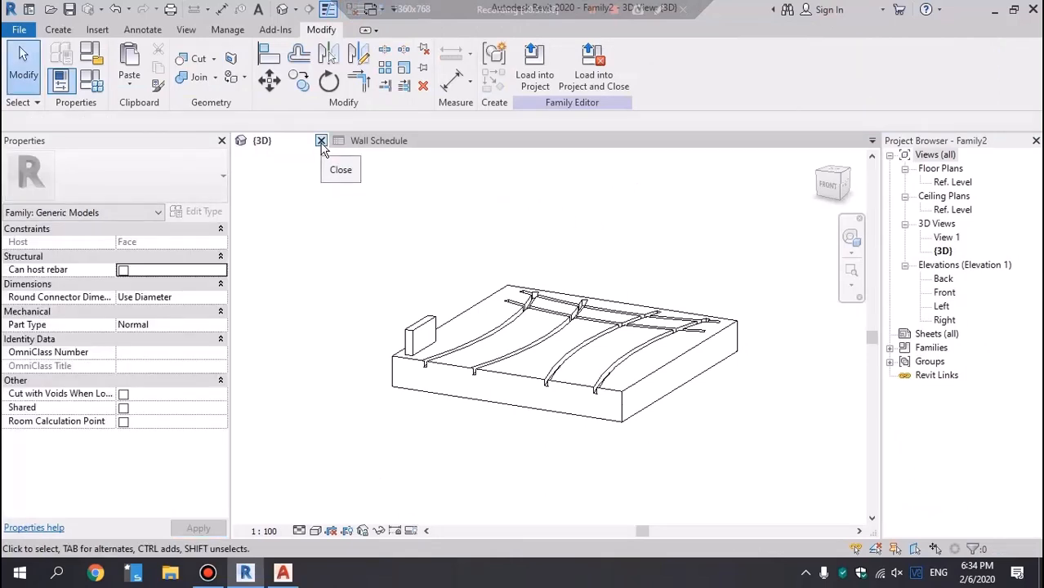
click(321, 142)
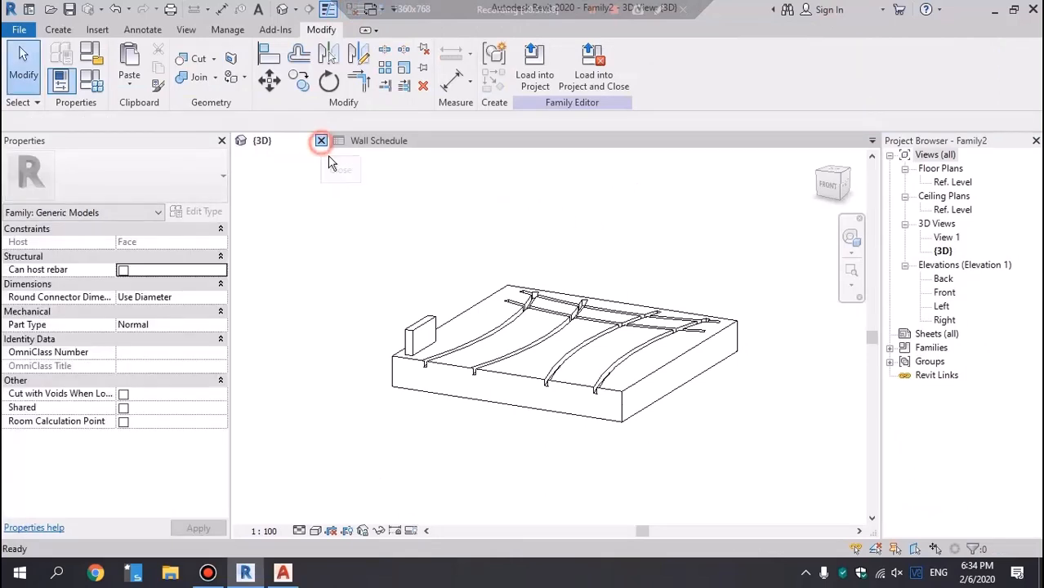
click(553, 288)
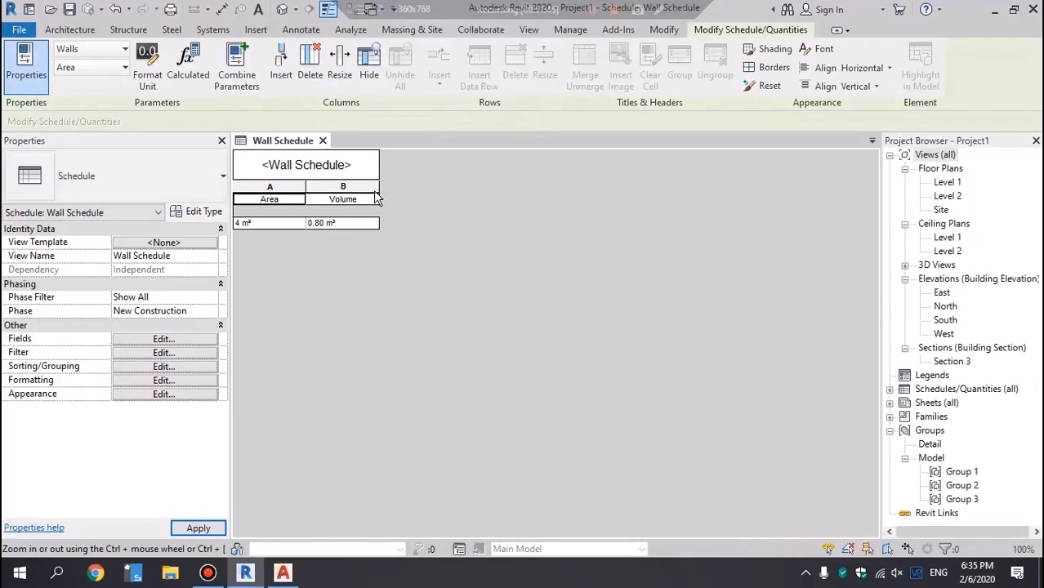
Step: Open the project's default 3D view showing the square wall
click(281, 10)
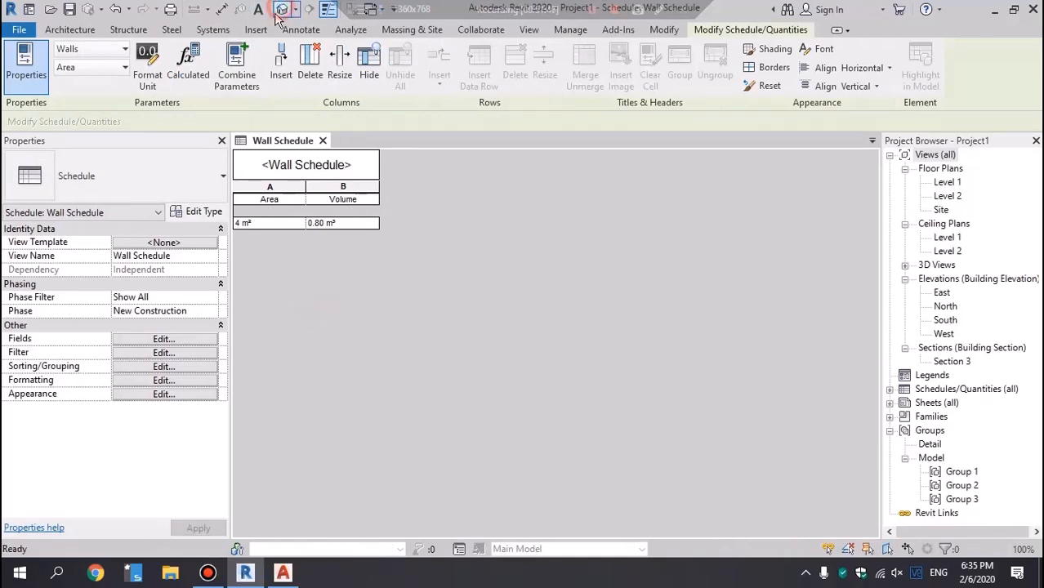
scroll(527, 330, up, 6)
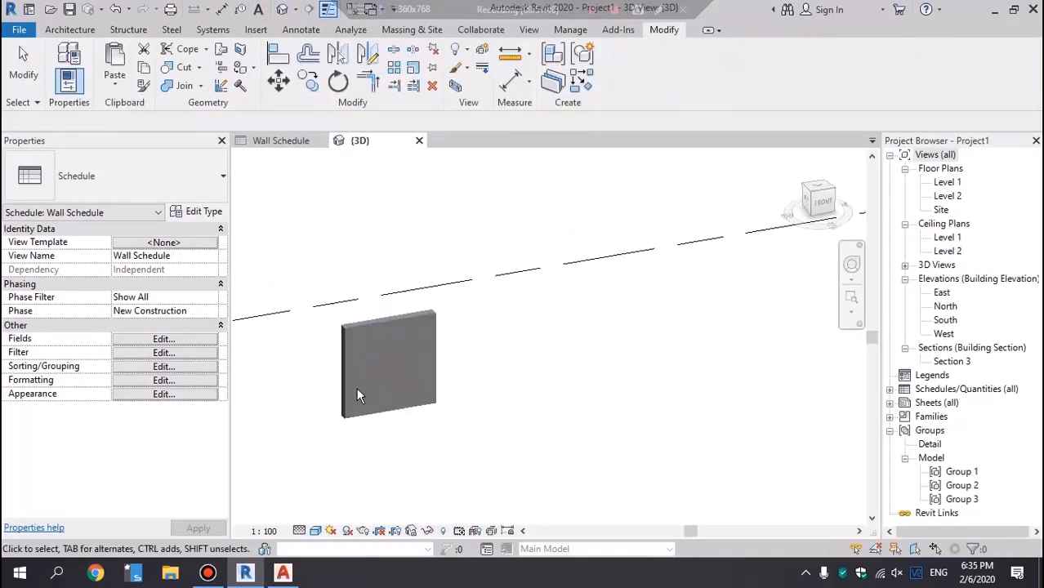
click(487, 265)
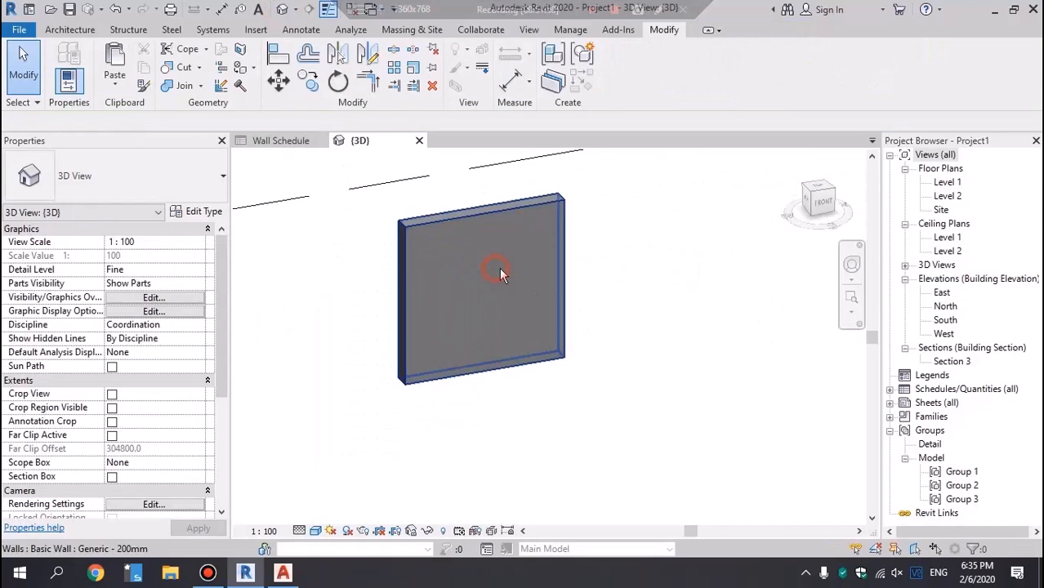
click(674, 208)
Step: Create a new material takeoff for the Walls category, keeping the name Wall Material Takeoff
click(527, 30)
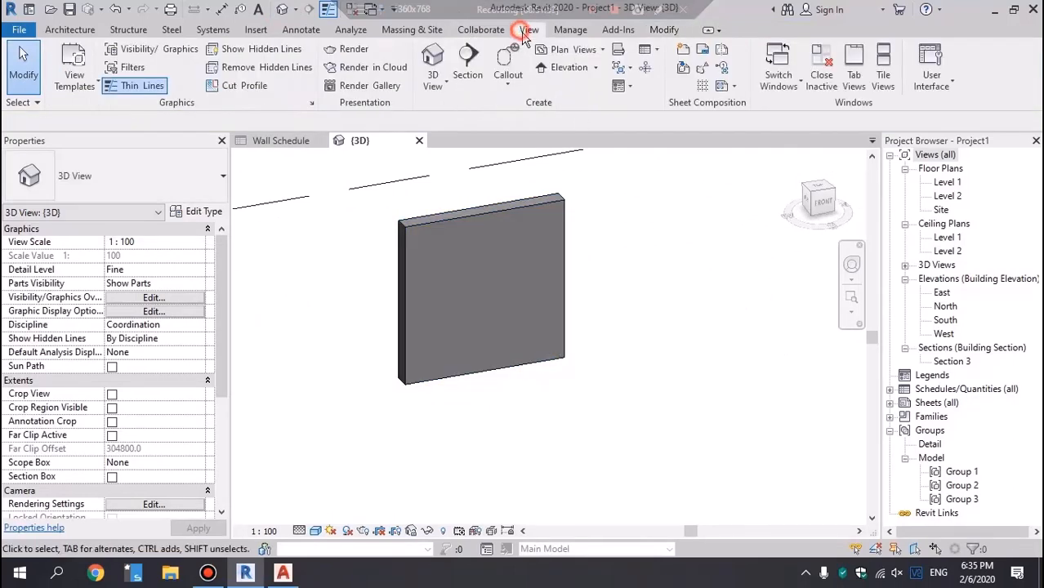
click(654, 54)
click(693, 153)
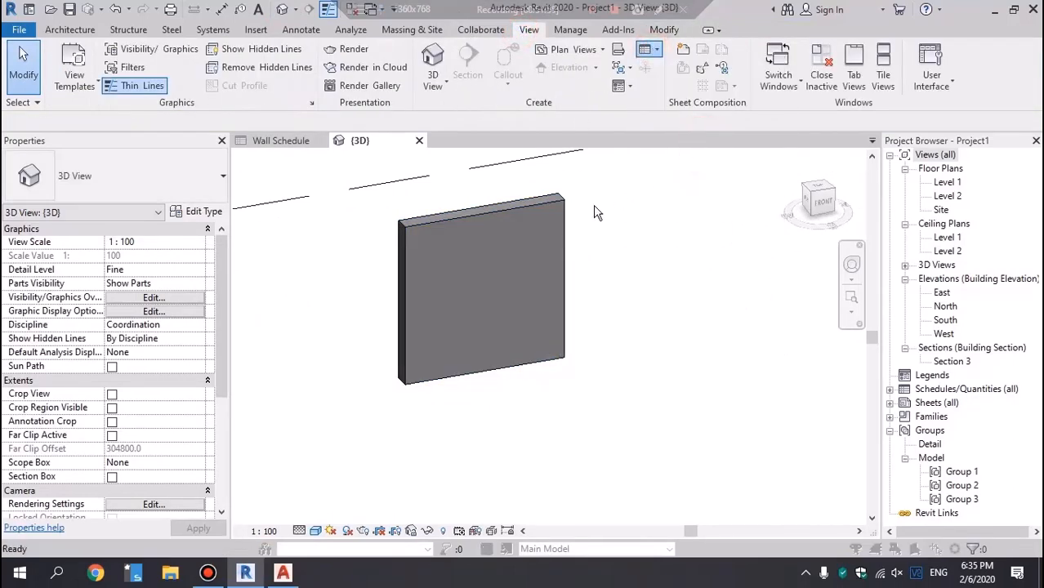
click(406, 275)
key(w)
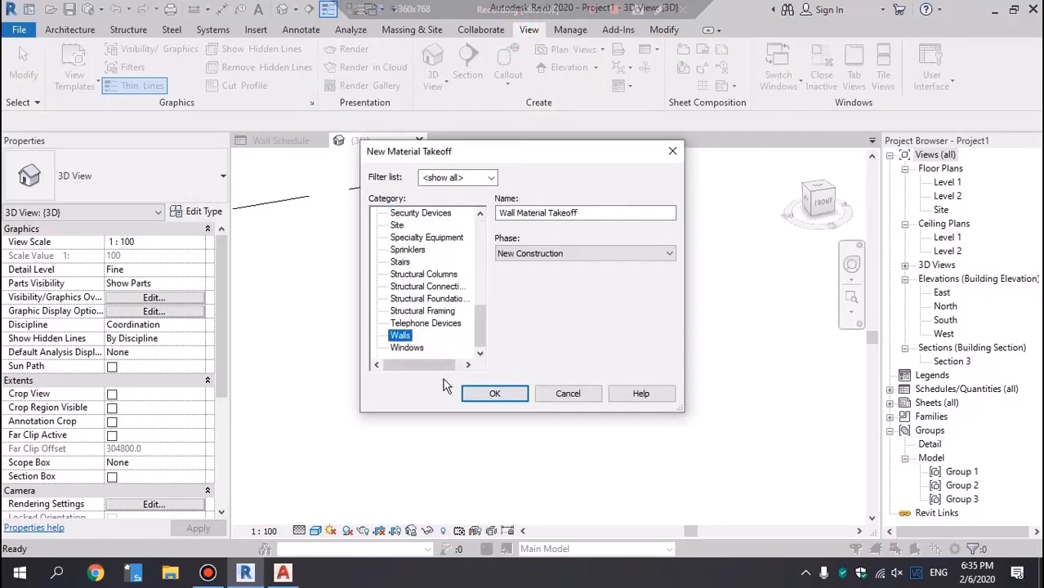
click(487, 394)
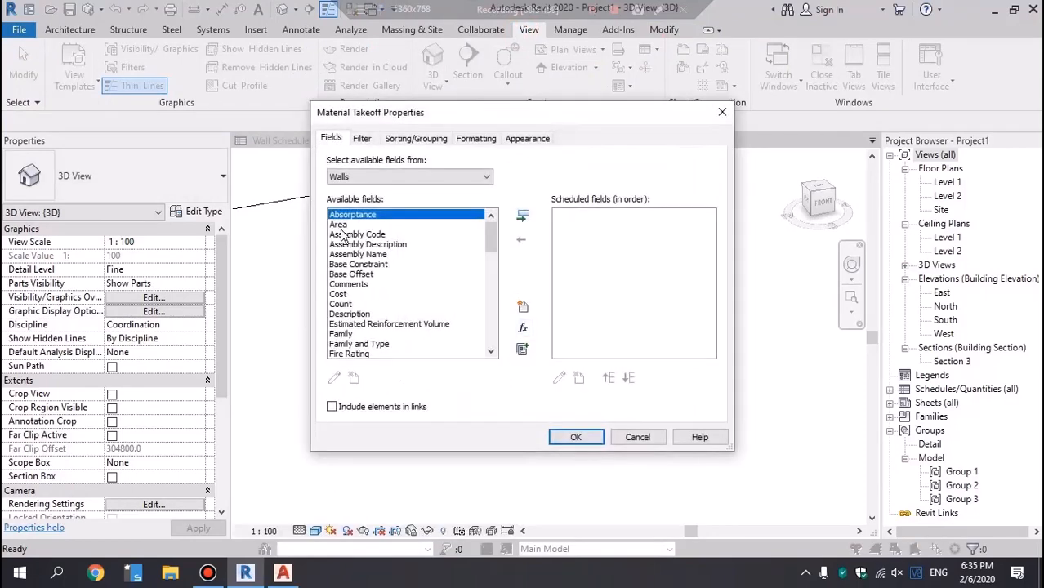
Step: Add the fields Area, Material: Area, Material: Volume and Material: Name to the wall material takeoff
double_click(339, 225)
scroll(378, 237, down, 5)
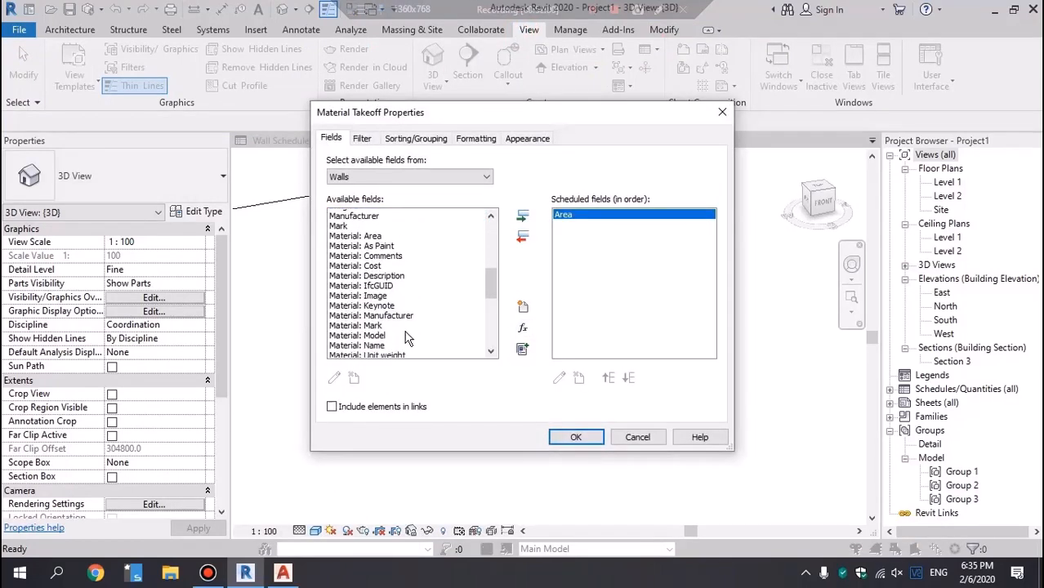
double_click(367, 225)
scroll(412, 320, down, 1)
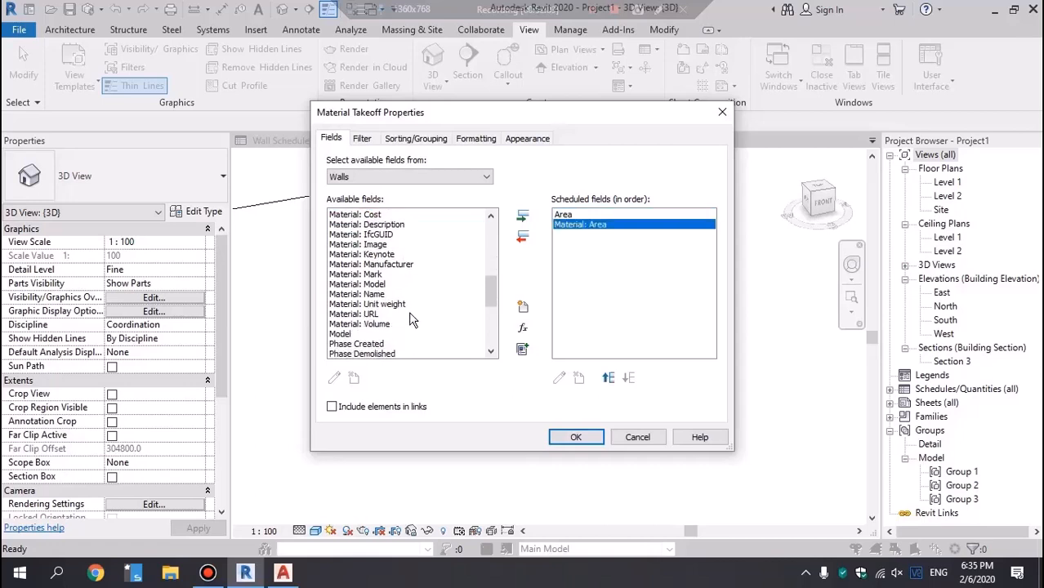
double_click(381, 324)
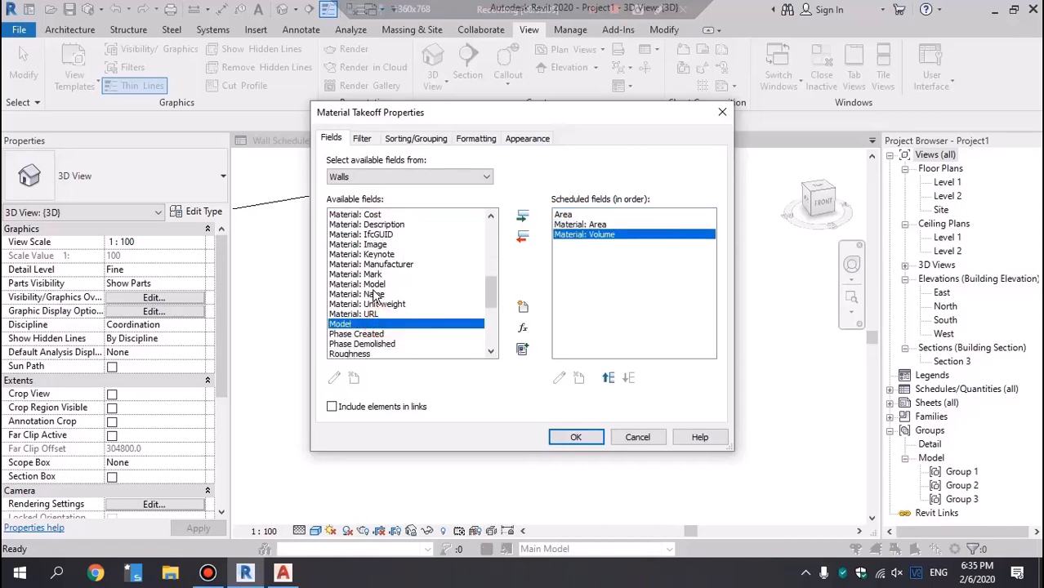
double_click(374, 294)
Step: Remove the general Area field from the scheduled fields and generate the material takeoff
click(563, 215)
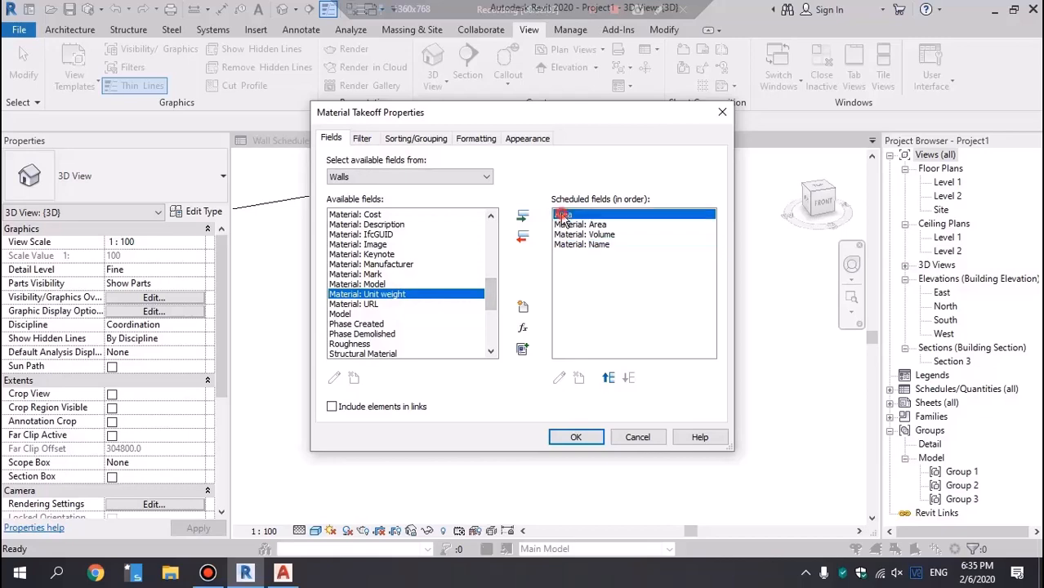
click(523, 238)
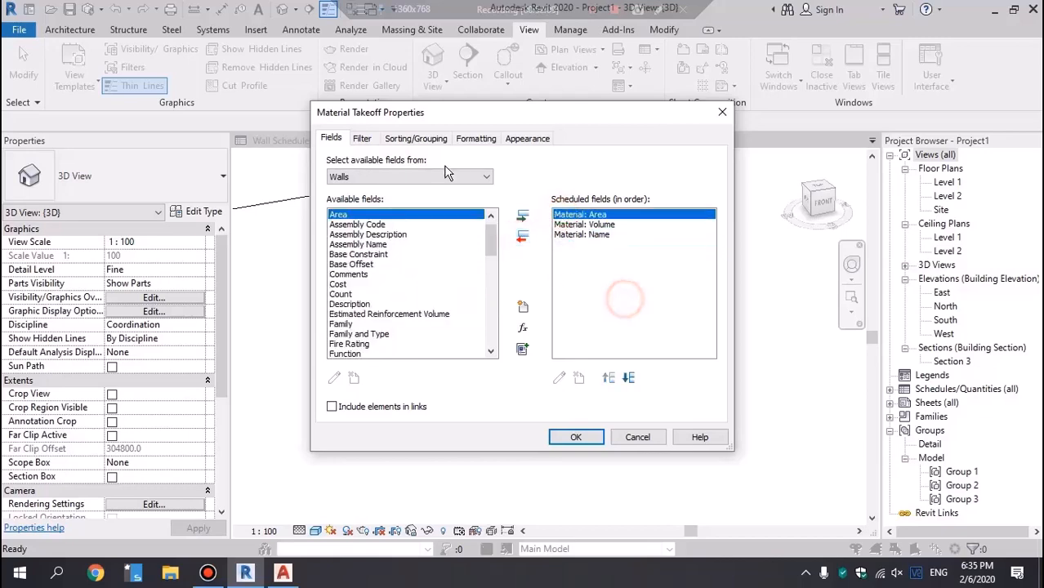
click(571, 438)
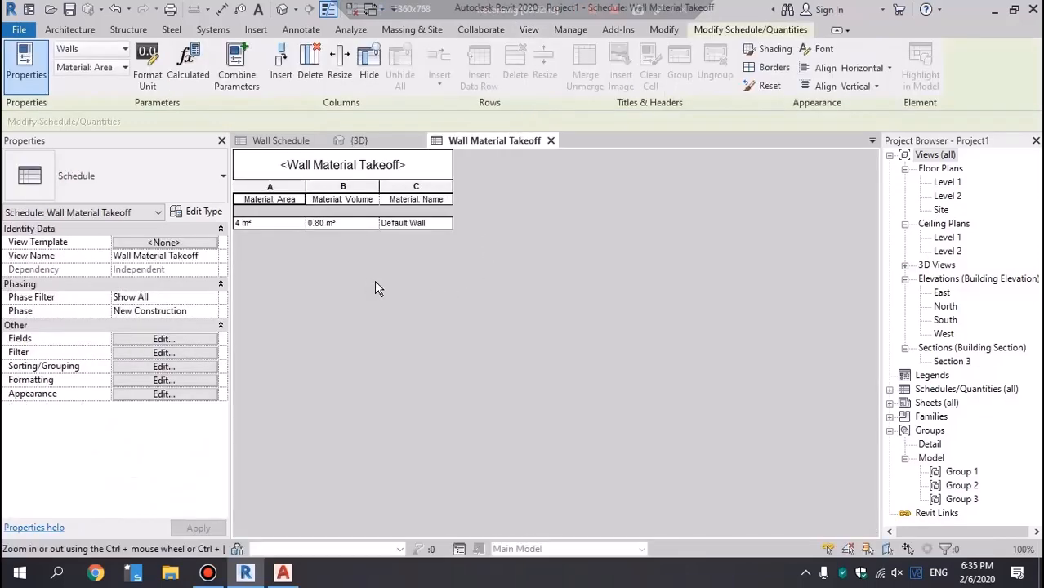
Step: In the 3D view, start dividing the square wall's part and set the division sketch's work plane to its front face
click(359, 140)
click(459, 261)
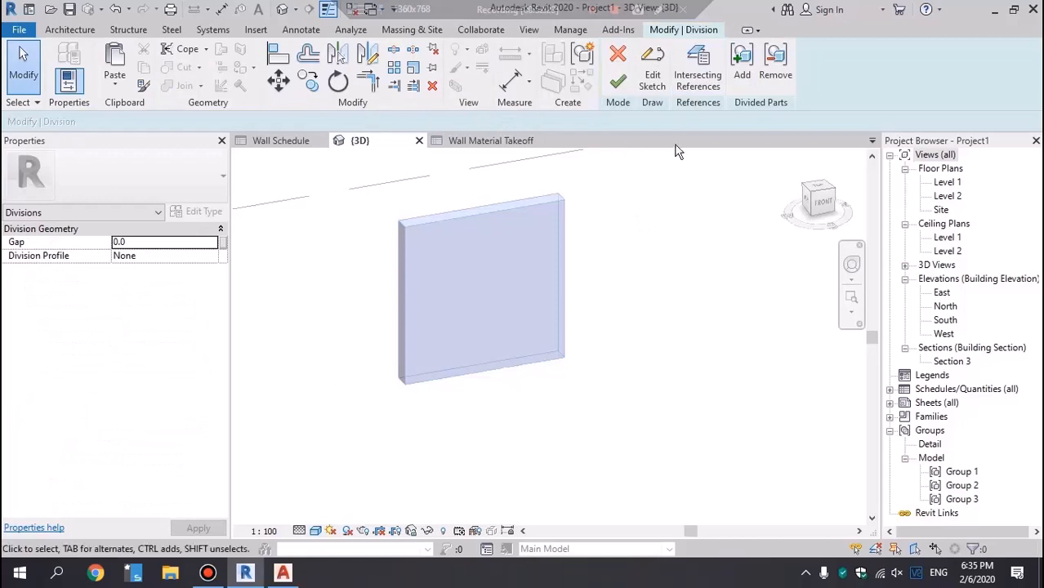
click(652, 70)
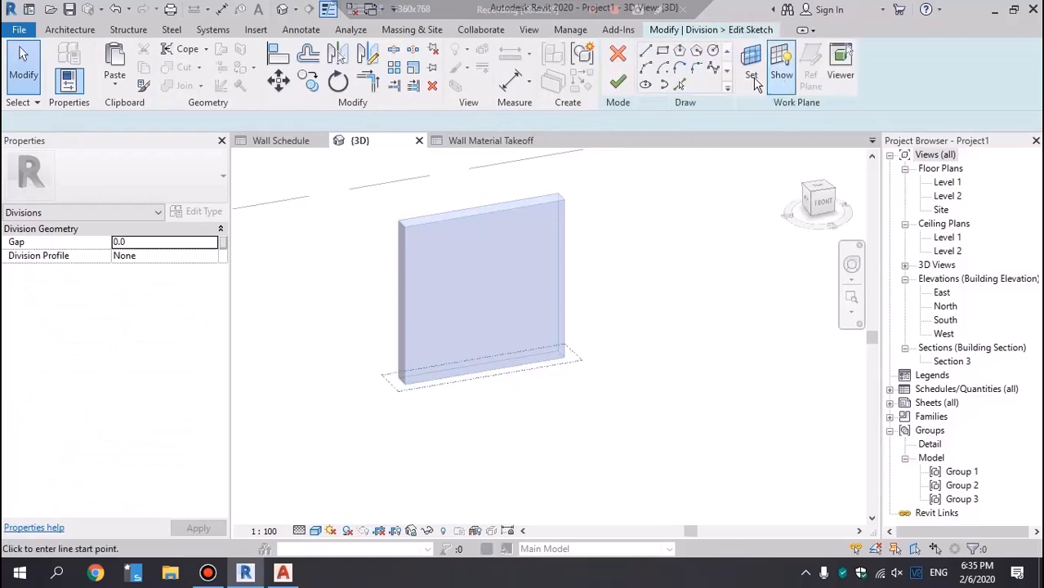
click(750, 64)
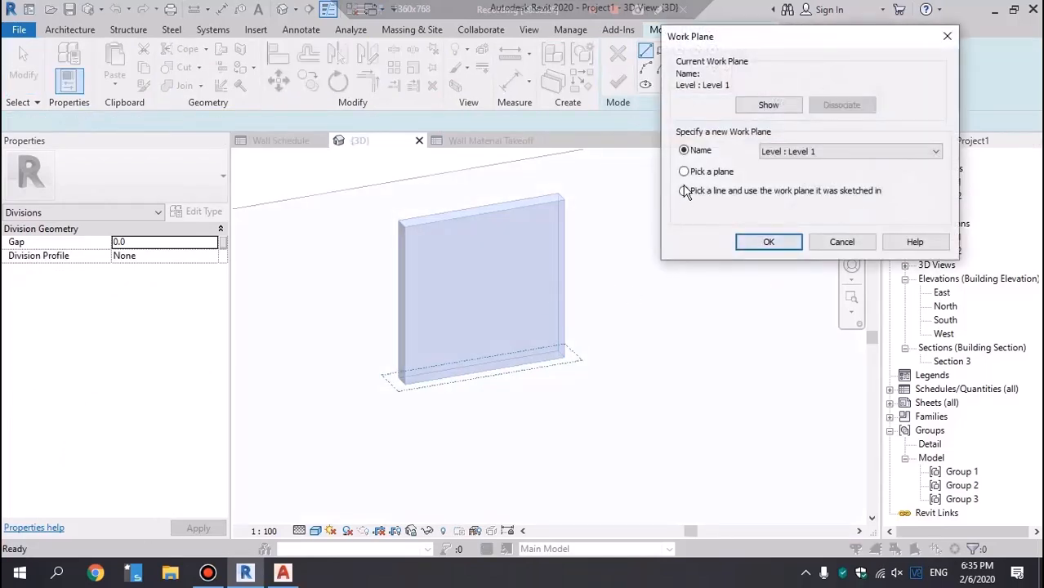
click(771, 243)
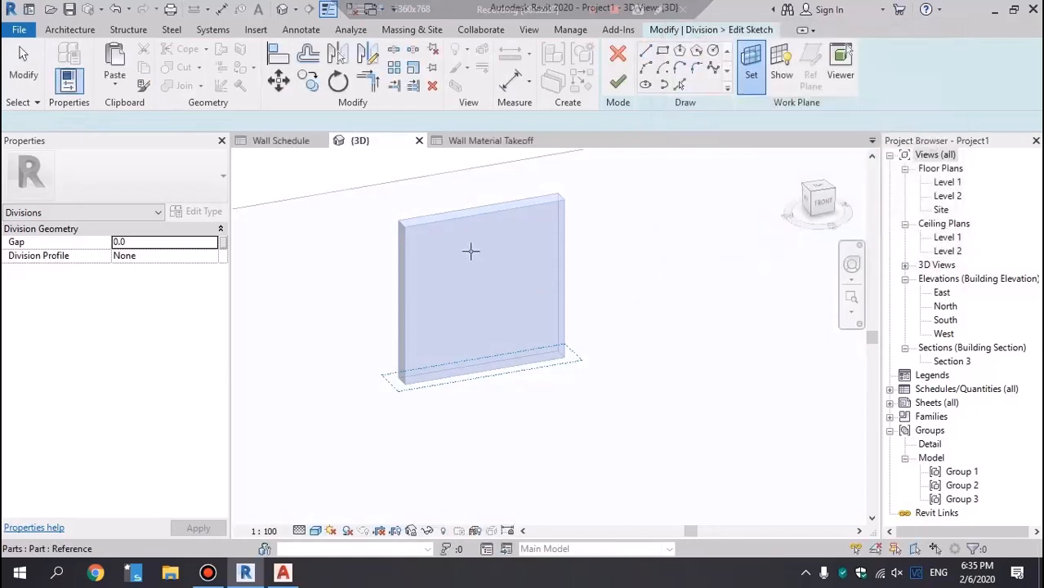
click(473, 252)
Step: Sketch two slanted lines from above the wall's top edge to below its bottom edge and finish dividing it into three parts
shift+middle_drag(631, 307, 686, 310)
click(645, 53)
click(496, 208)
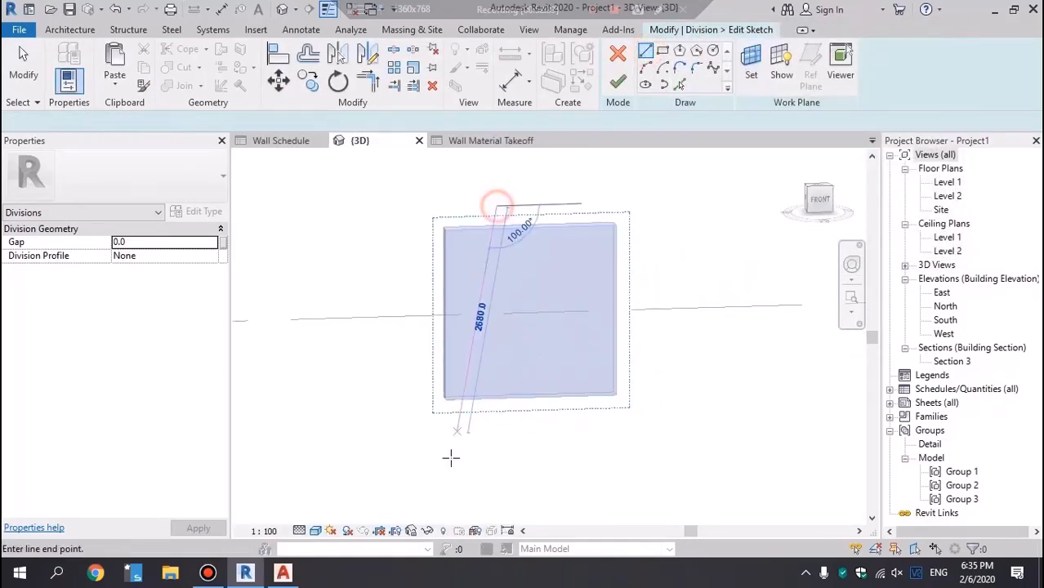
click(461, 425)
click(531, 201)
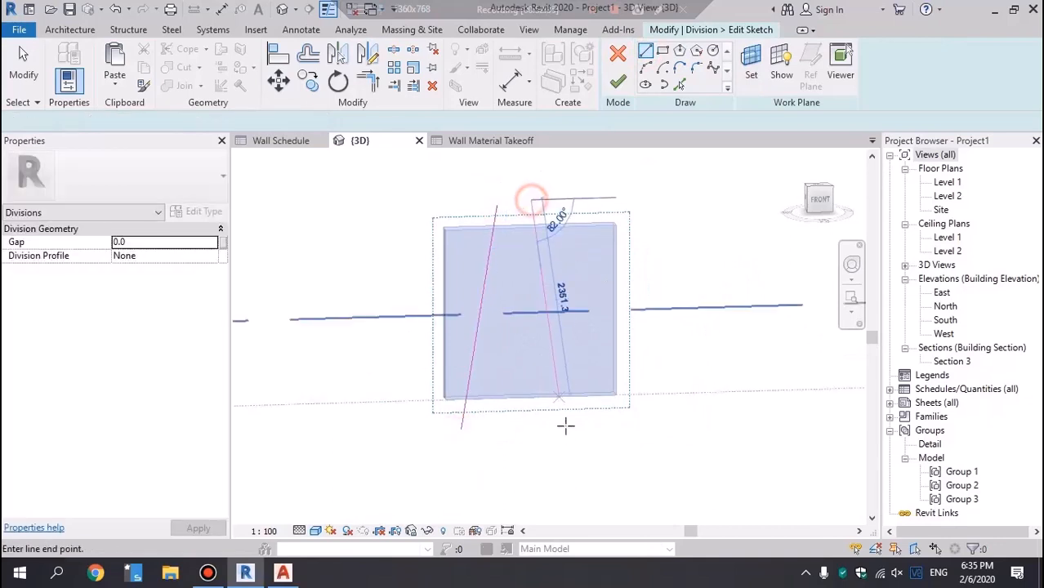
click(563, 428)
click(618, 81)
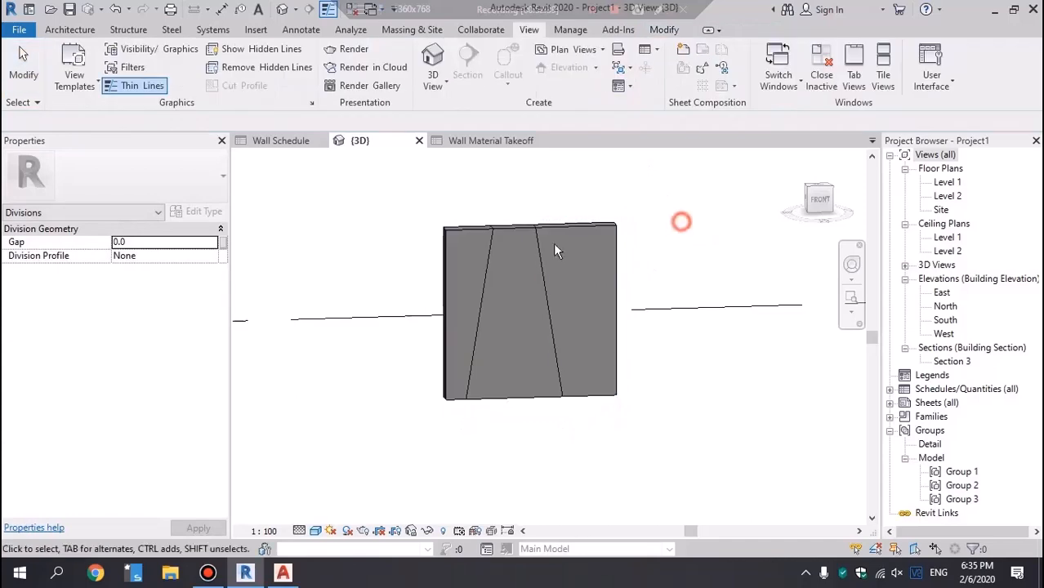
Step: Turn off Material By Original for the wall's leftmost part and set its material to Door - Frame
click(472, 251)
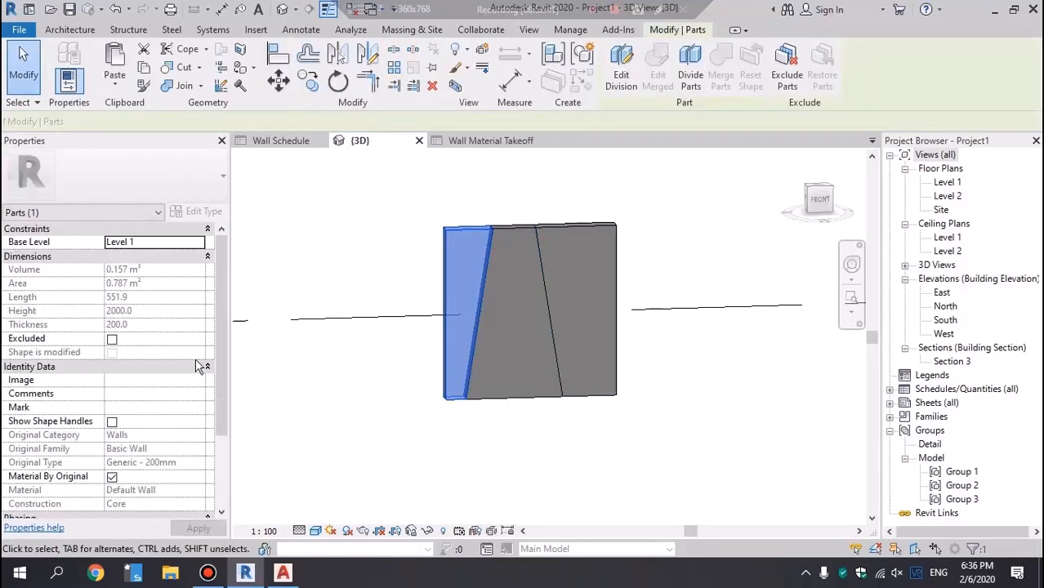
click(112, 476)
click(112, 477)
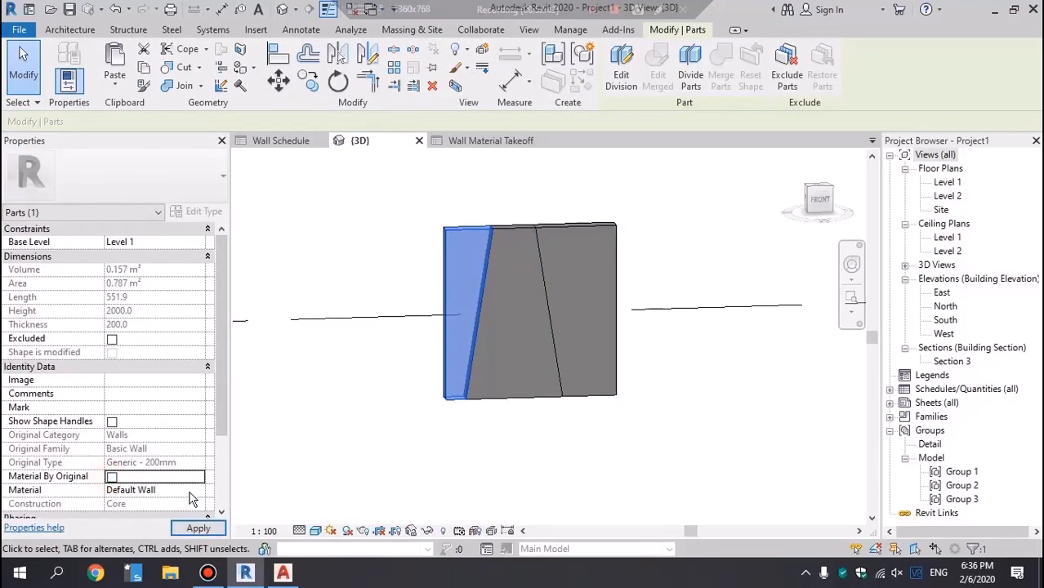
click(198, 490)
click(199, 490)
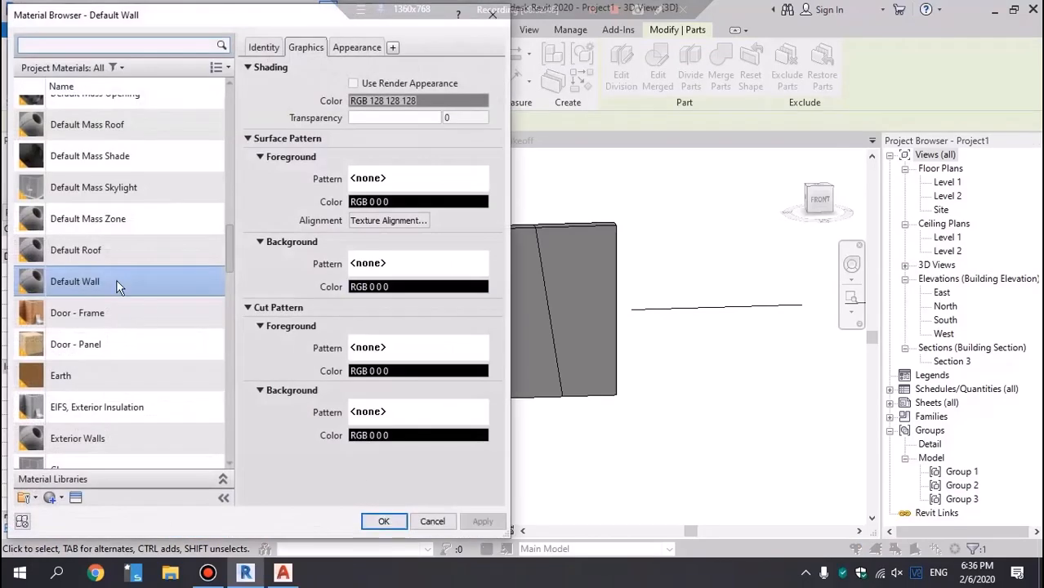
click(82, 313)
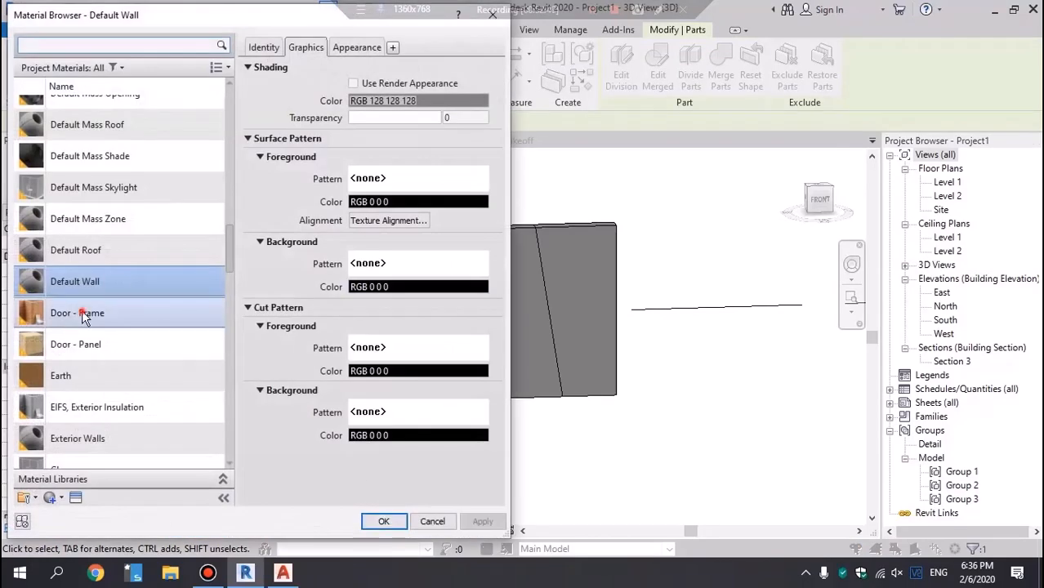
click(380, 527)
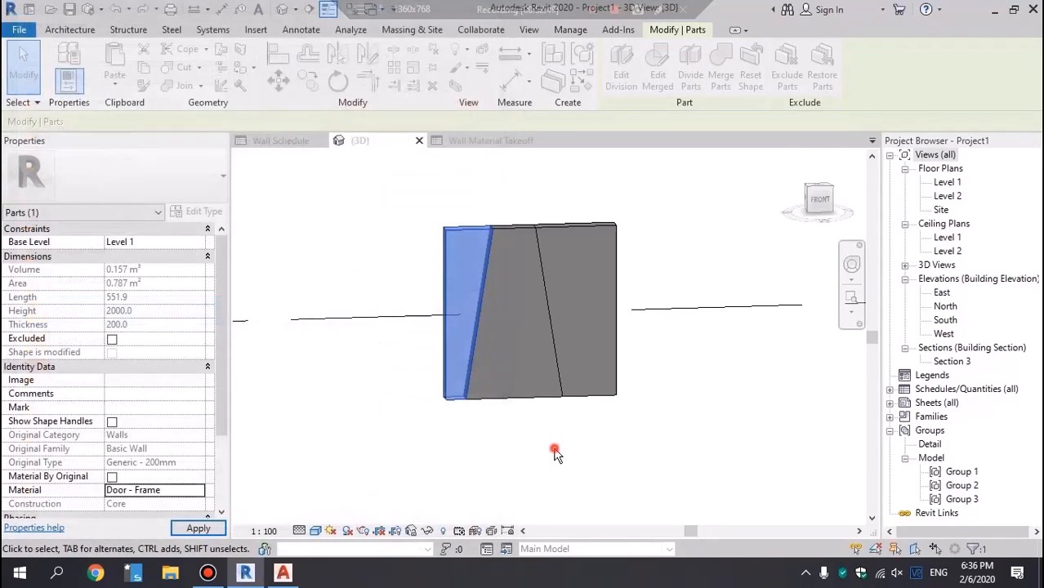
click(560, 445)
Step: Turn off Material By Original for the wall's rightmost part and set its material to Glass
click(599, 302)
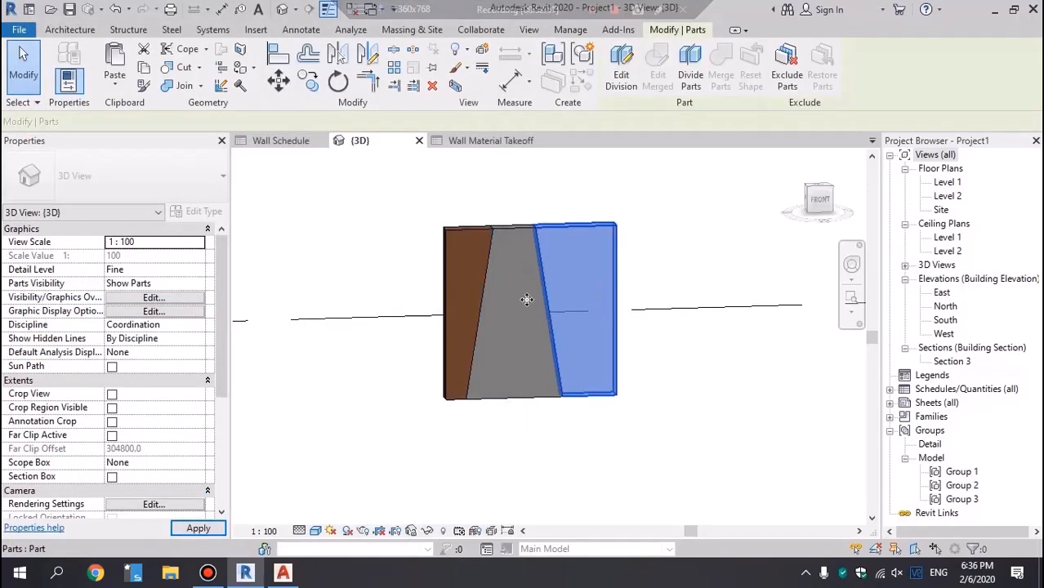
drag(227, 347, 227, 400)
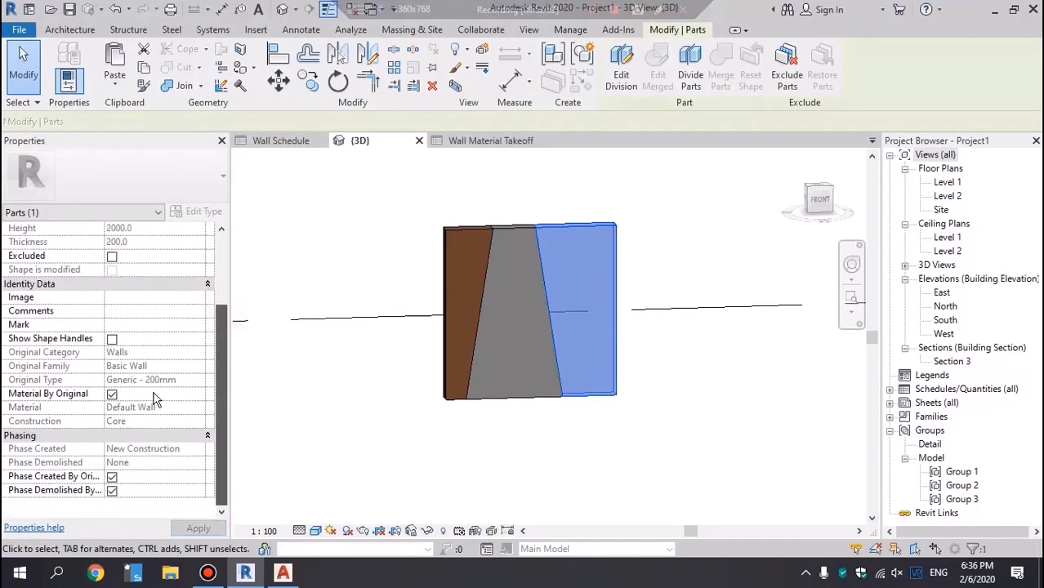
click(112, 394)
click(200, 407)
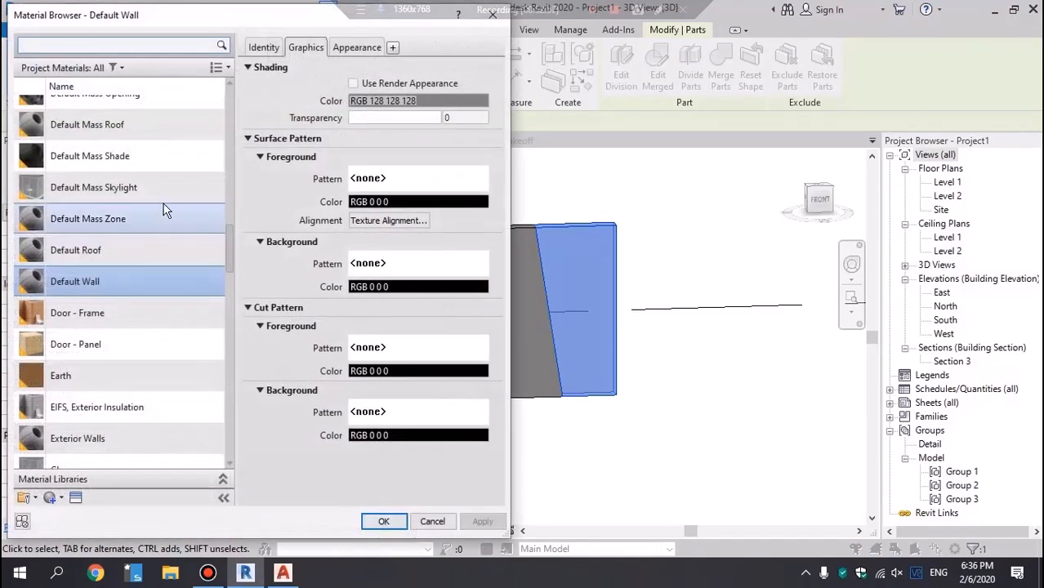
click(82, 188)
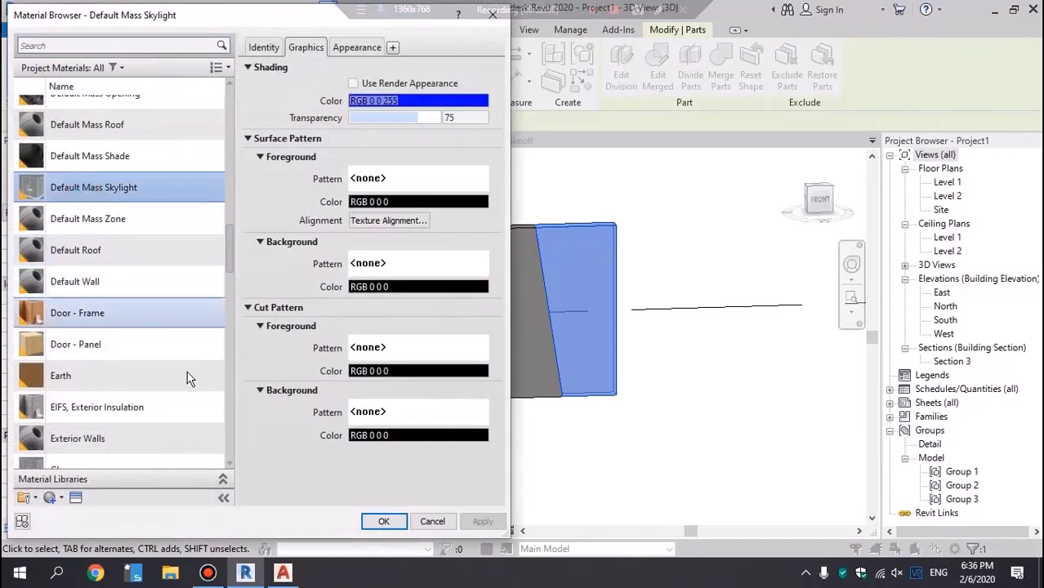
scroll(114, 347, down, 2)
click(62, 286)
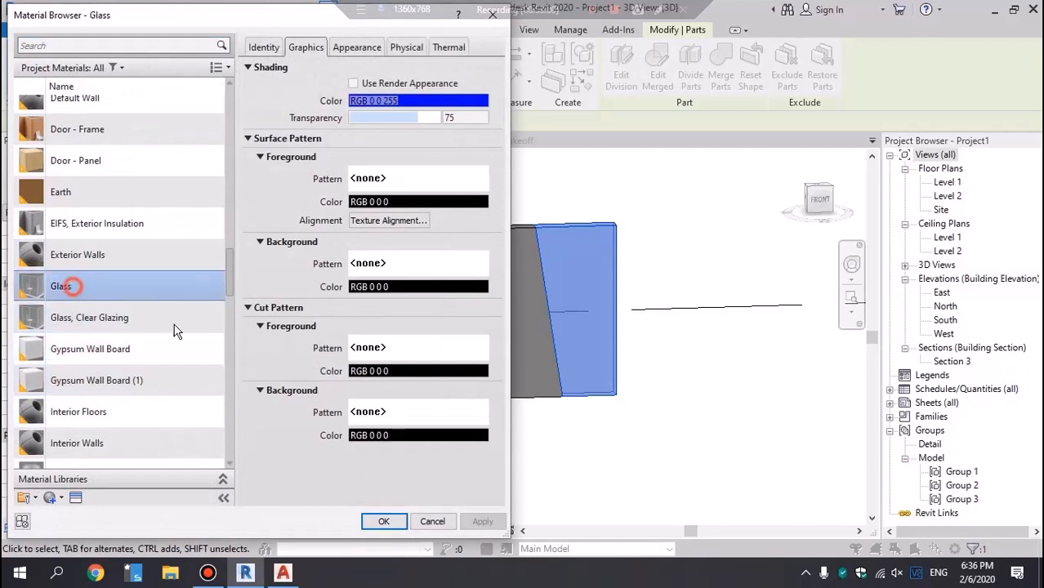
click(384, 521)
click(747, 386)
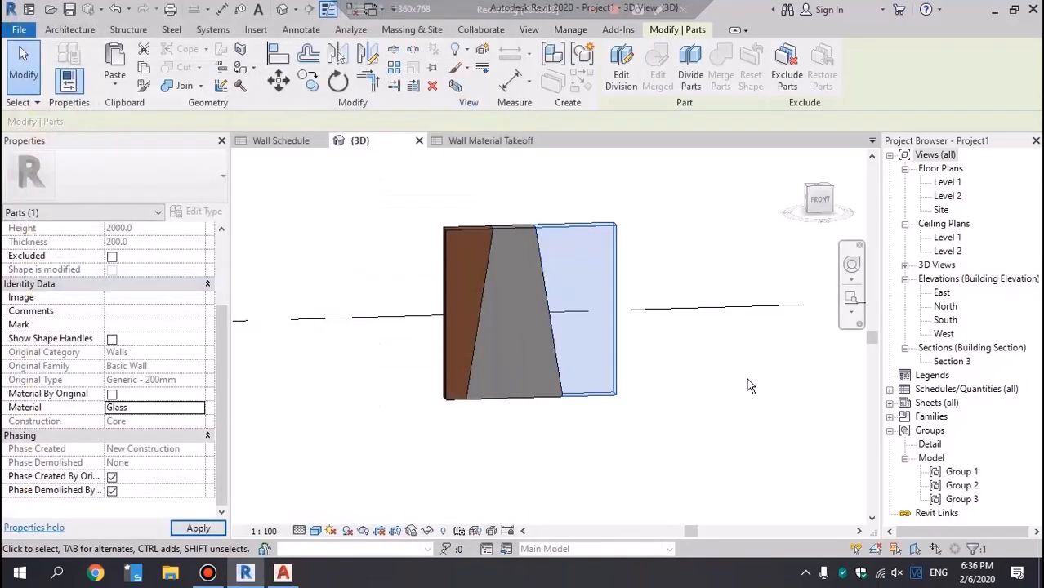
Step: Inspect the three wall parts and their materials from several angles in the 3D view
middle_drag(621, 256, 606, 217)
middle_drag(453, 226, 529, 289)
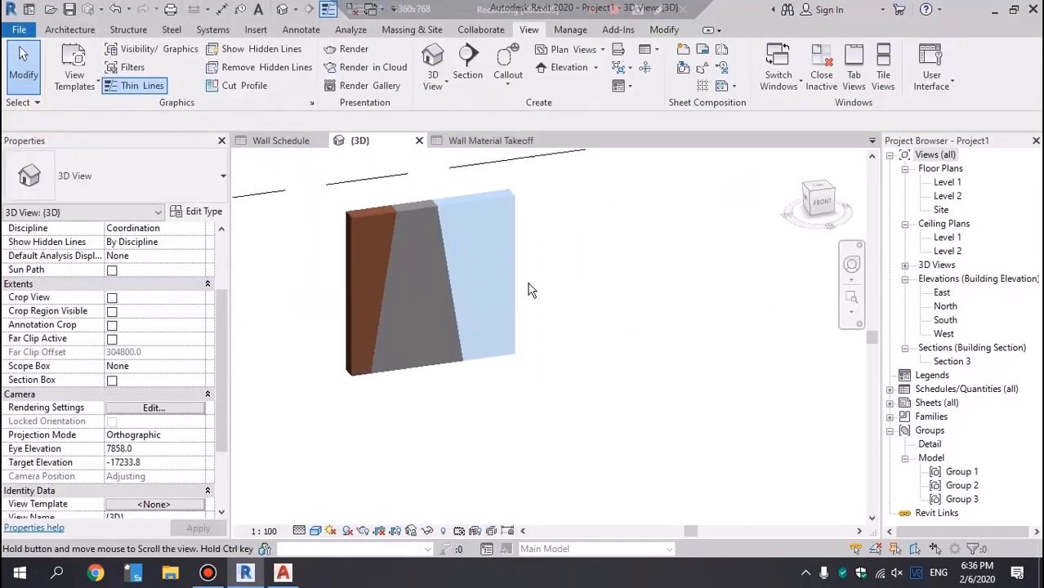
middle_click(524, 285)
middle_click(523, 285)
click(401, 319)
scroll(384, 302, up, 5)
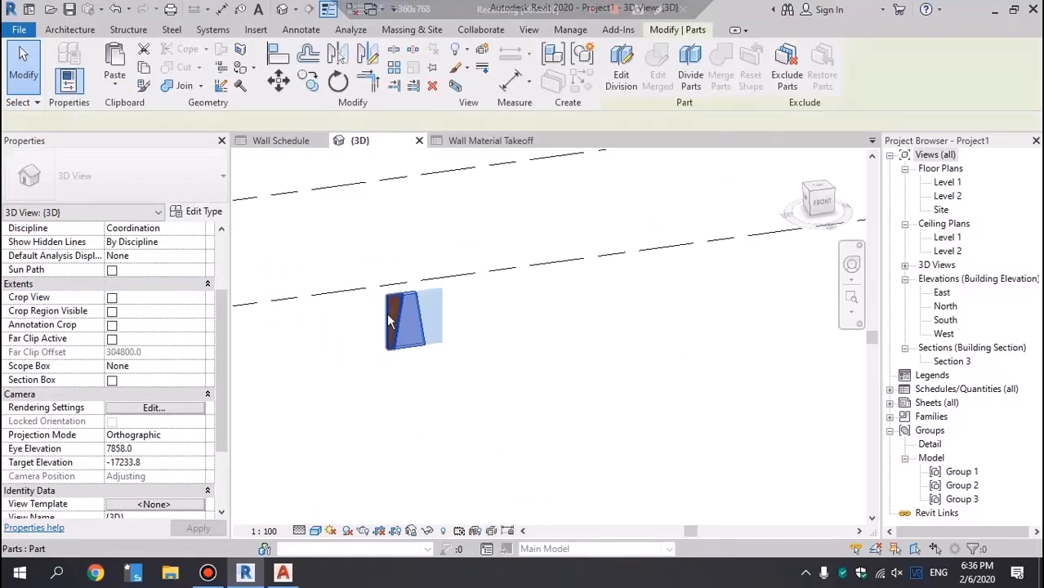
scroll(378, 292, up, 2)
middle_drag(403, 320, 466, 317)
click(312, 354)
shift+middle_drag(415, 282, 467, 266)
click(515, 289)
mouse_move(526, 339)
shift+middle_down()
mouse_move(557, 348)
mouse_move(512, 341)
shift+middle_up()
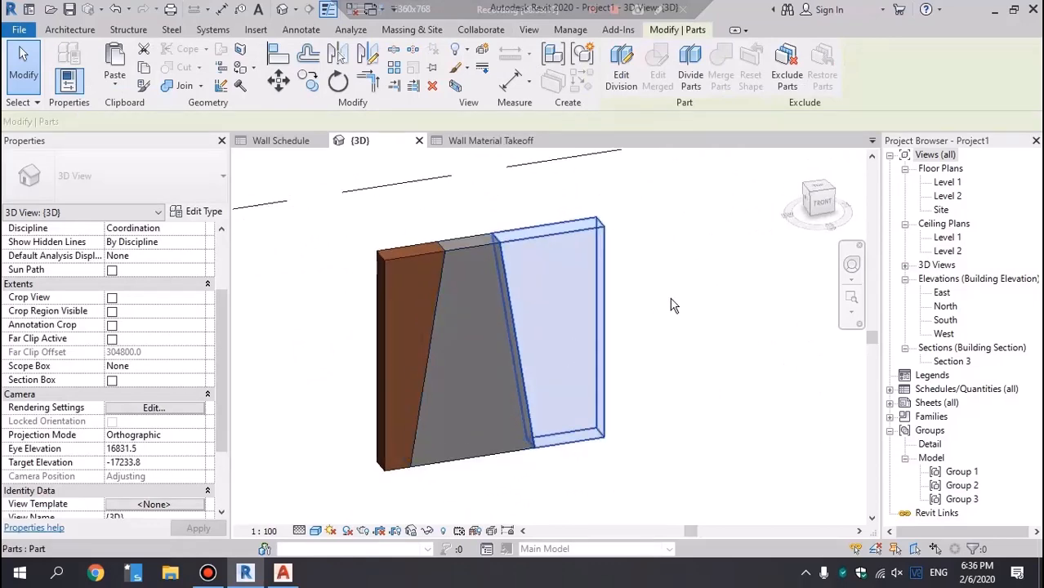
click(744, 266)
Step: Check the Wall Schedule and the Wall Material Takeoff, returning to the 3D view and dismissing the save reminder
click(283, 140)
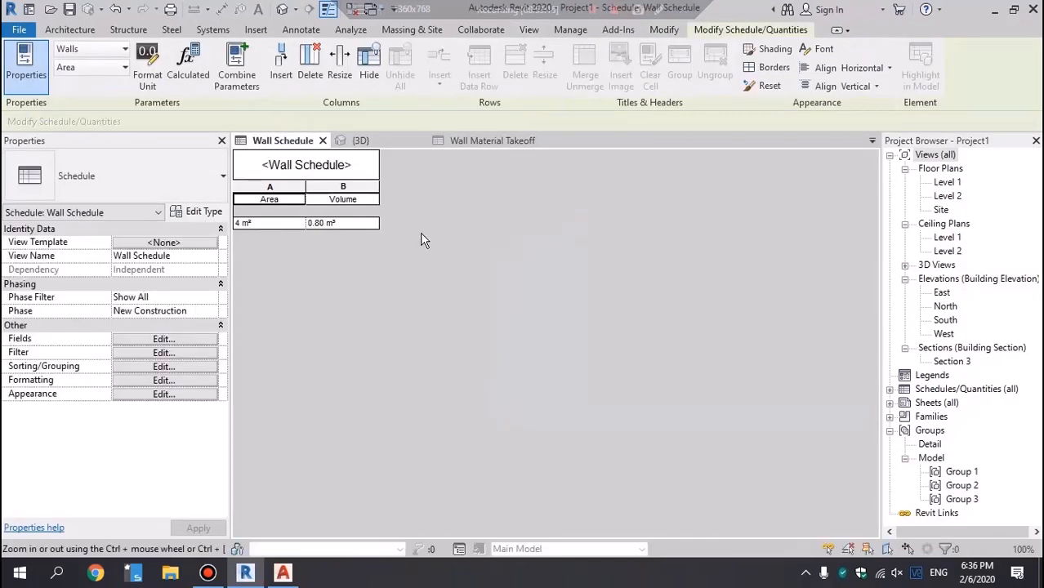
click(484, 141)
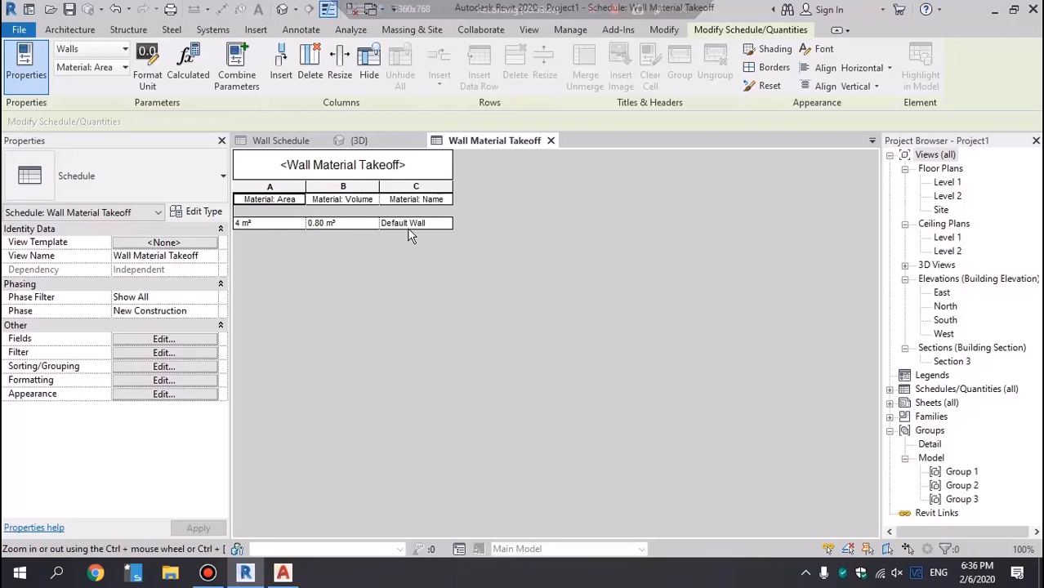
click(357, 141)
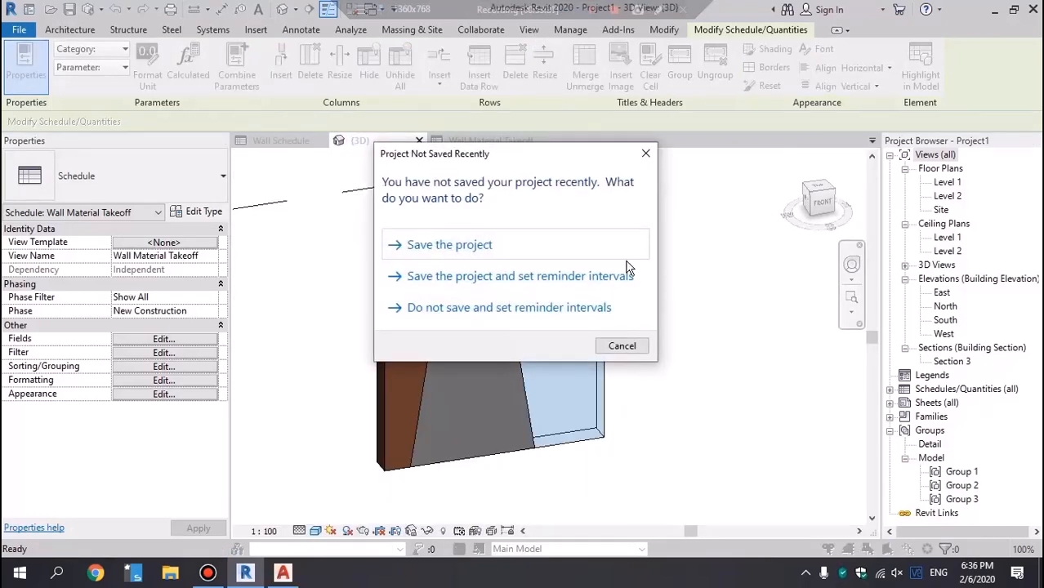
click(626, 344)
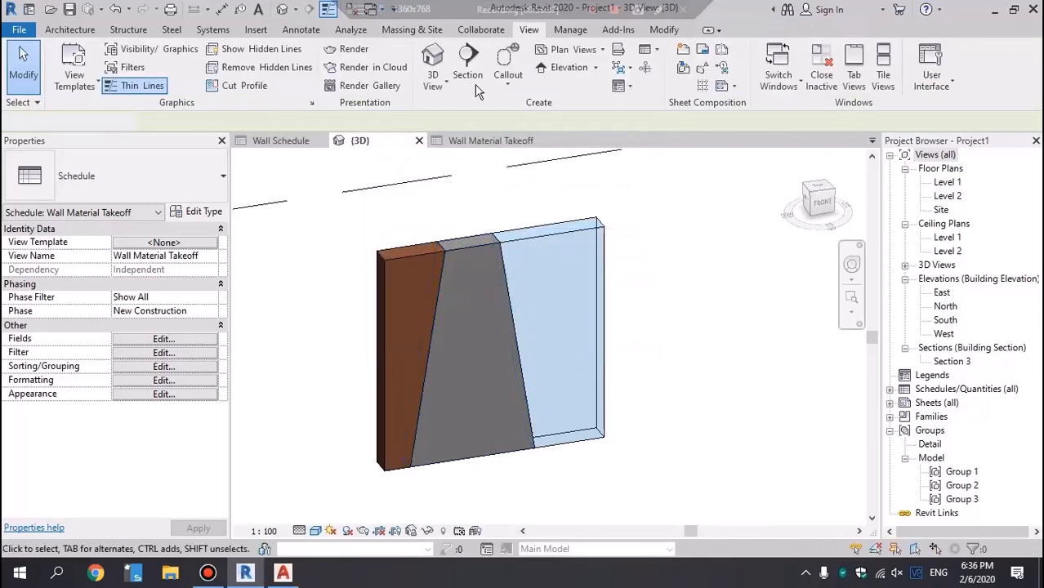
Step: Create a new Schedule/Quantities for the Parts category, keeping the name Part Schedule and the New Construction phase
click(650, 52)
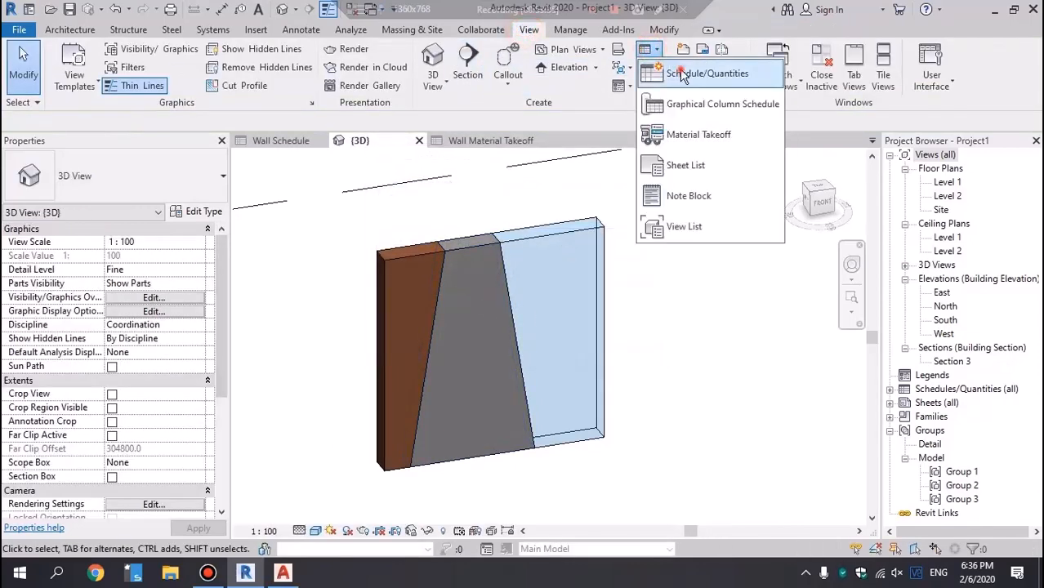
click(676, 63)
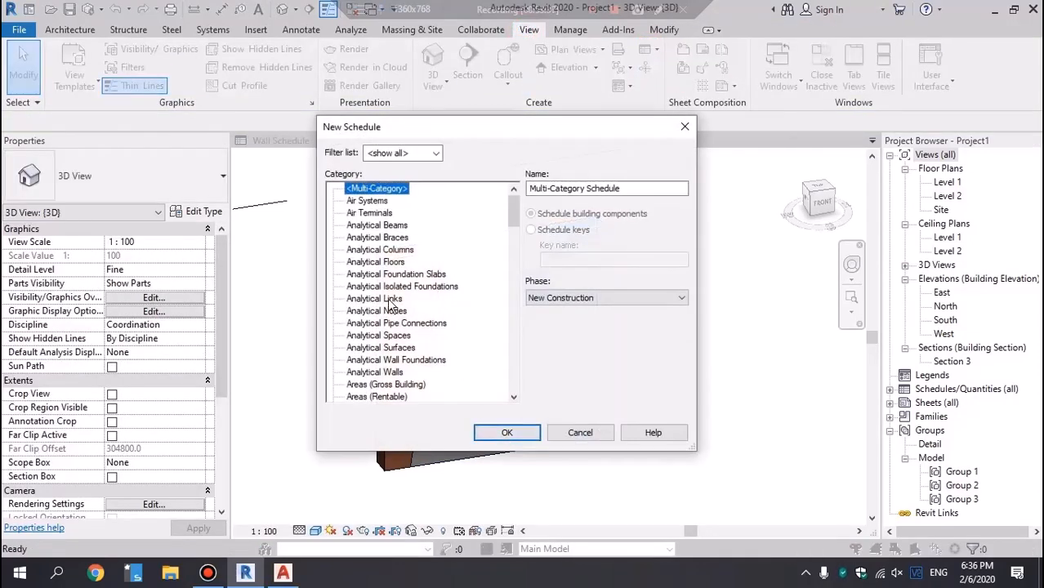
click(387, 299)
key(p)
scroll(453, 340, down, 1)
scroll(457, 347, down, 2)
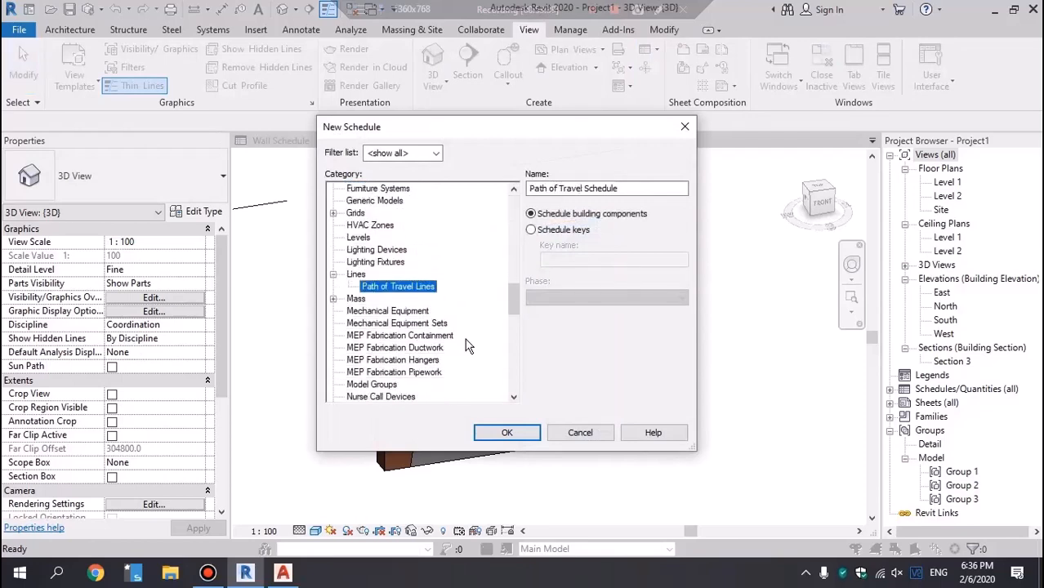
scroll(433, 304, down, 3)
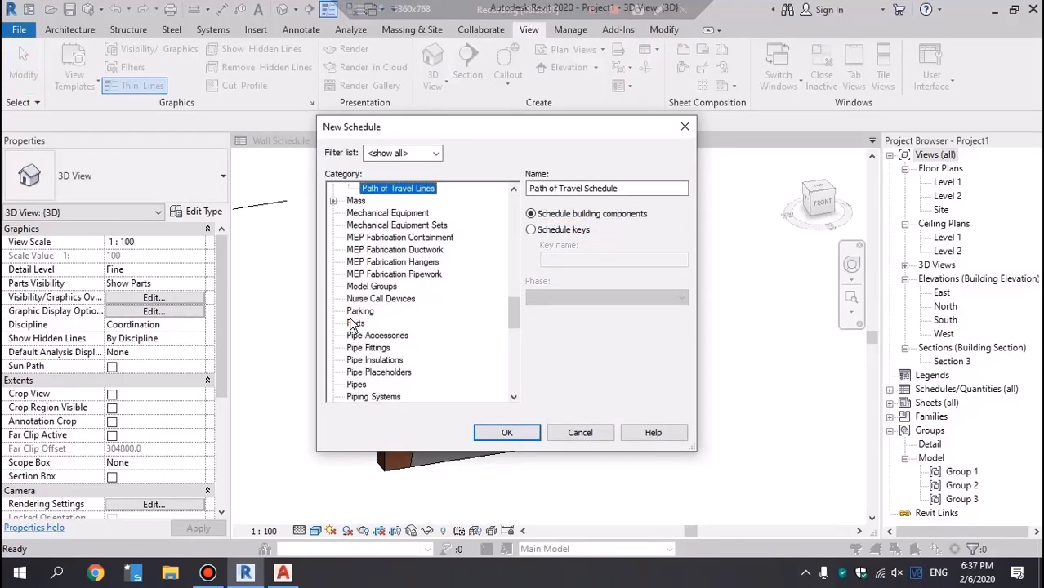
click(356, 323)
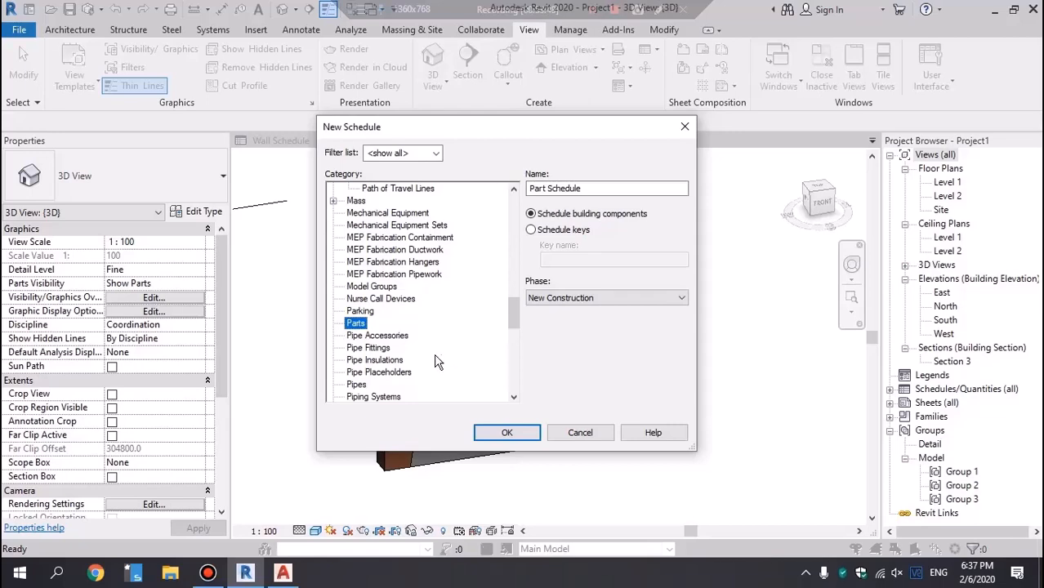
click(507, 434)
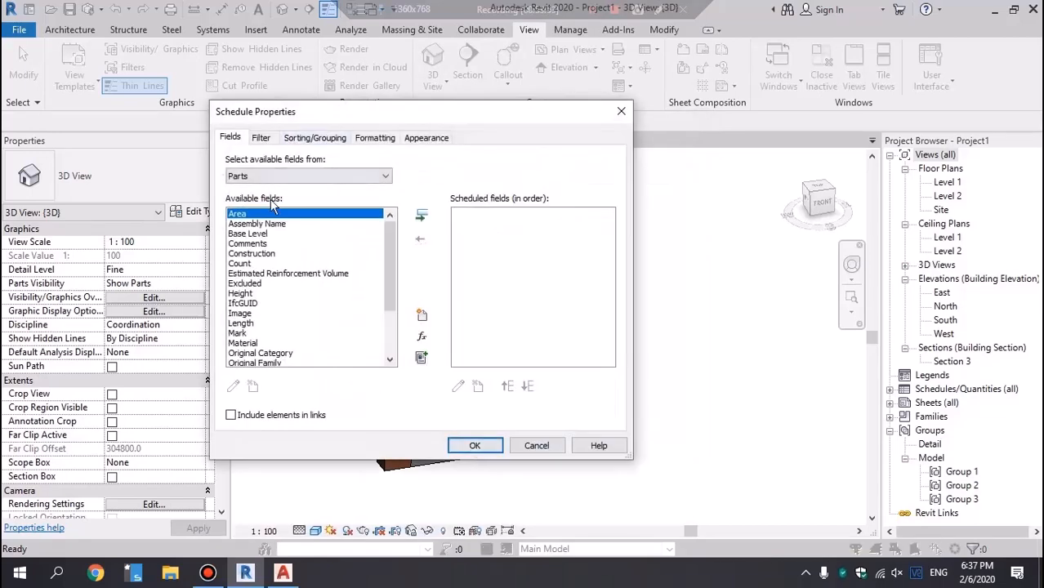
Step: Add the Area, Original Category, Original Type and Volume fields and generate the part schedule
click(422, 217)
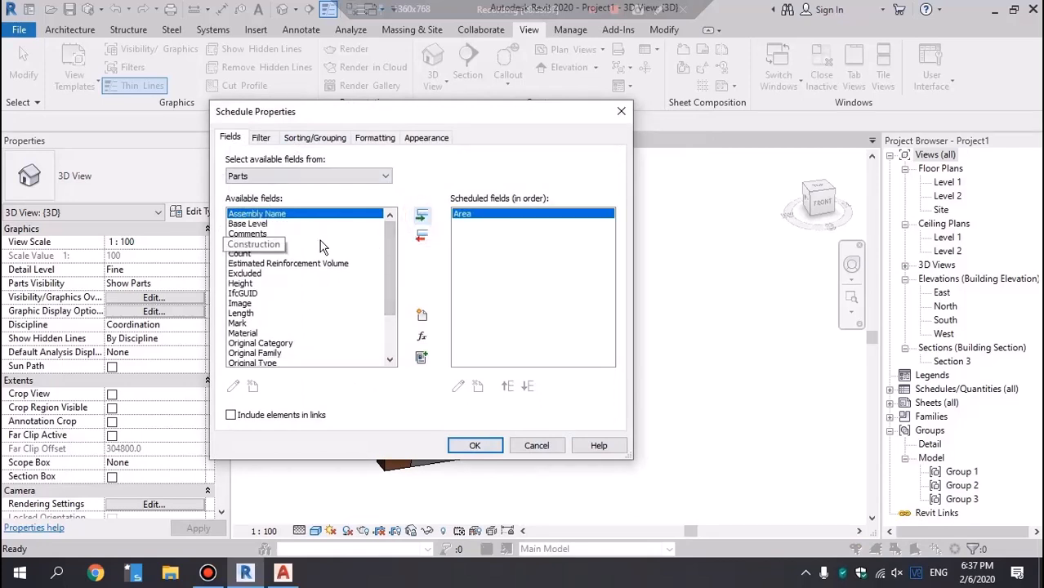
scroll(339, 266, down, 1)
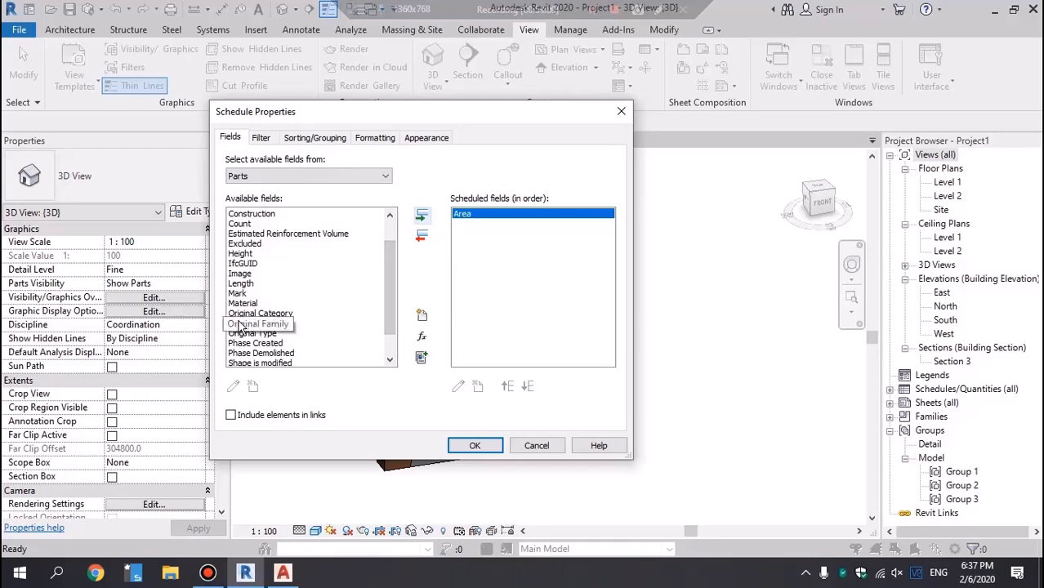
double_click(276, 314)
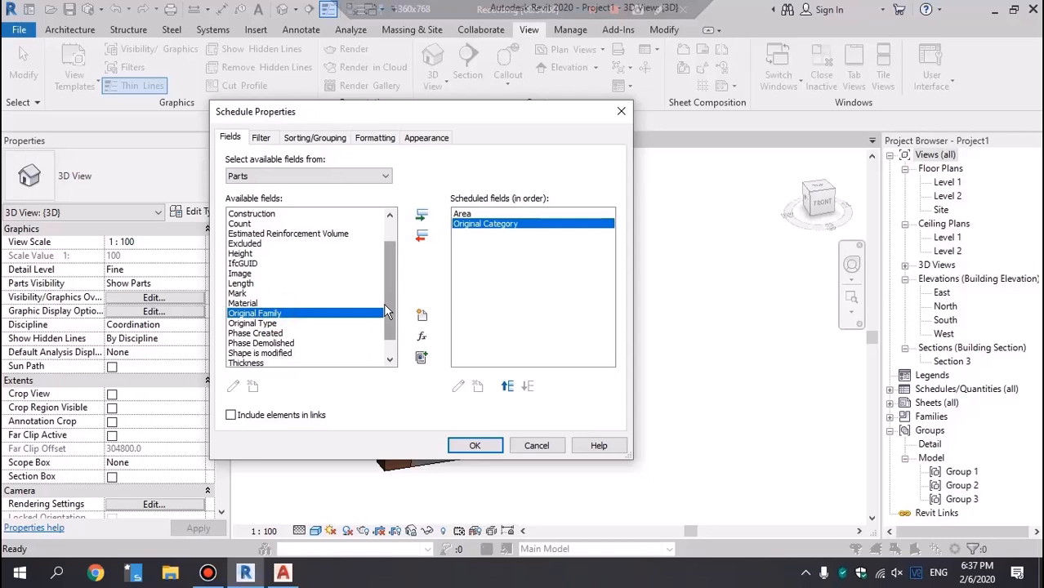
double_click(340, 323)
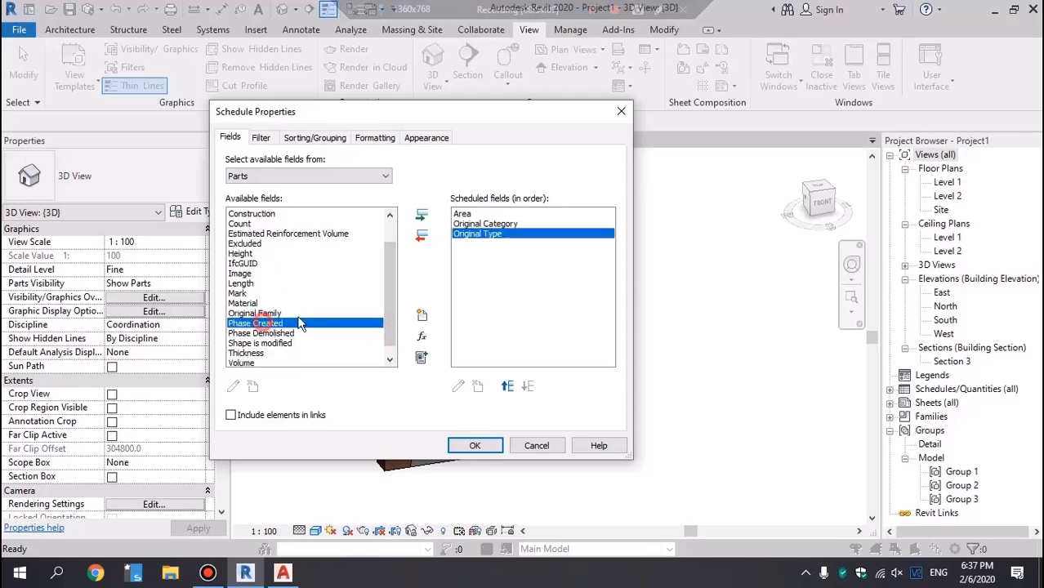
scroll(343, 323, down, 1)
double_click(241, 353)
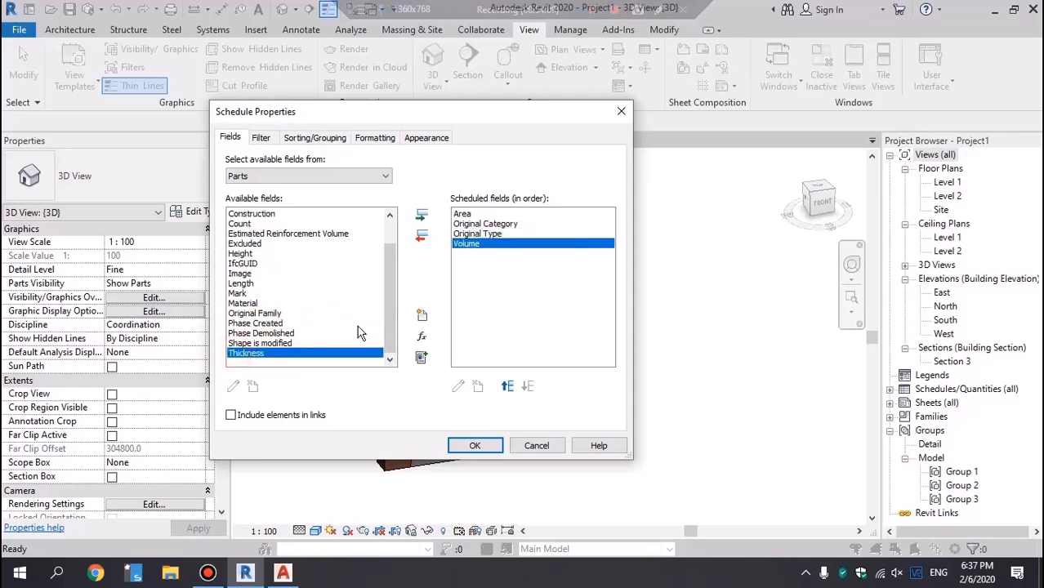
click(474, 445)
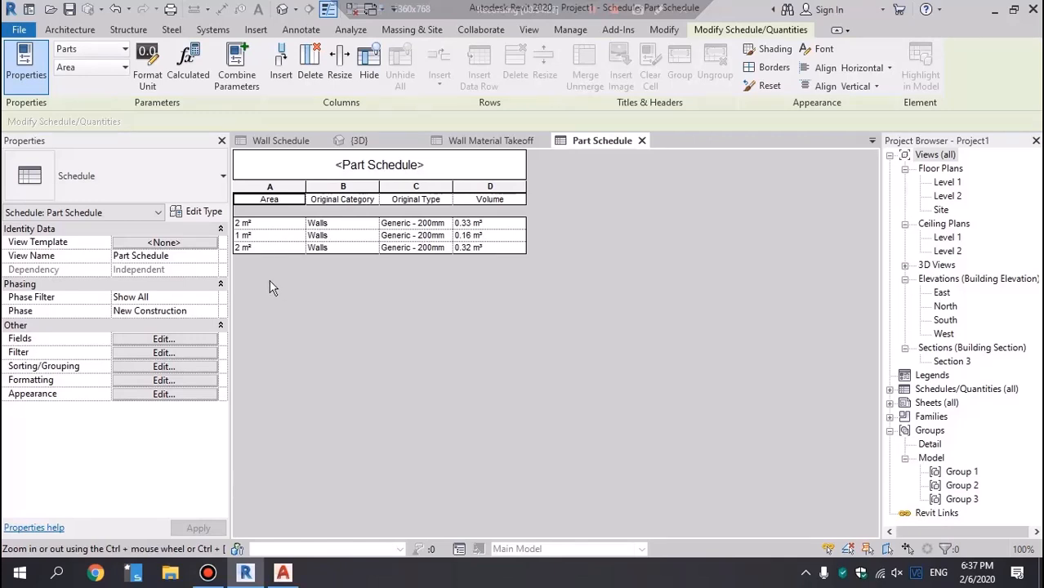
click(294, 283)
Step: Create a new material takeoff for the Parts category, keeping the name Part Material Takeoff
click(570, 33)
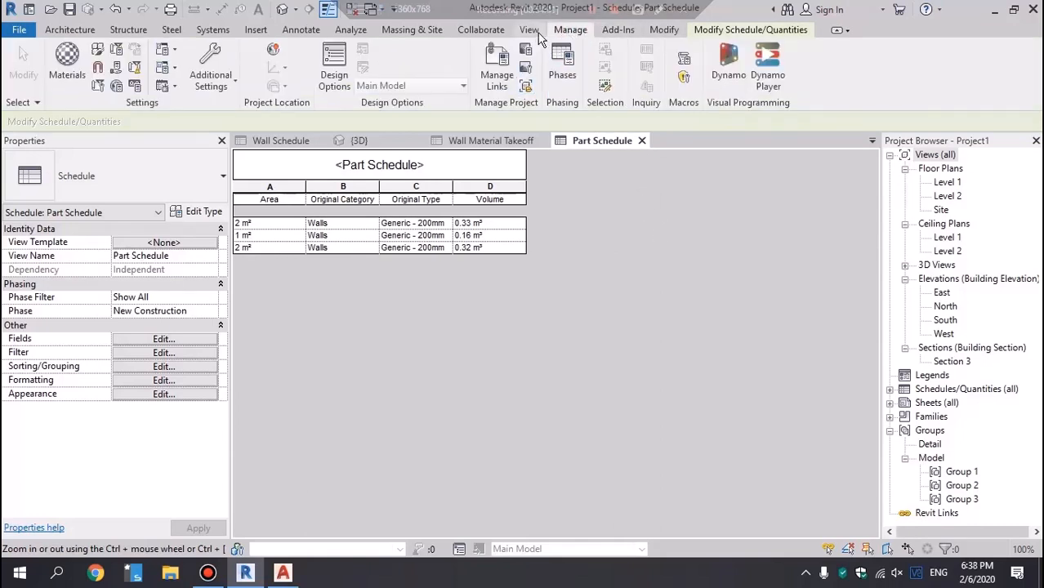
click(529, 30)
click(650, 51)
click(708, 133)
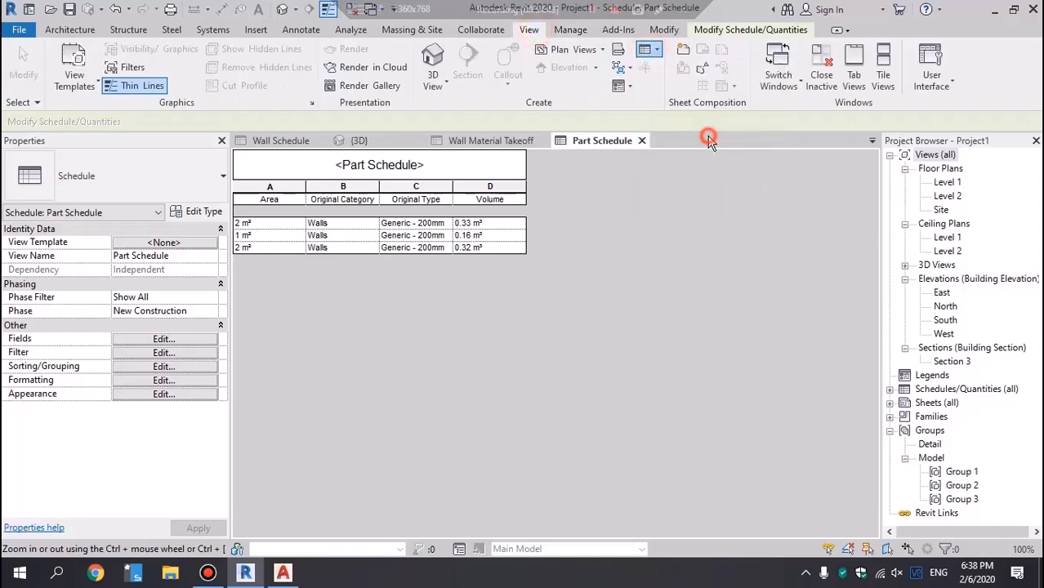
click(437, 271)
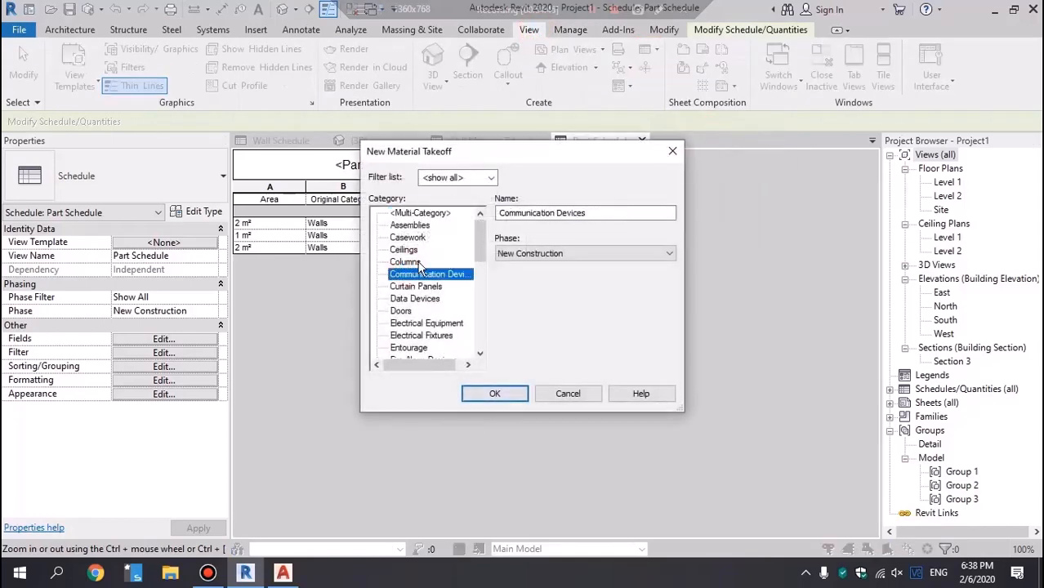
key(p)
scroll(439, 301, down, 1)
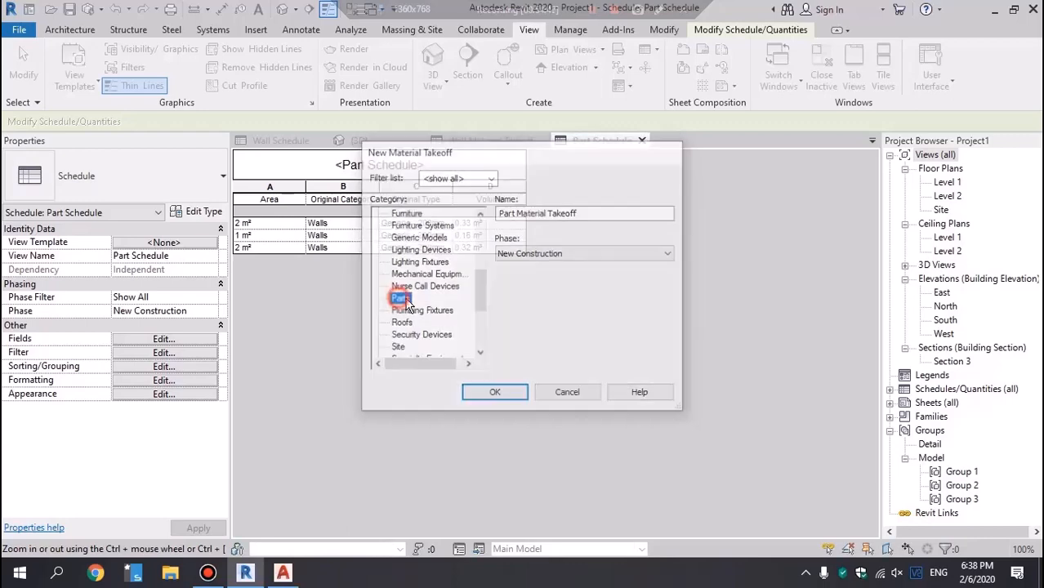
key(Return)
Step: Add the Material: Area, Material: Name and Original Category fields and generate the part material takeoff
scroll(387, 291, down, 2)
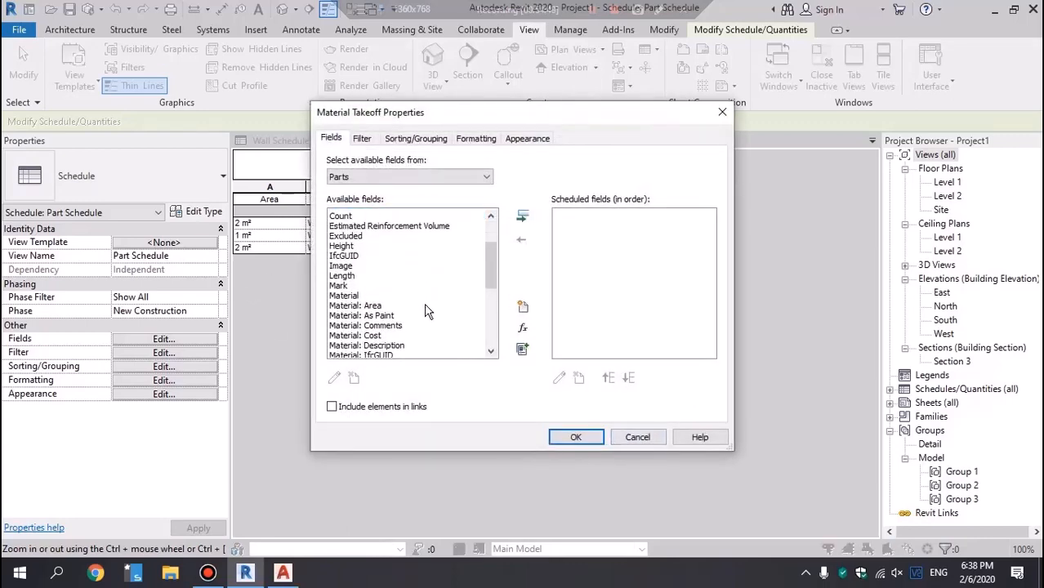
double_click(374, 293)
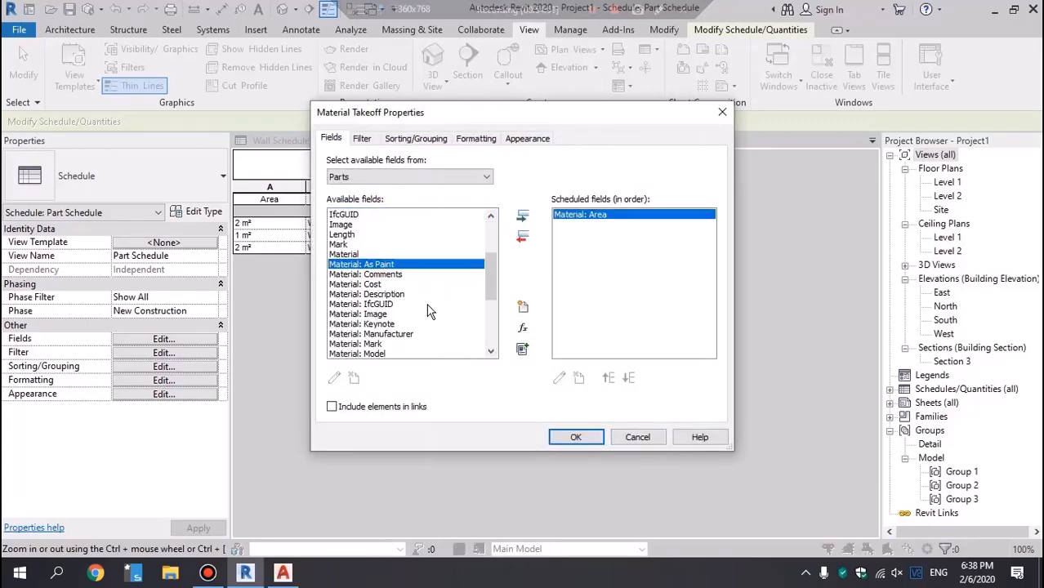
scroll(429, 311, down, 2)
double_click(378, 335)
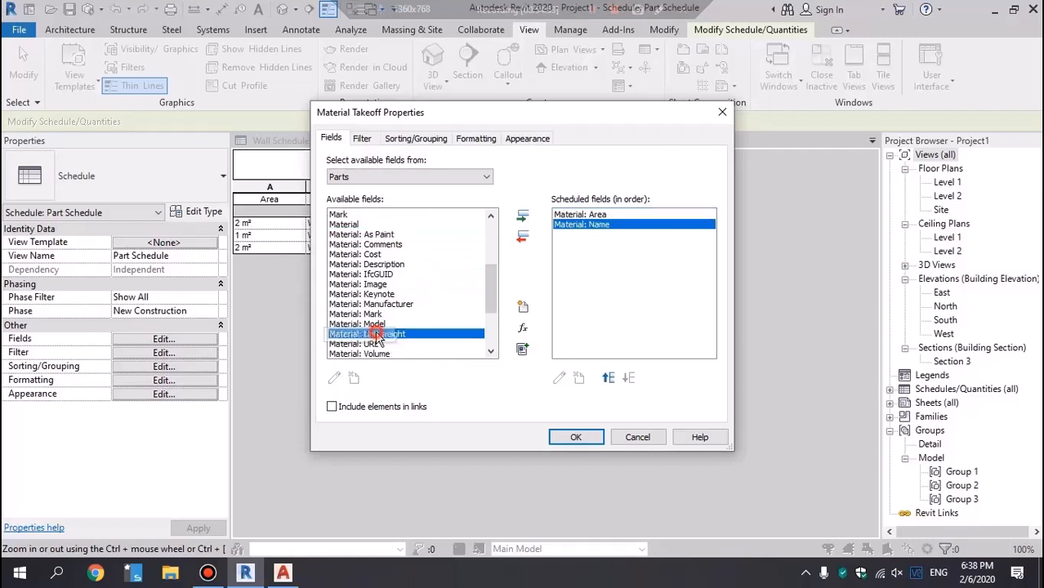
scroll(449, 310, down, 3)
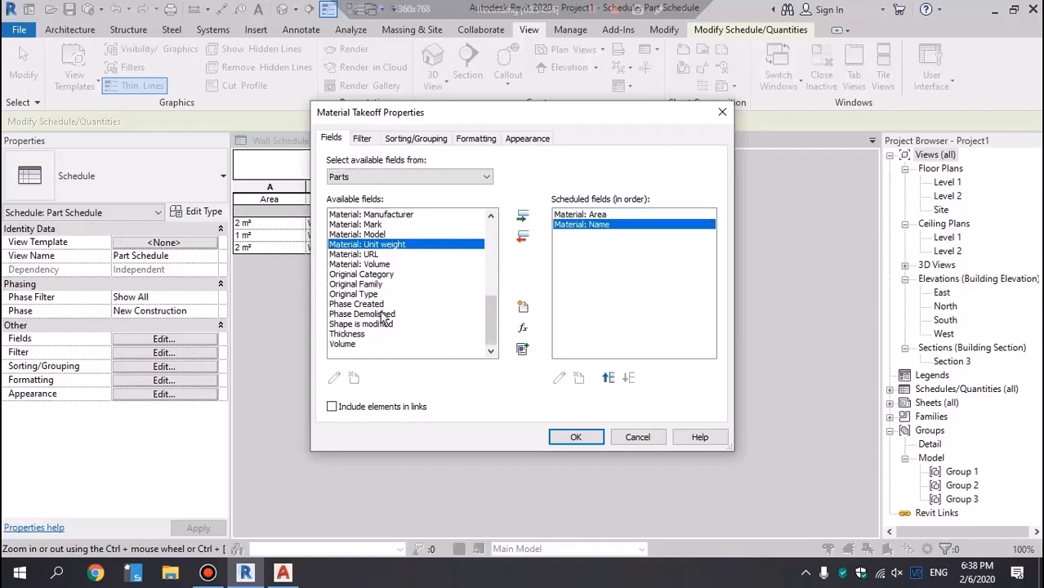
double_click(379, 276)
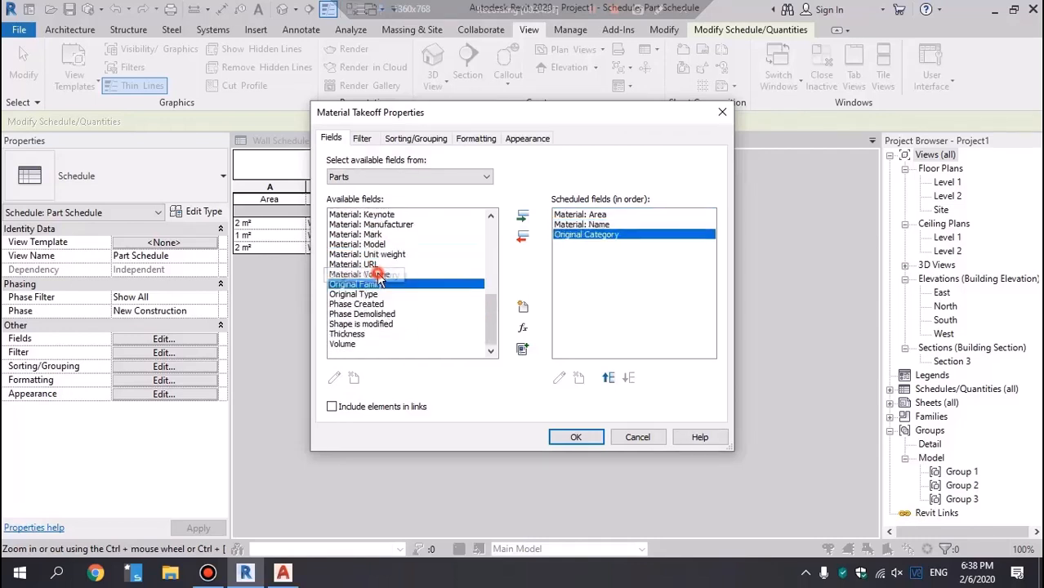
scroll(441, 299, up, 2)
scroll(442, 292, up, 3)
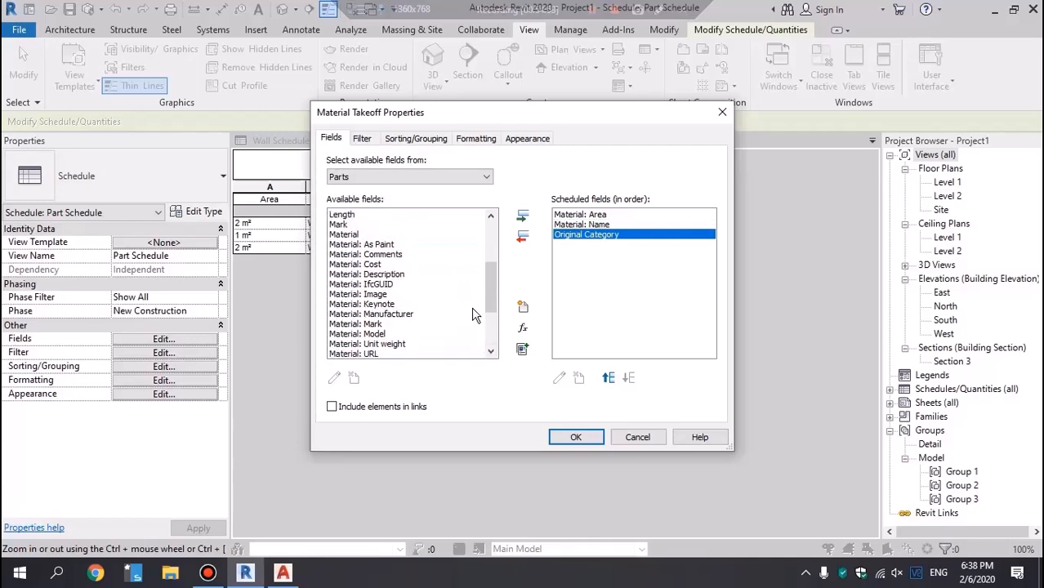
click(581, 437)
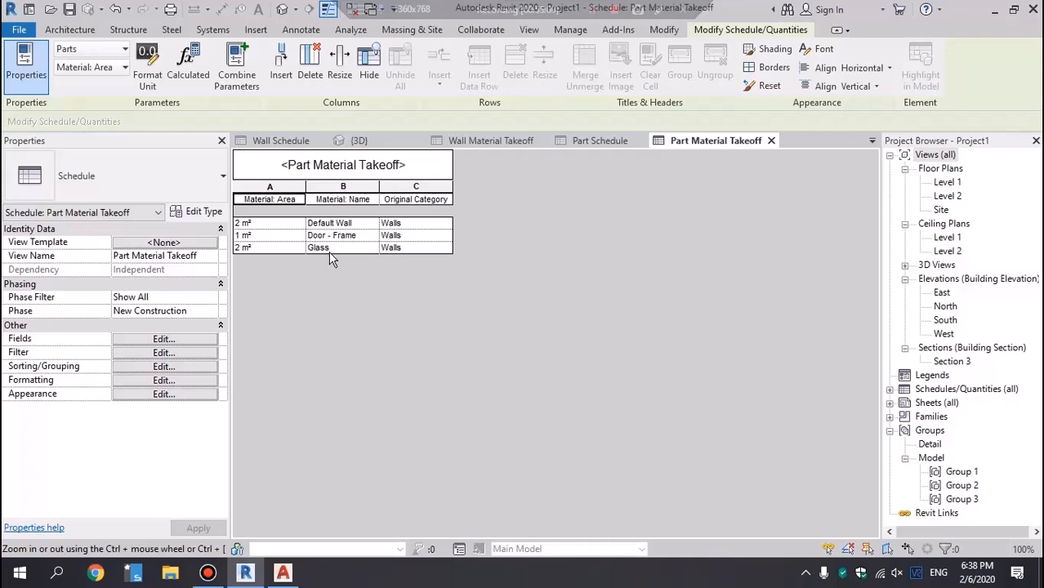
Step: Set the project's area units to square meters rounded to 2 decimal places
click(572, 30)
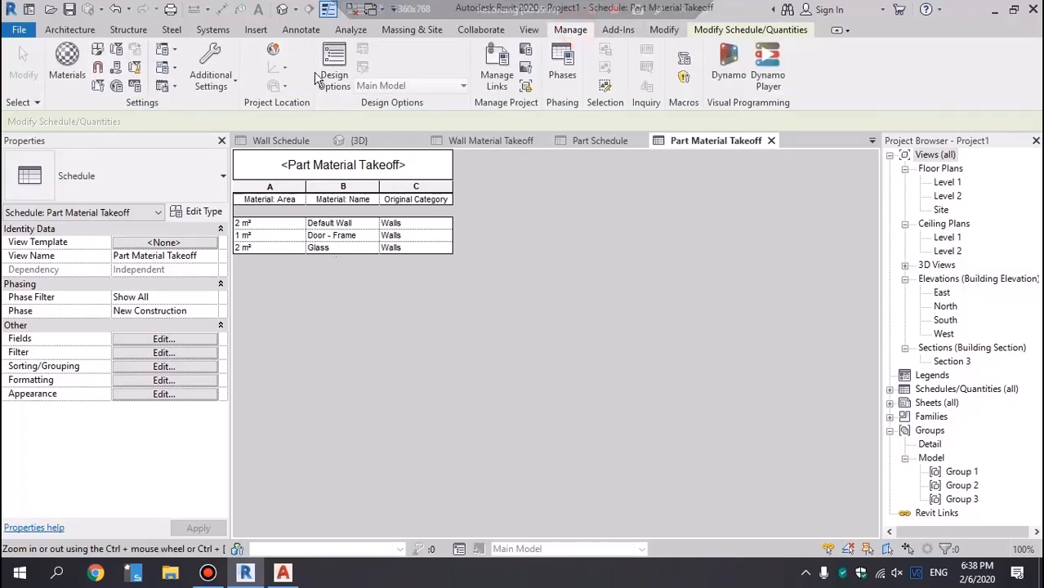
click(135, 86)
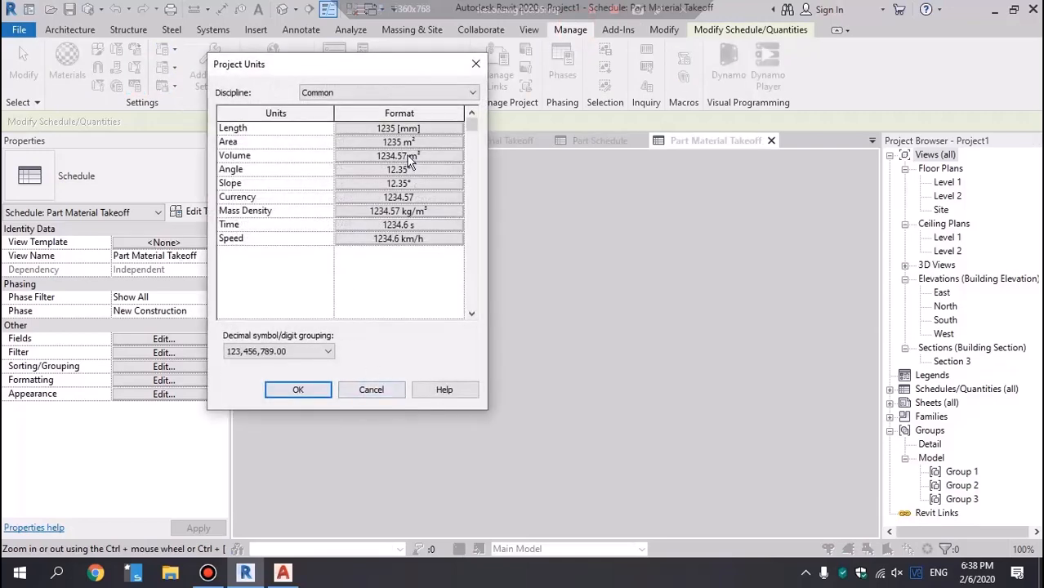
click(377, 143)
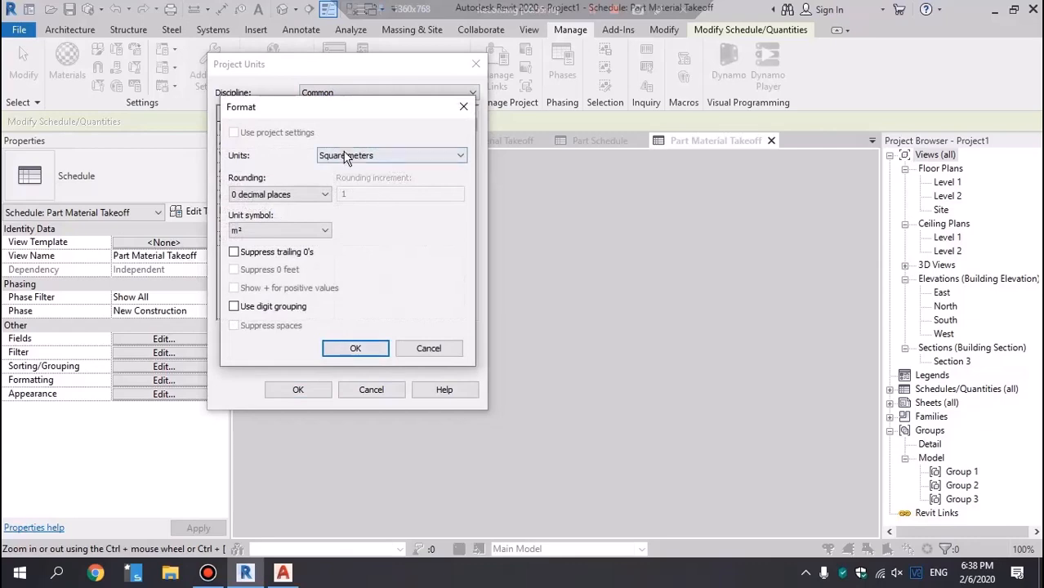
click(345, 155)
click(342, 186)
click(280, 193)
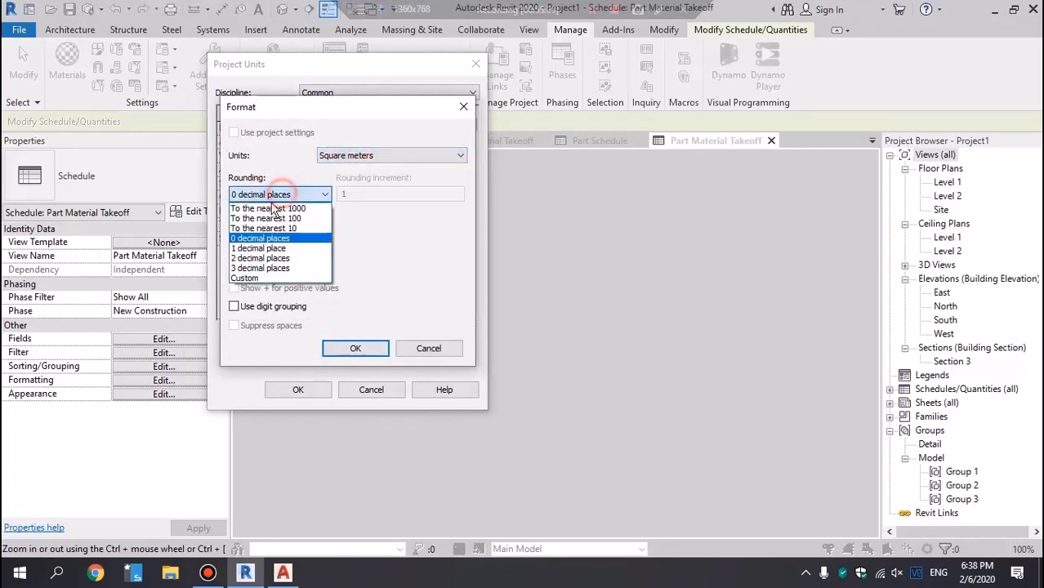
click(260, 258)
click(356, 348)
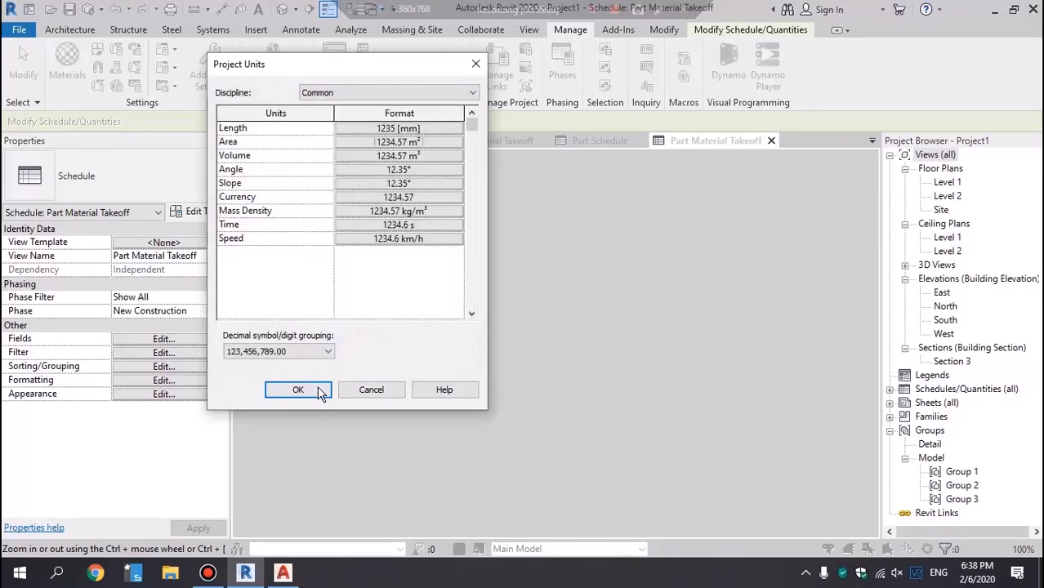
click(298, 391)
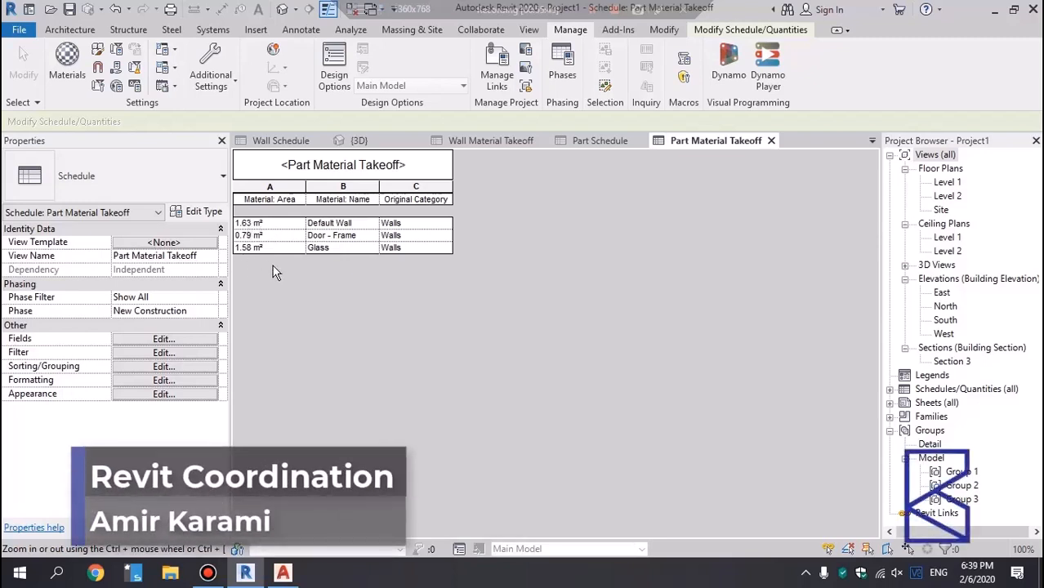
click(581, 144)
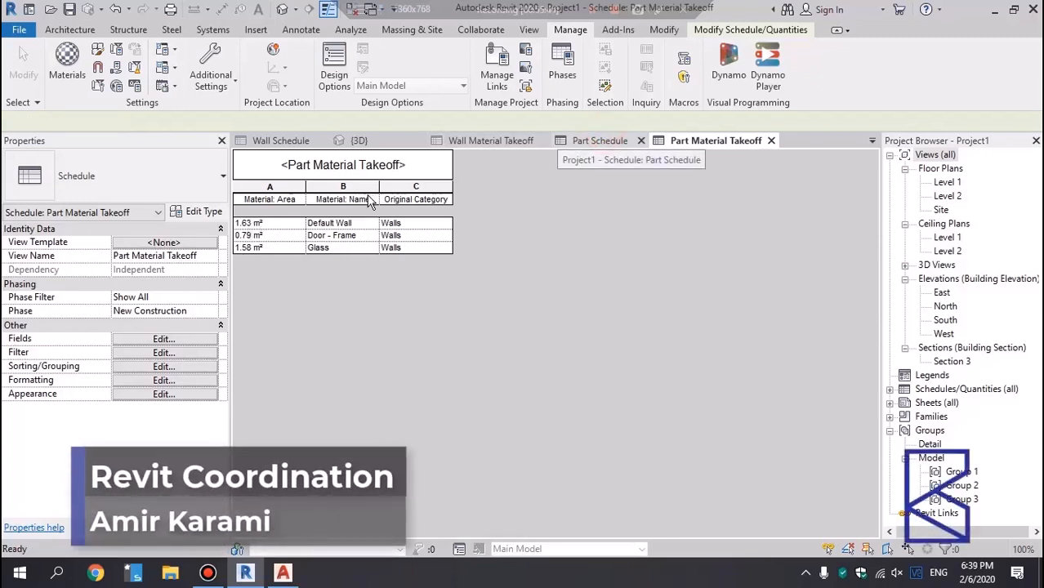